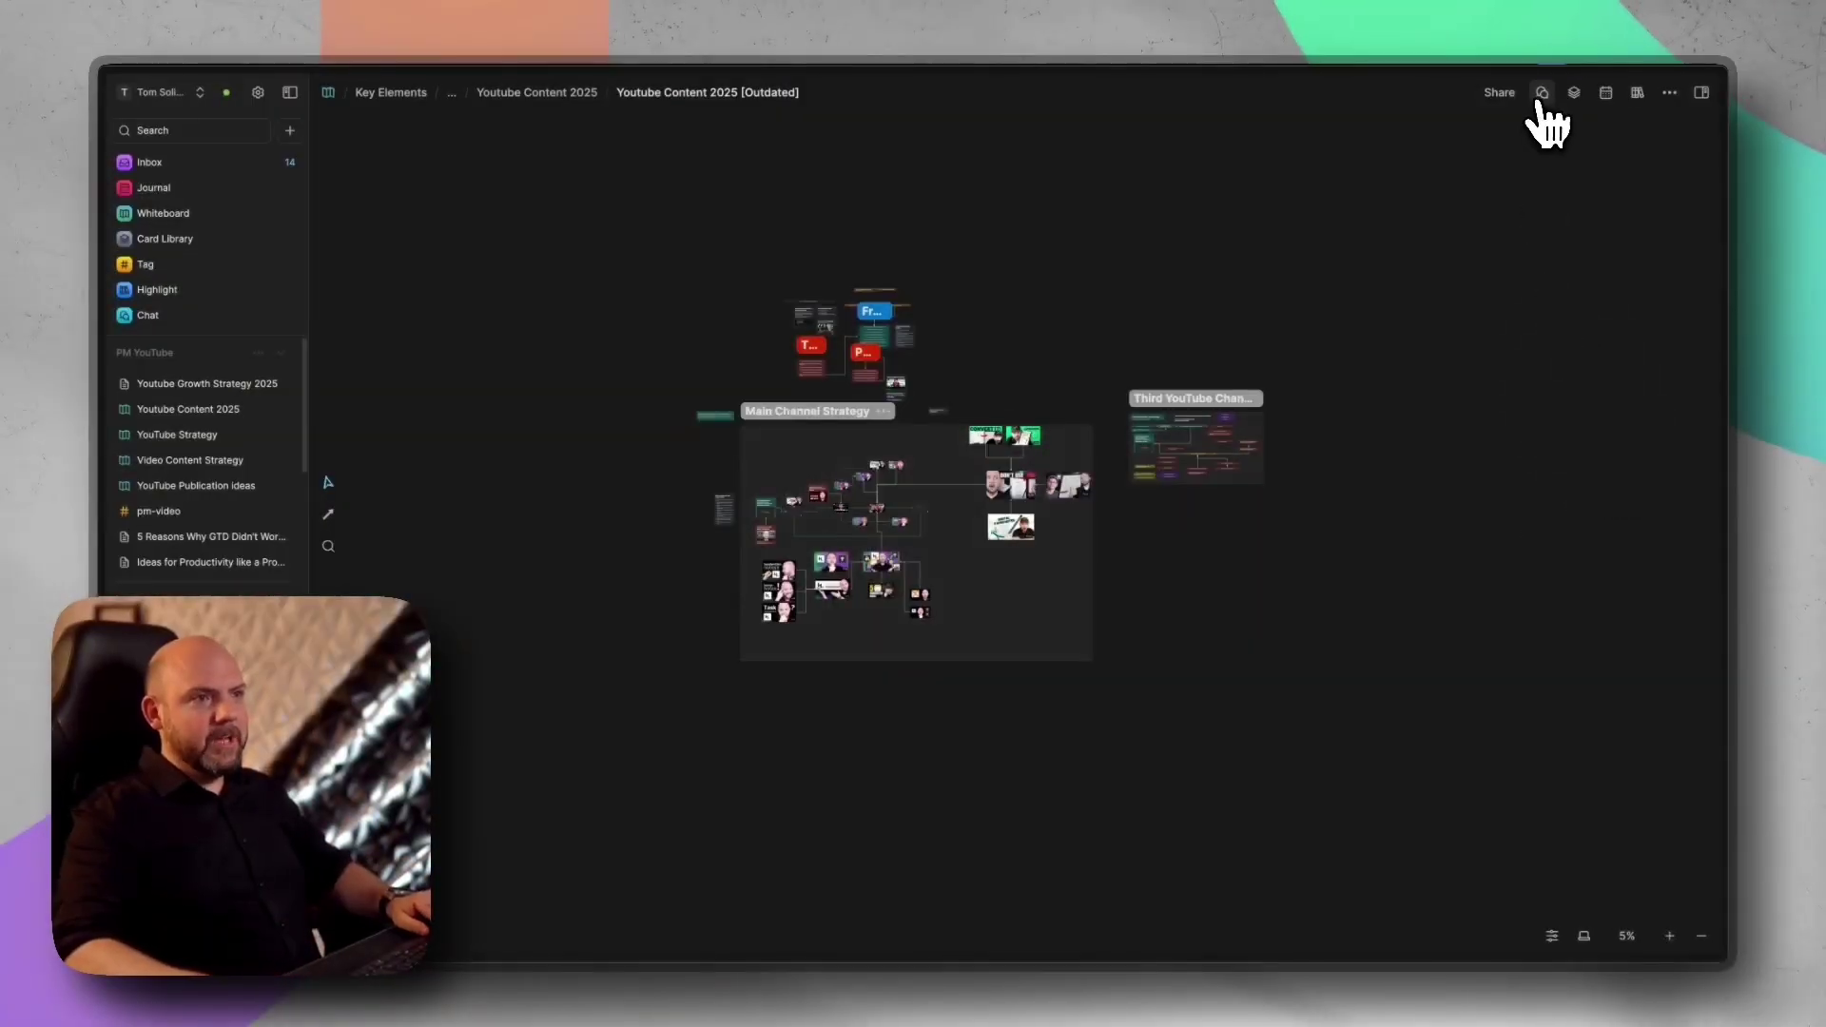
# - Start a new untitled AI chat and place the cursor in the Message AI box
pyautogui.click(1541, 94)
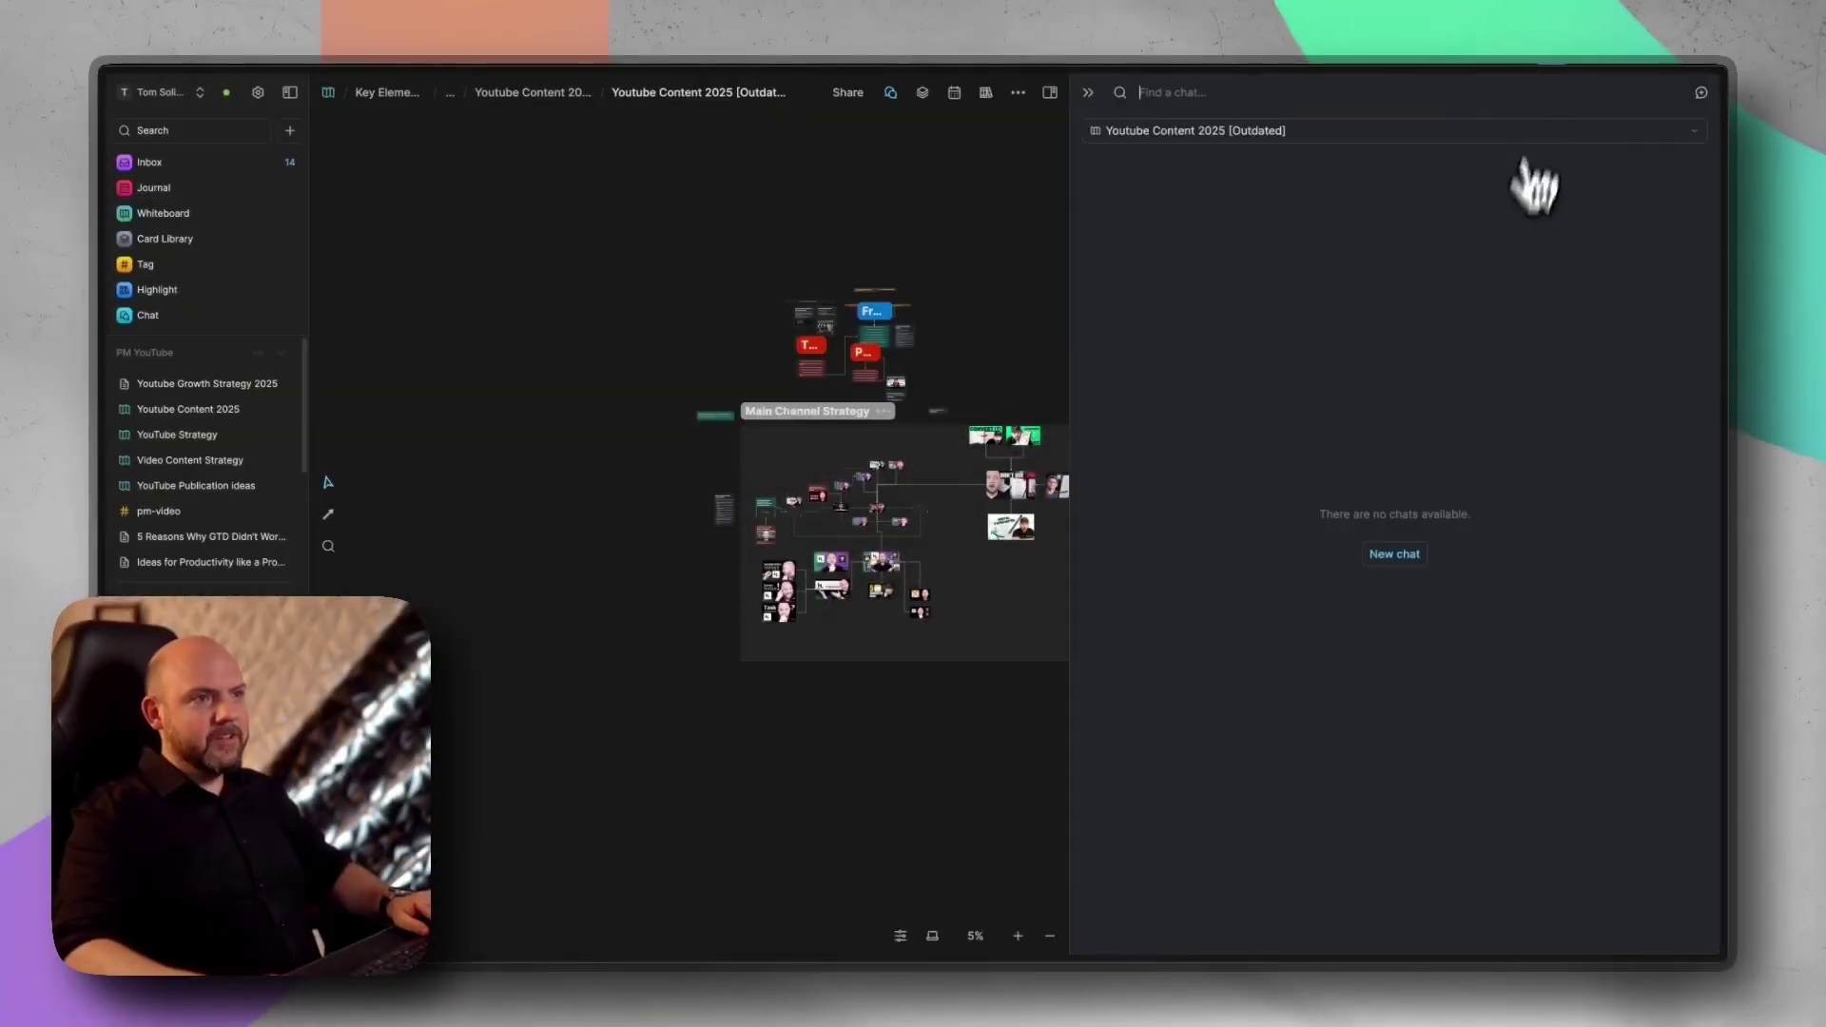
pyautogui.click(1394, 555)
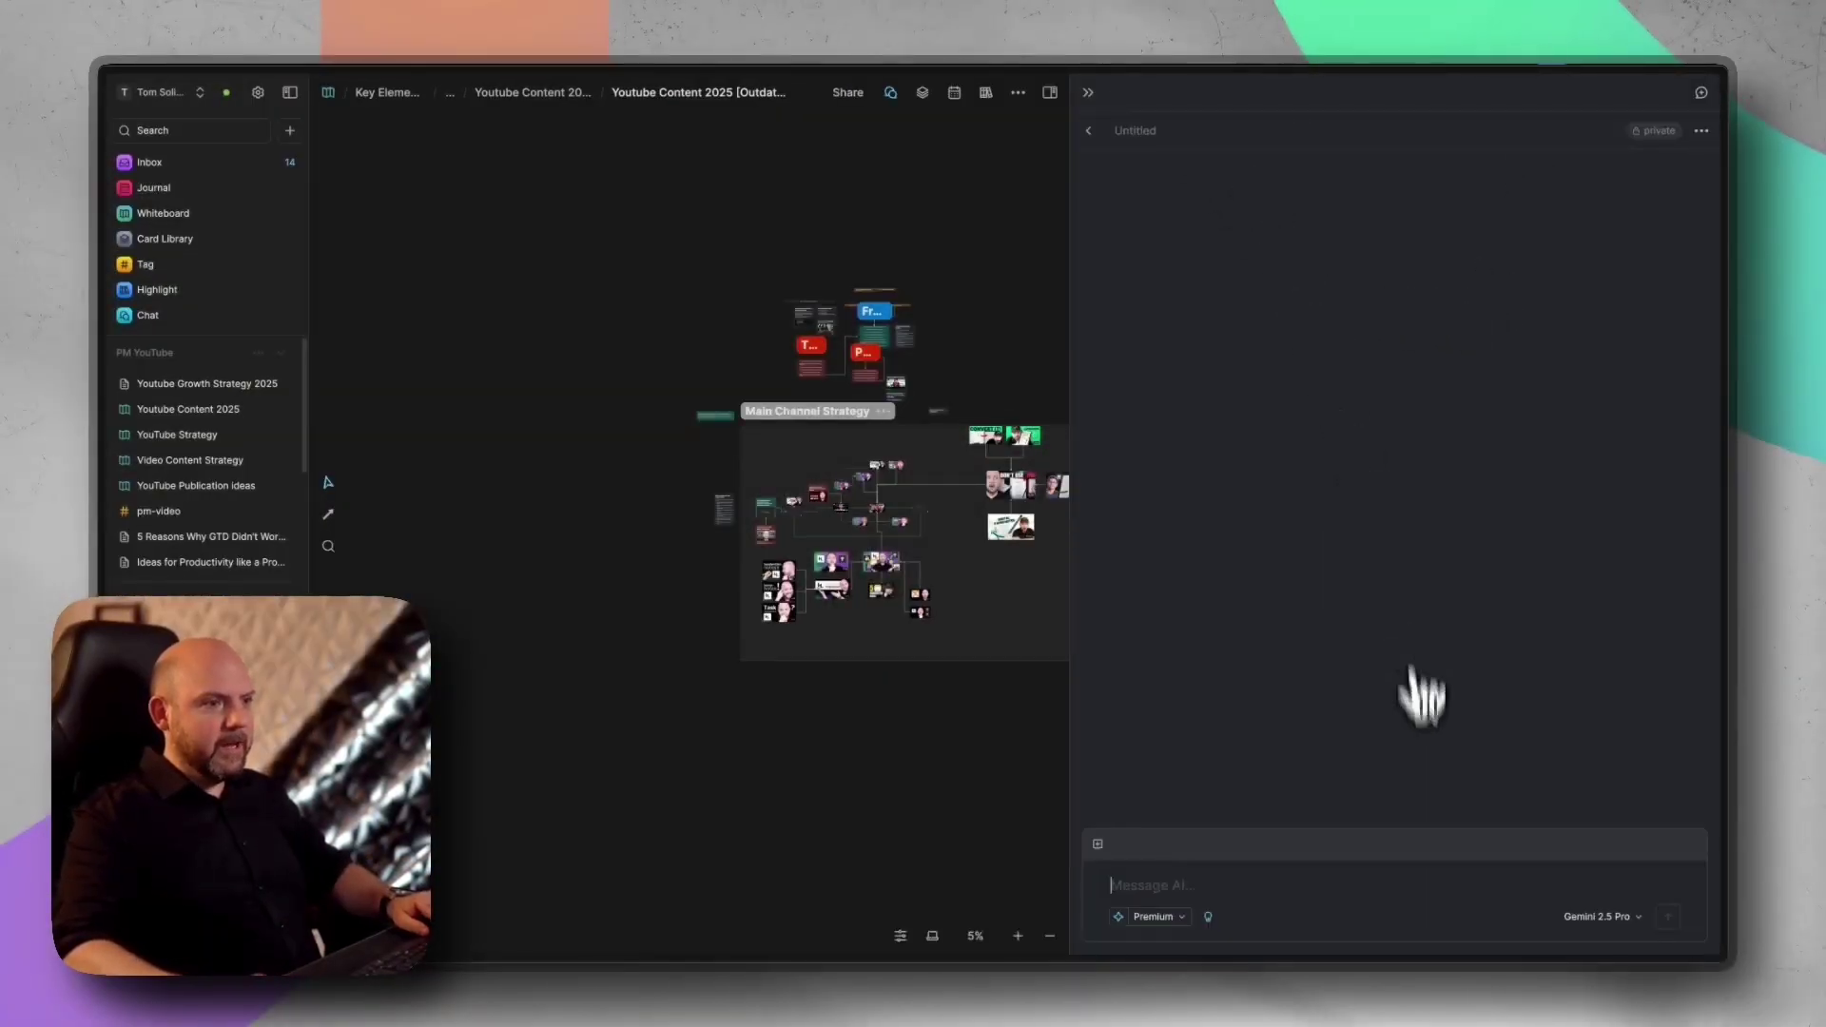
pyautogui.click(1325, 899)
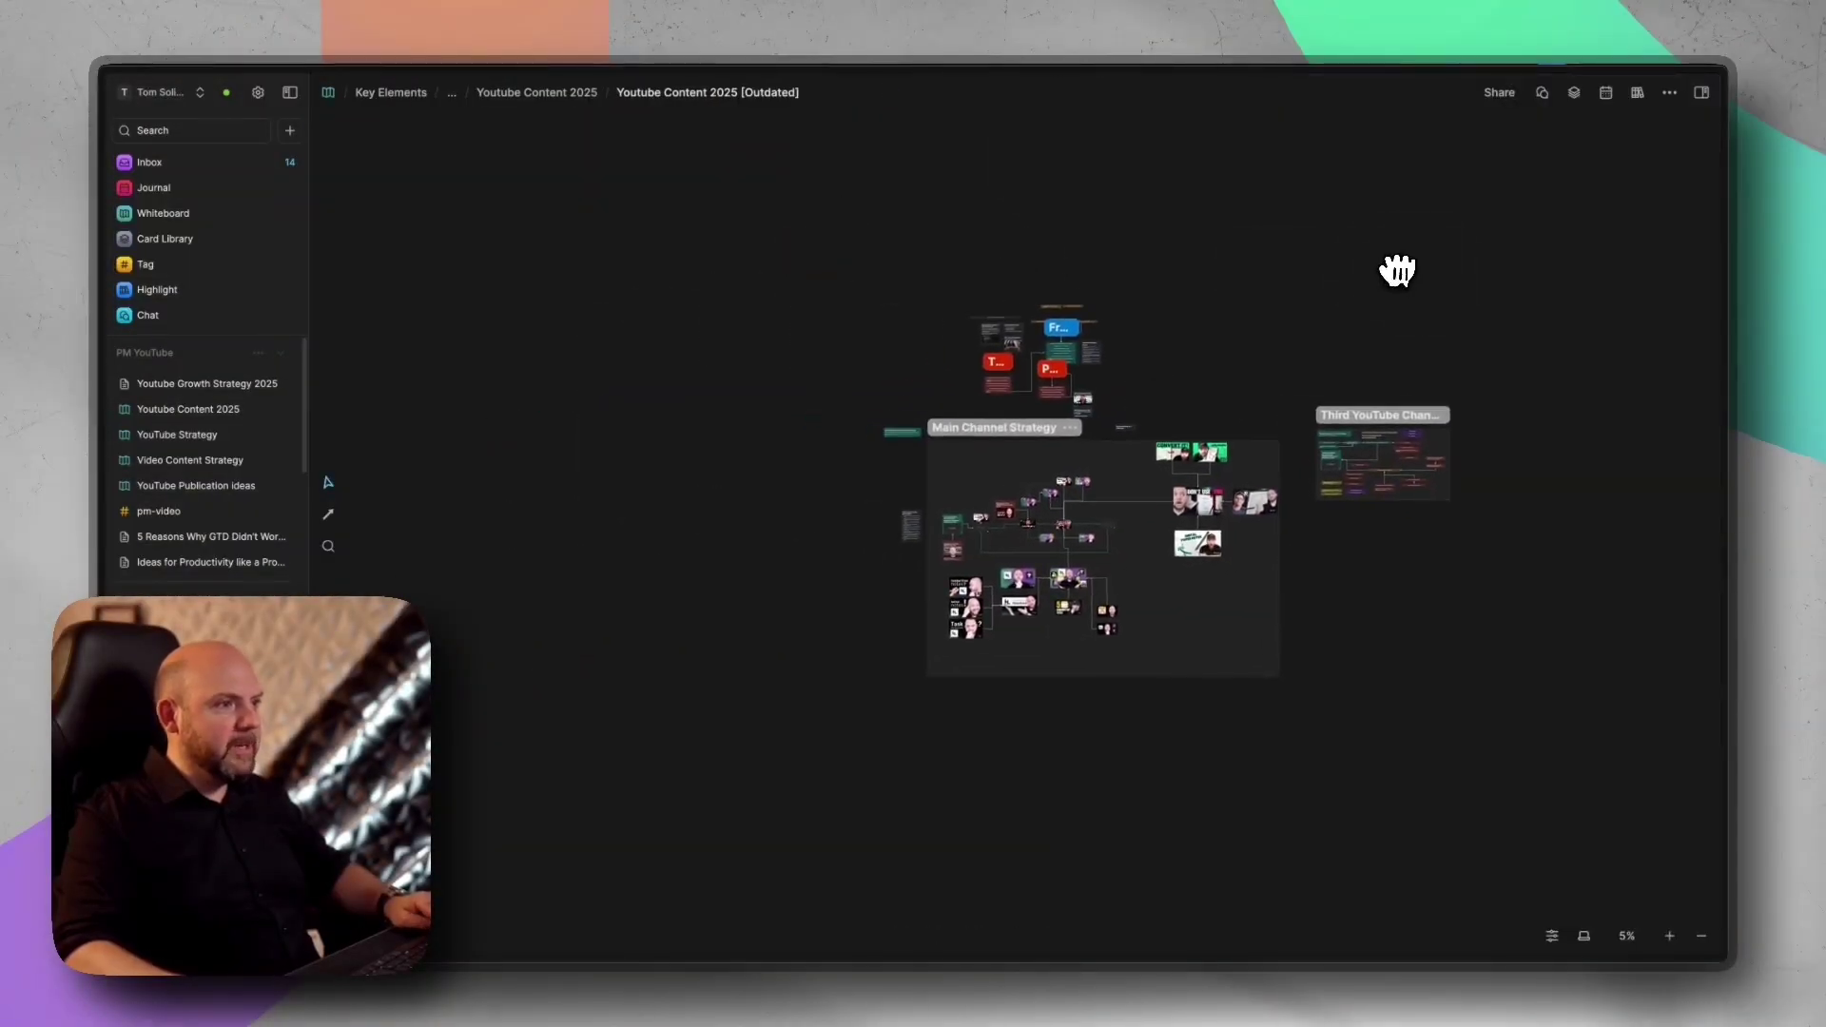
# - Pan to the main channel's video map and preview The System That Scales Productivity card
pyautogui.scroll(-8, 1233, 536)
pyautogui.scroll(4, 1233, 536)
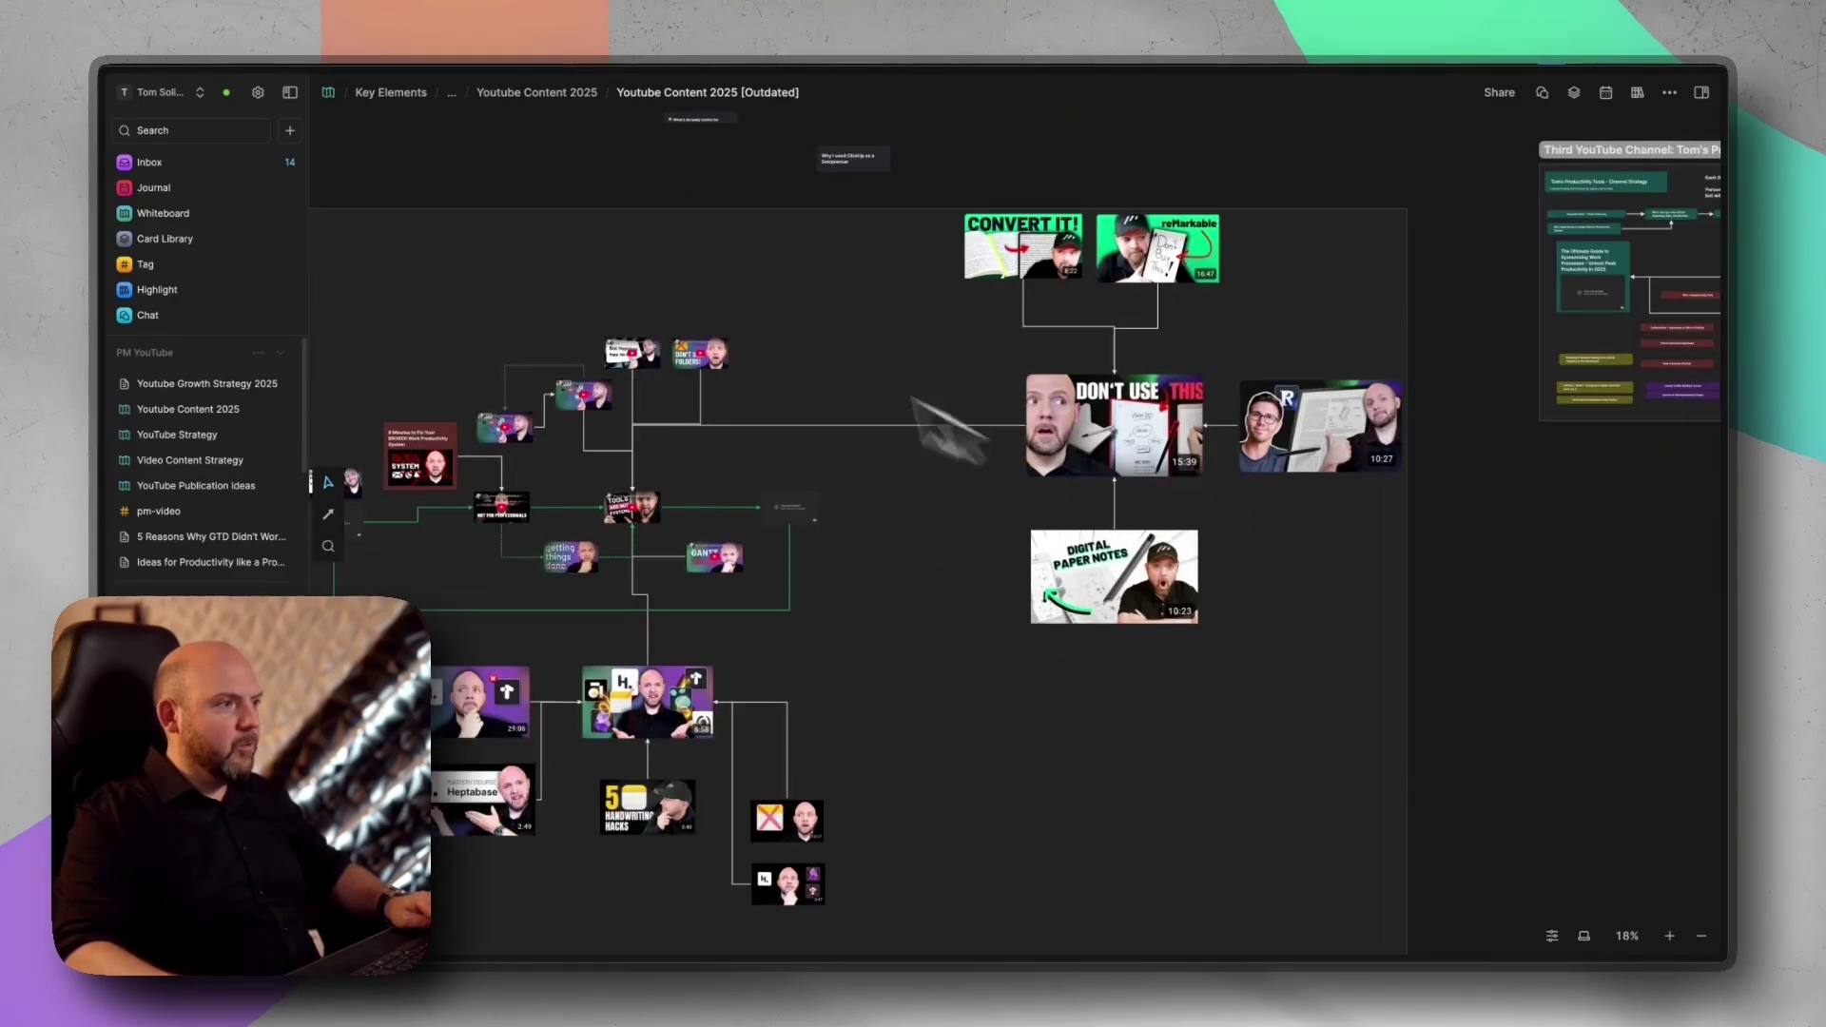
pyautogui.moveTo(707, 265); pyautogui.dragTo(1277, 255)
pyautogui.hscroll(-3, 1242, 614)
pyautogui.scroll(-2, 1242, 613)
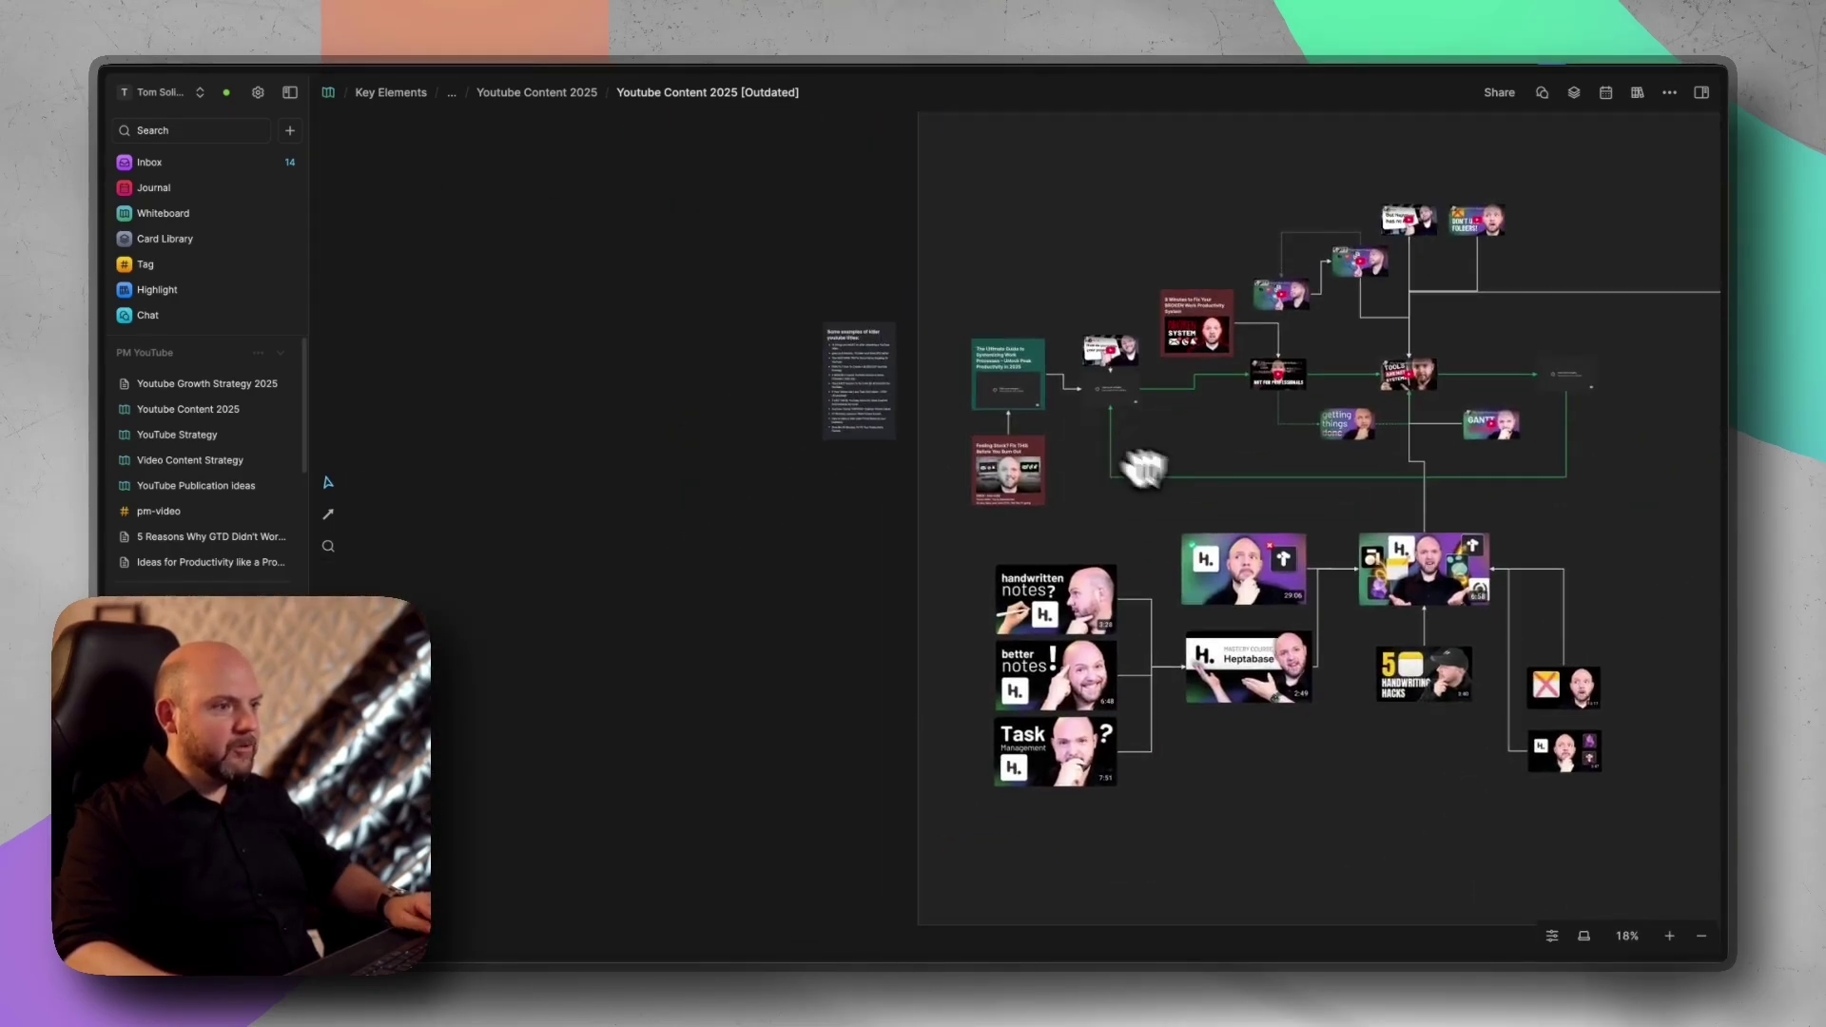
pyautogui.hscroll(10, 1490, 528)
pyautogui.scroll(3, 1490, 528)
pyautogui.scroll(6, 1063, 542)
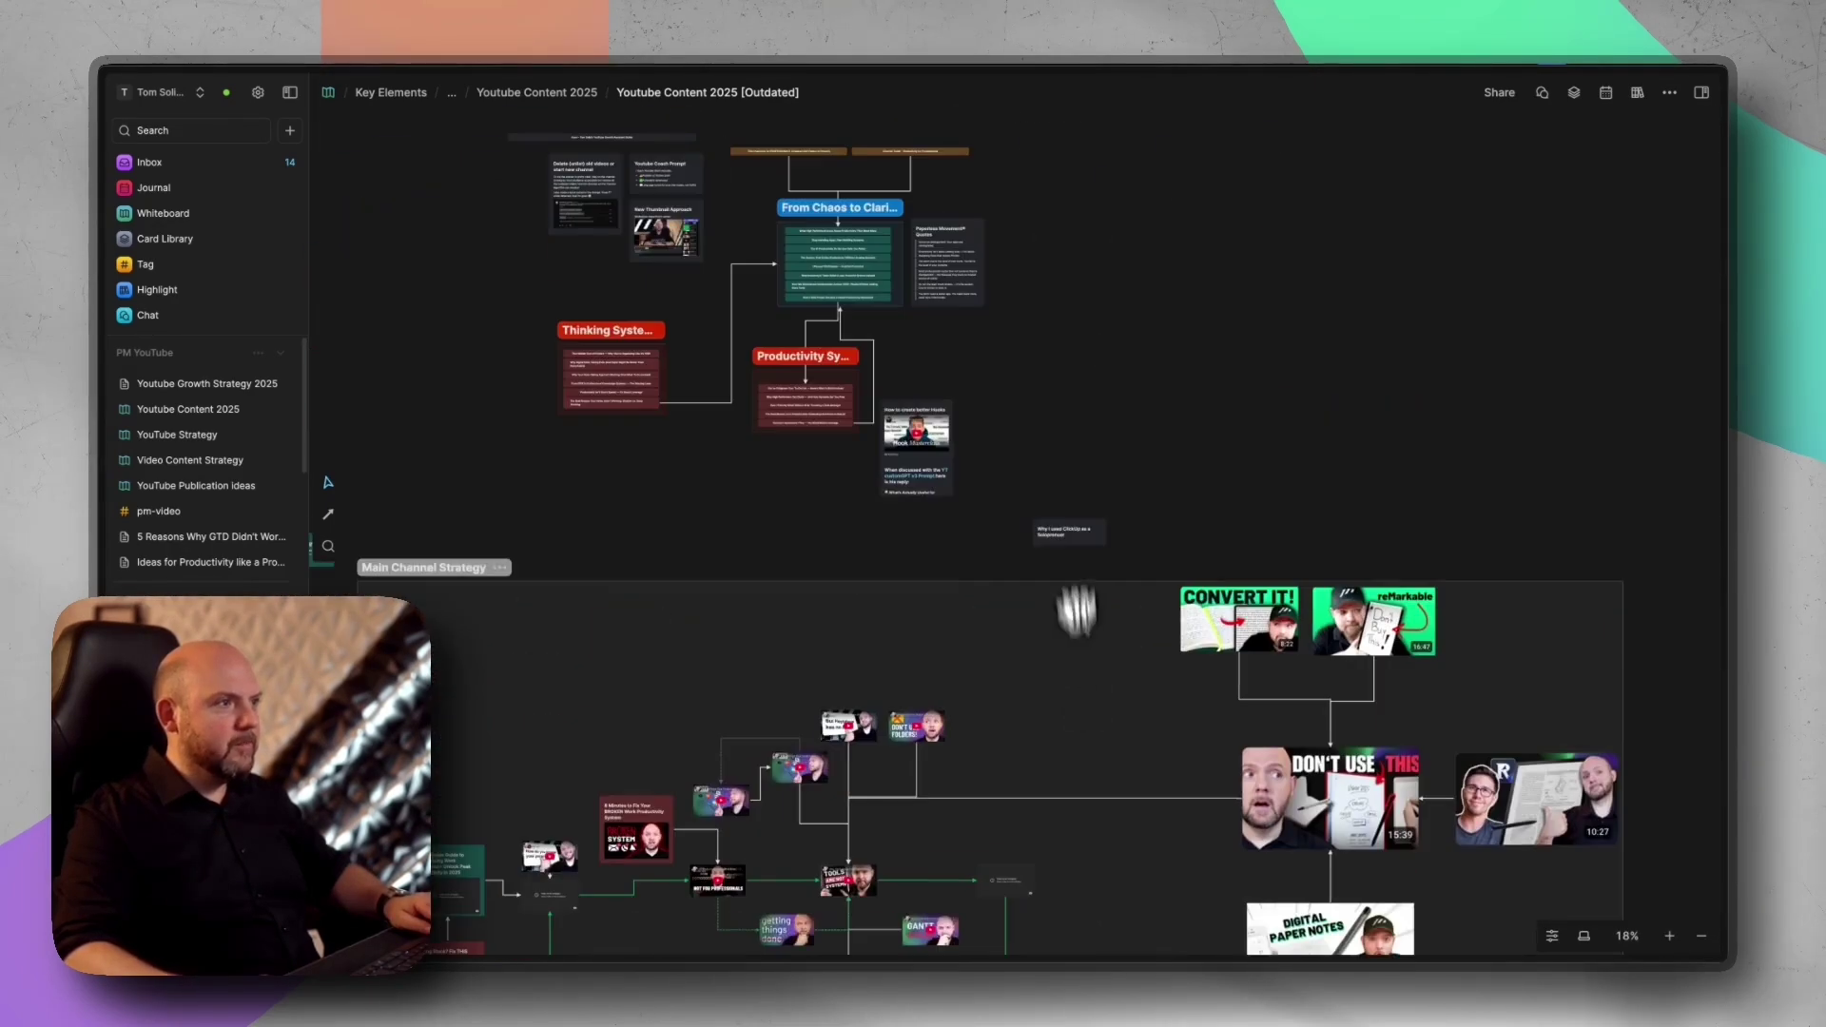
pyautogui.scroll(5, 1154, 571)
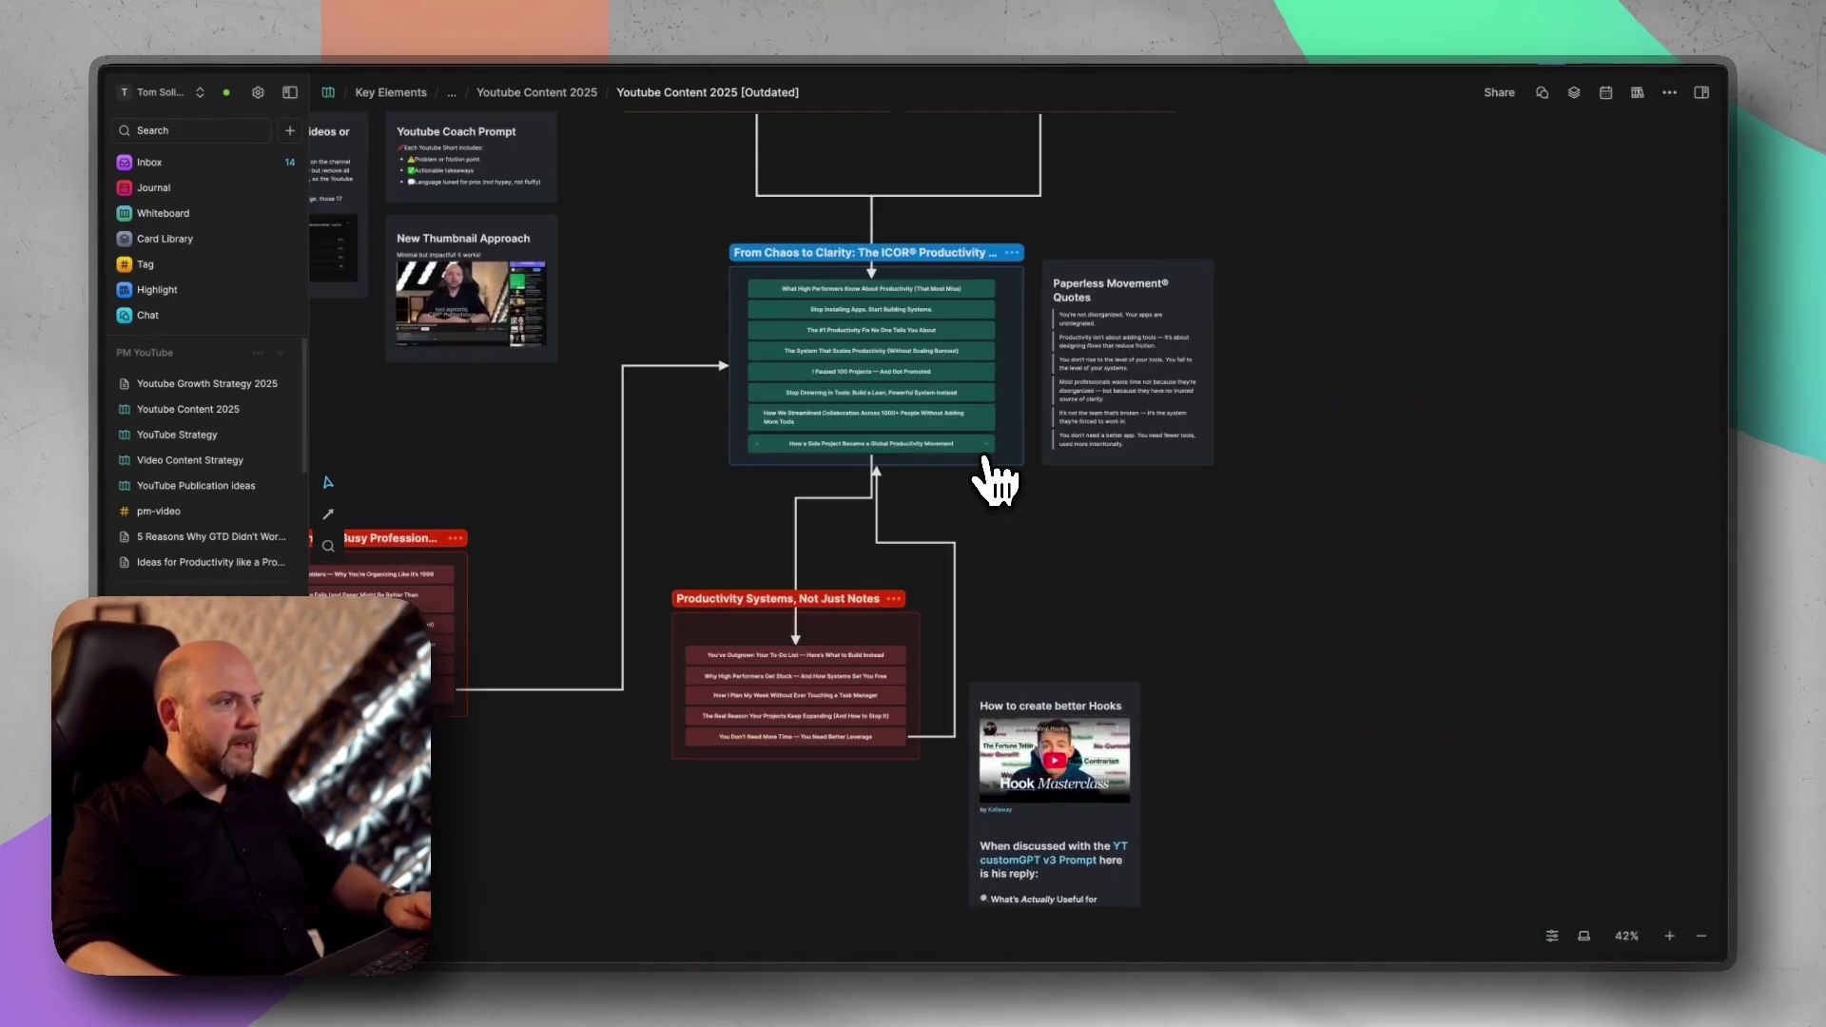
pyautogui.click(880, 354)
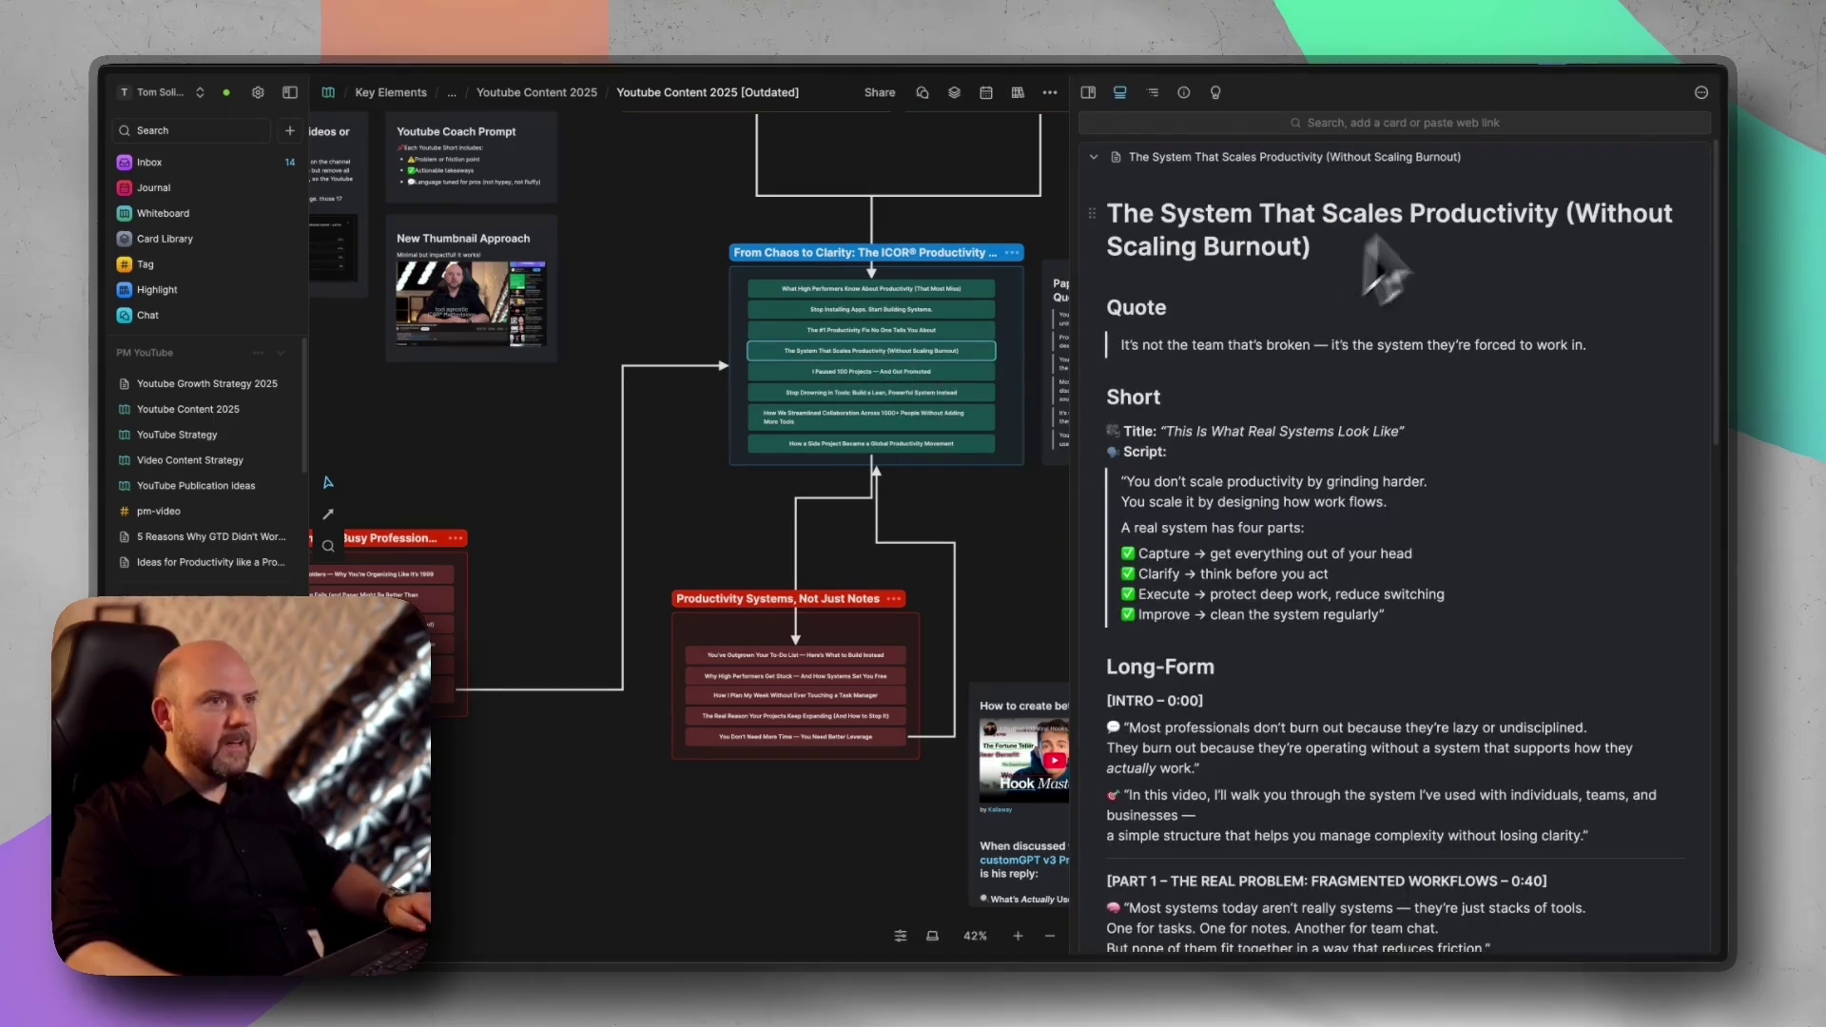
pyautogui.click(1088, 92)
# - Bring the Third YouTube Channel strategy cards into view up close
pyautogui.scroll(-15, 1052, 561)
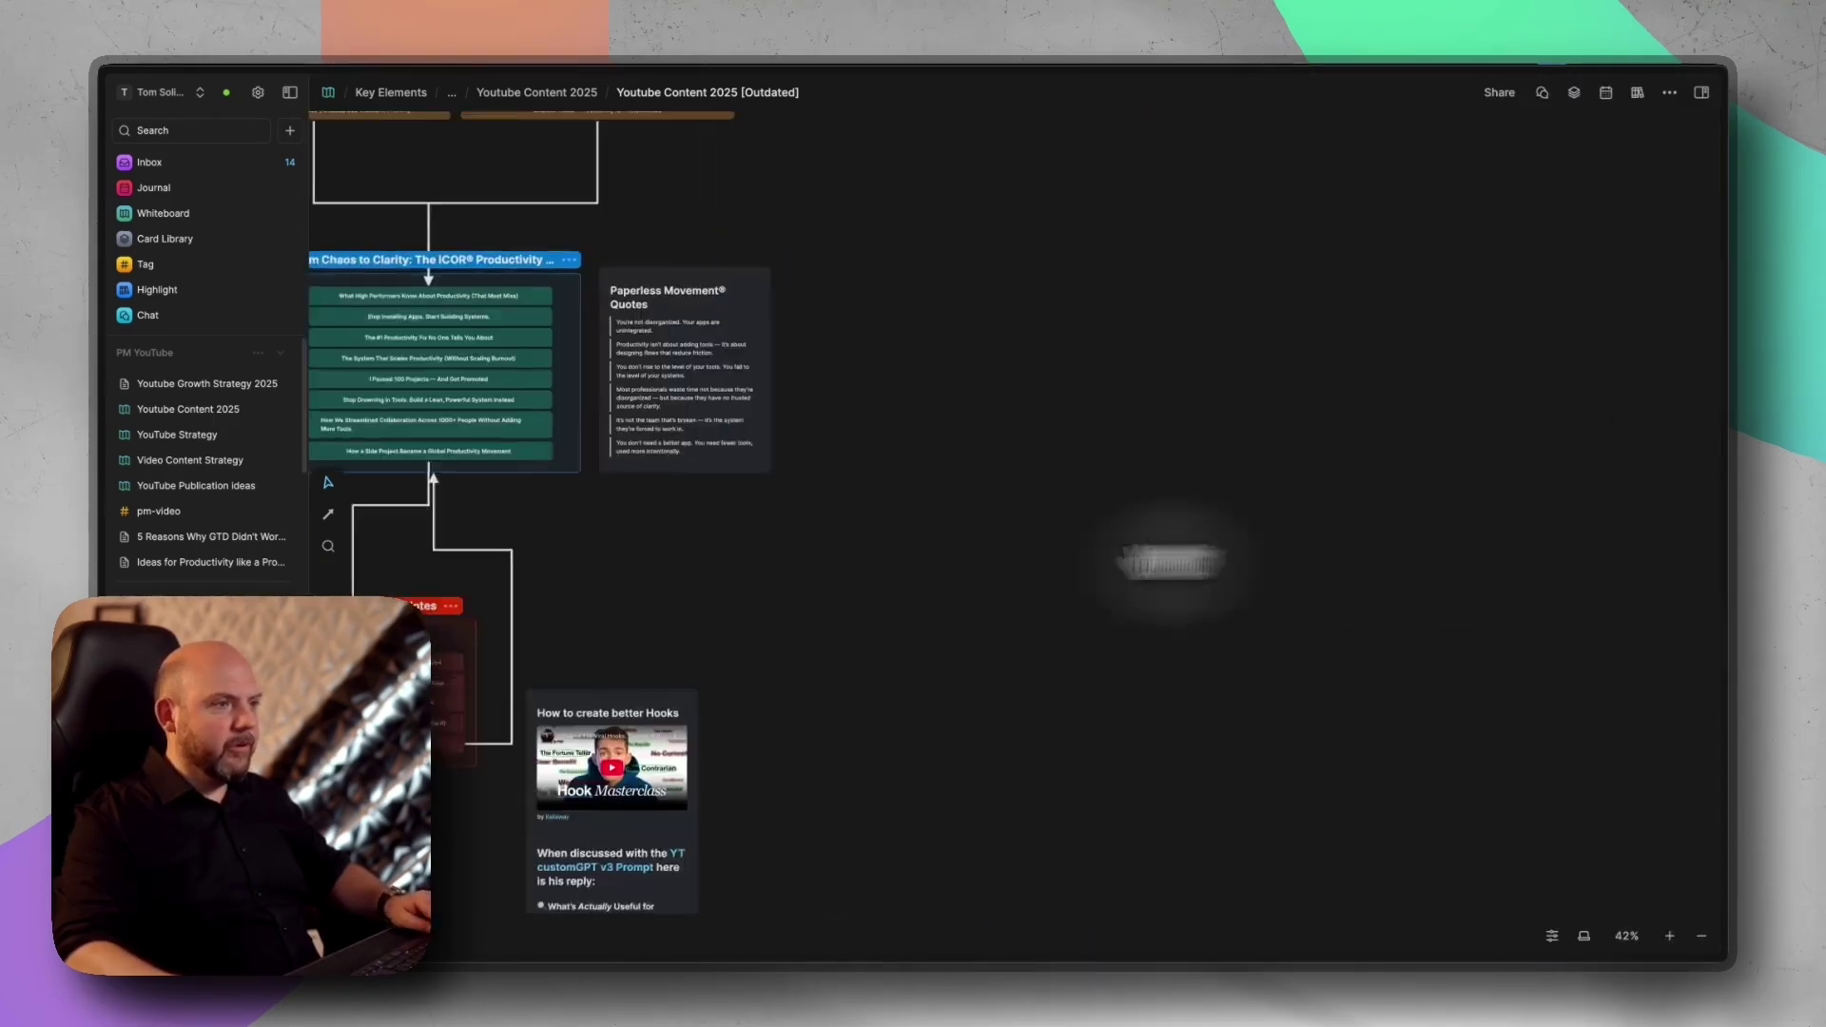
pyautogui.scroll(15, 973, 563)
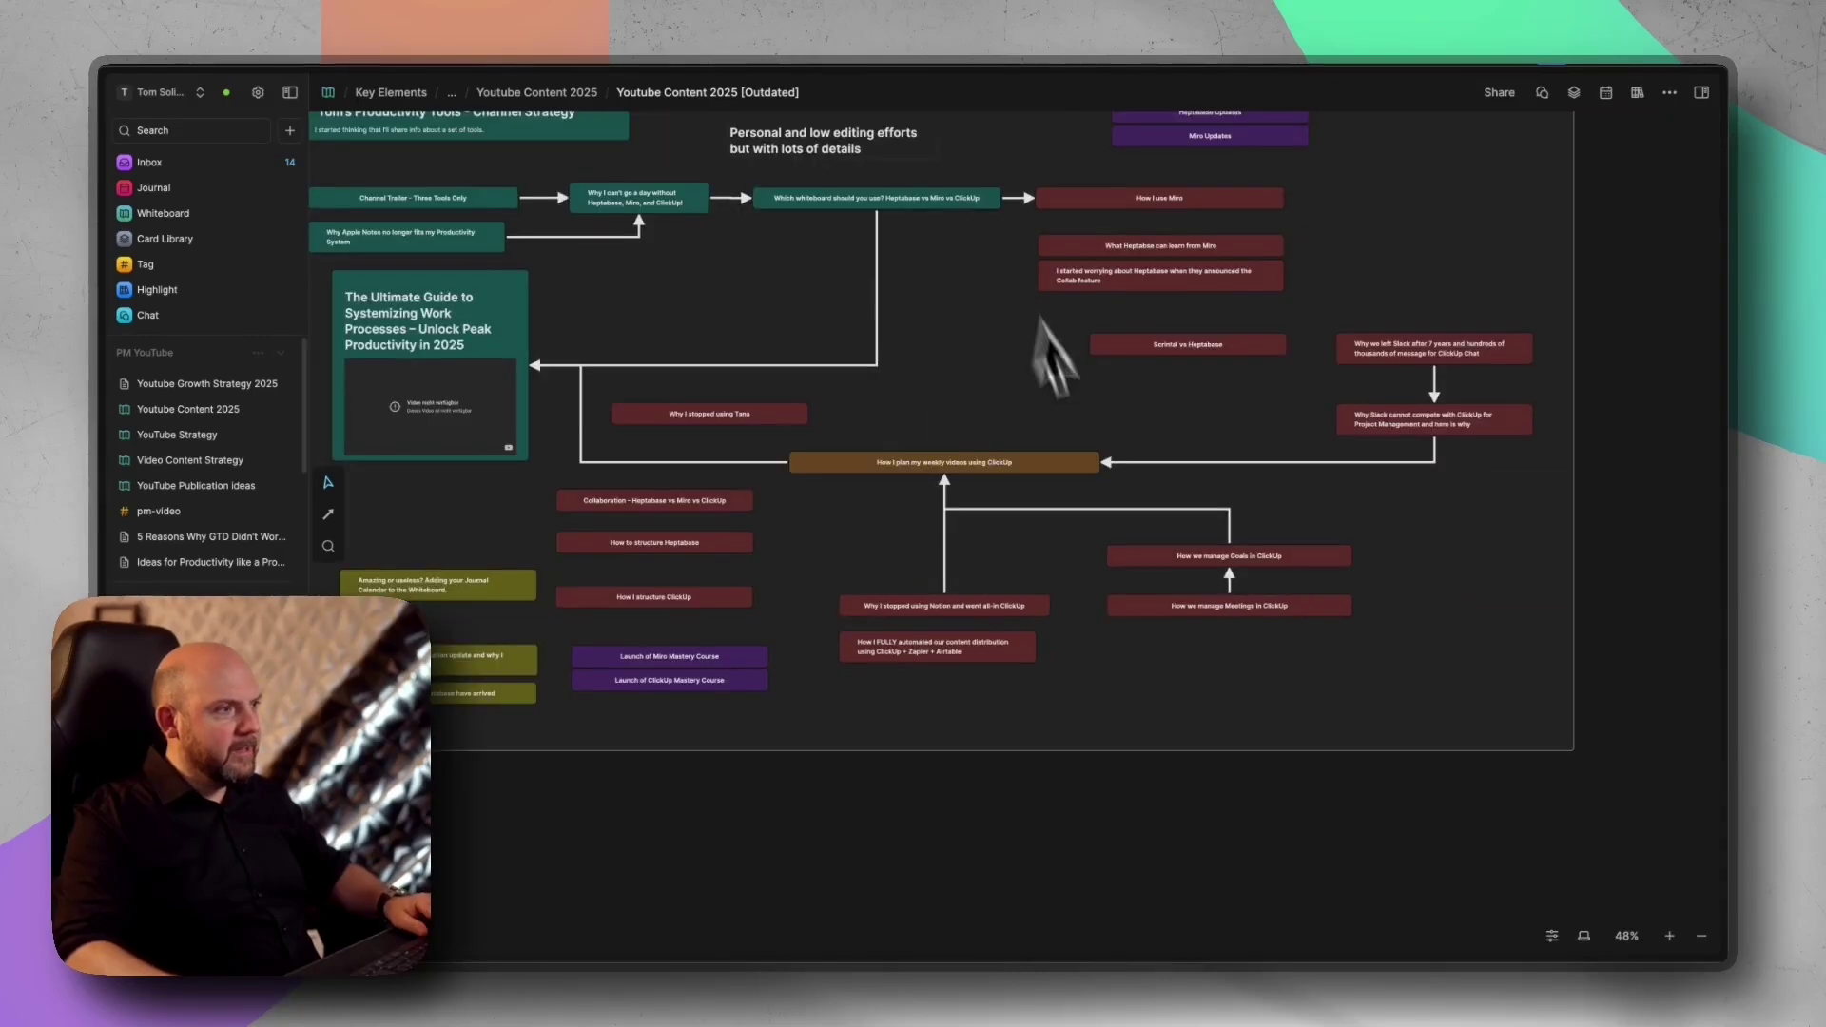
pyautogui.moveTo(1051, 351); pyautogui.dragTo(1269, 578)
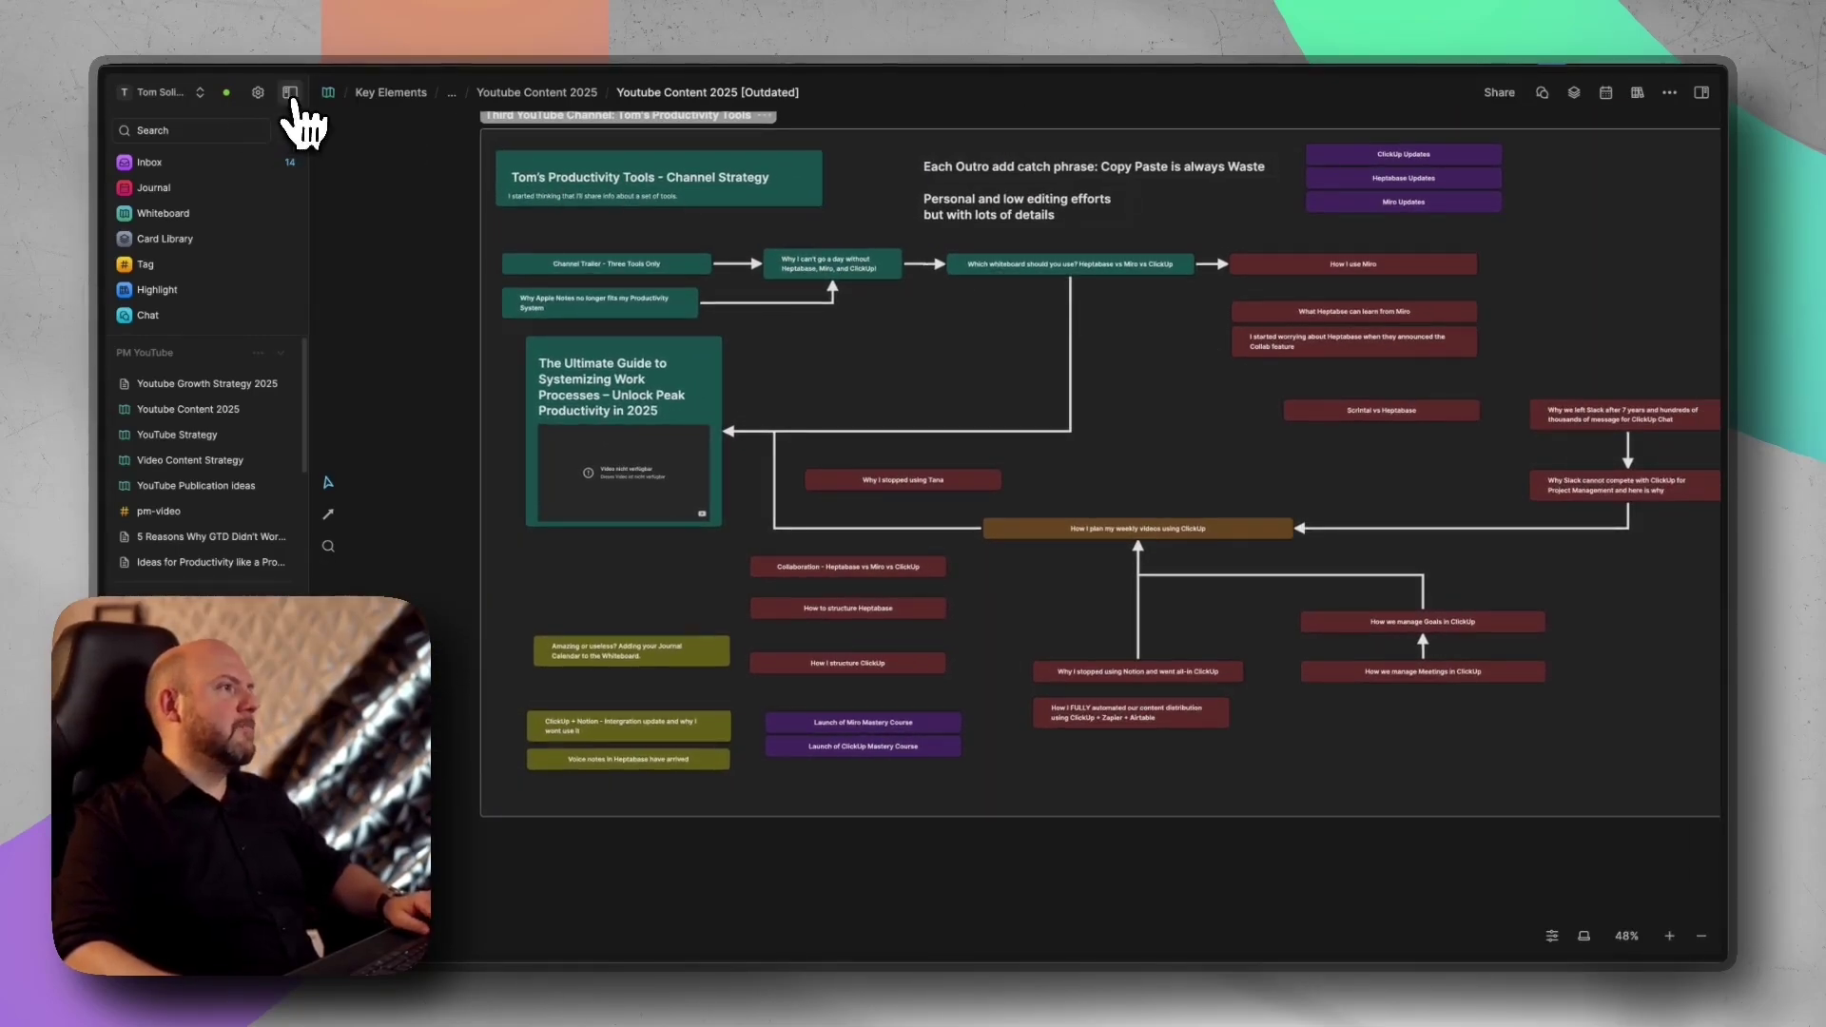
# - Hide the left sidebar, open the AI chat and keep Gemini 2.5 Pro as the model
pyautogui.click(290, 92)
pyautogui.scroll(-2, 1231, 542)
pyautogui.moveTo(1231, 542); pyautogui.dragTo(836, 488)
pyautogui.click(1541, 93)
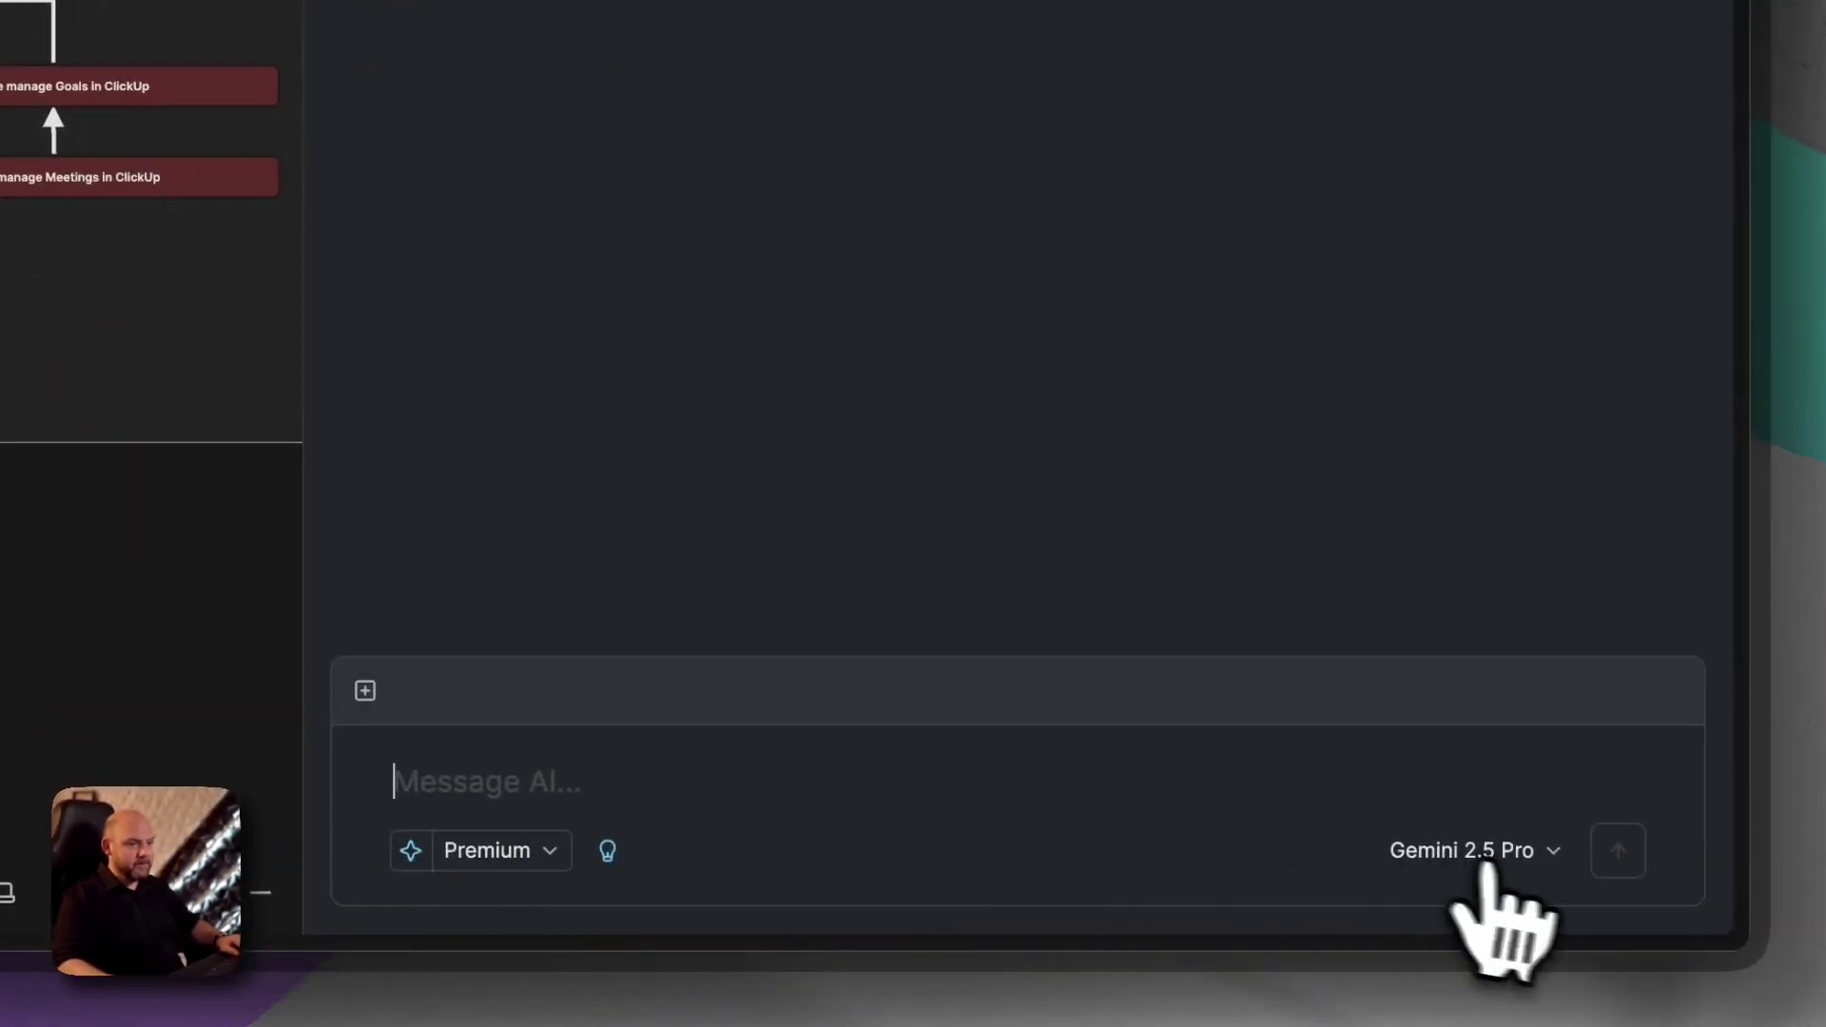
pyautogui.click(1499, 867)
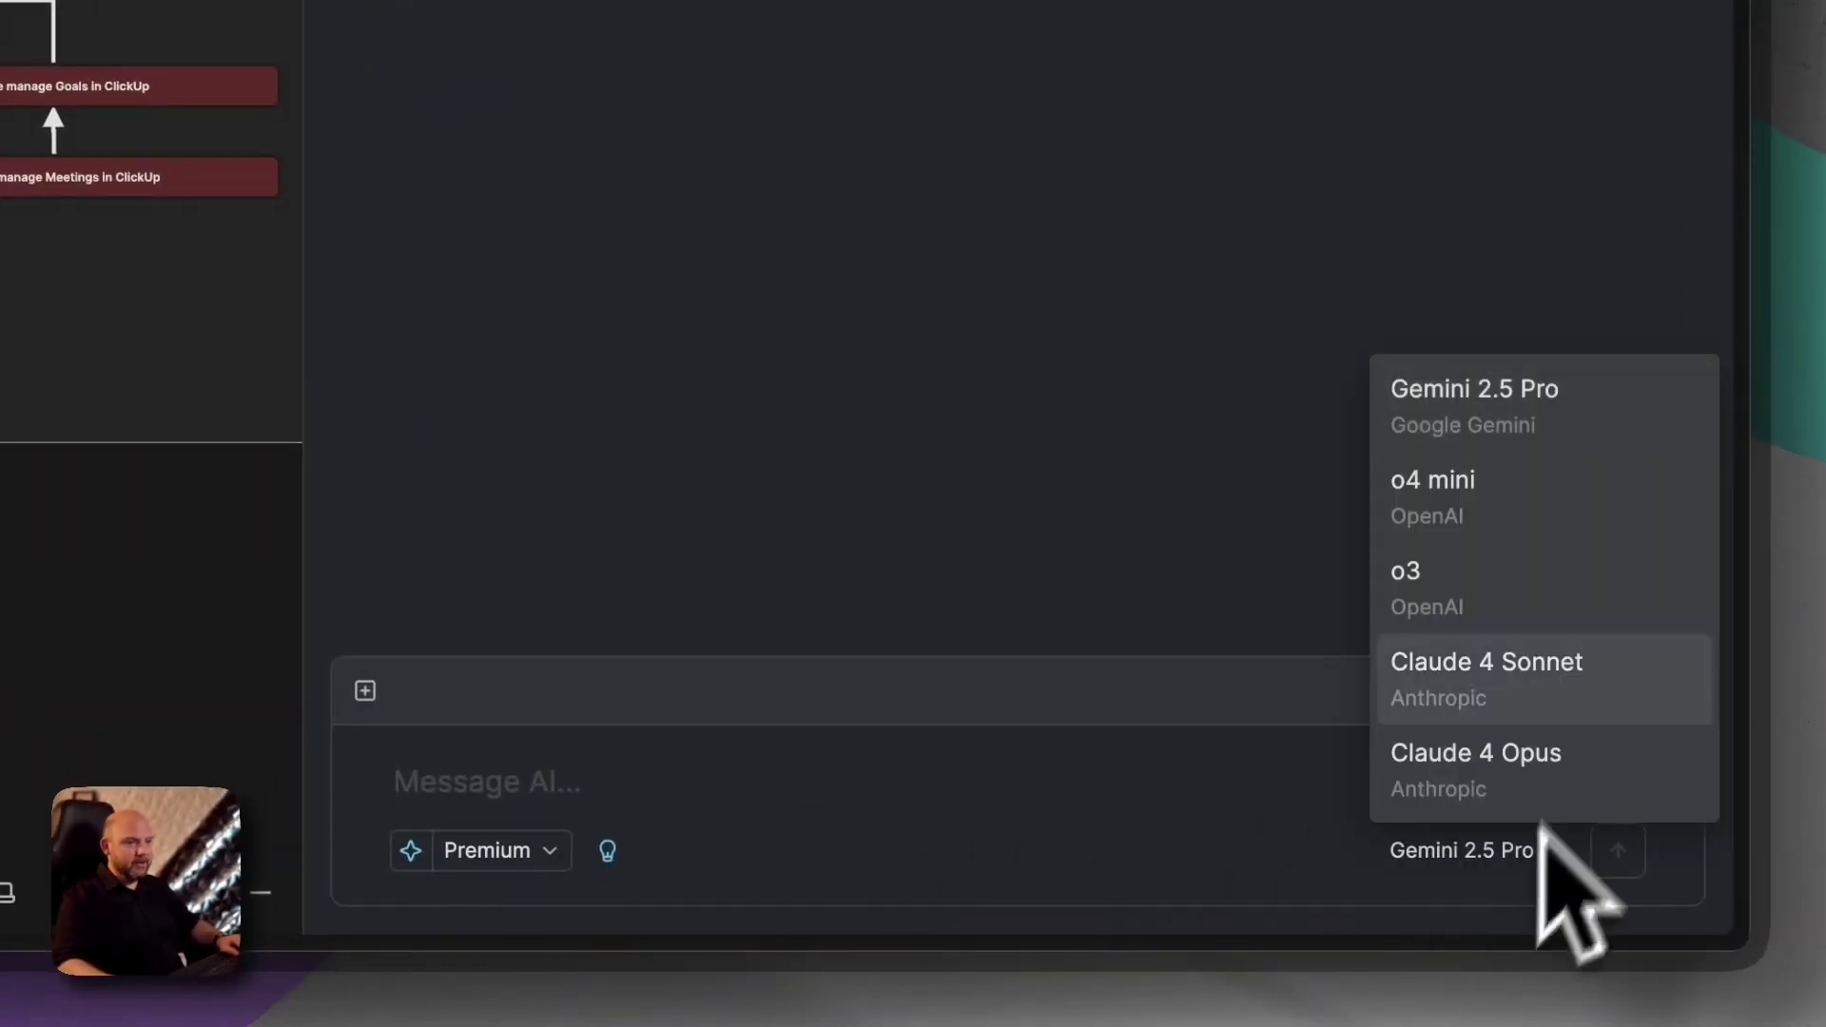
pyautogui.click(1578, 430)
# - Keep Premium quality and attach the Youtube Content 2025 whiteboard as chat context
pyautogui.click(502, 868)
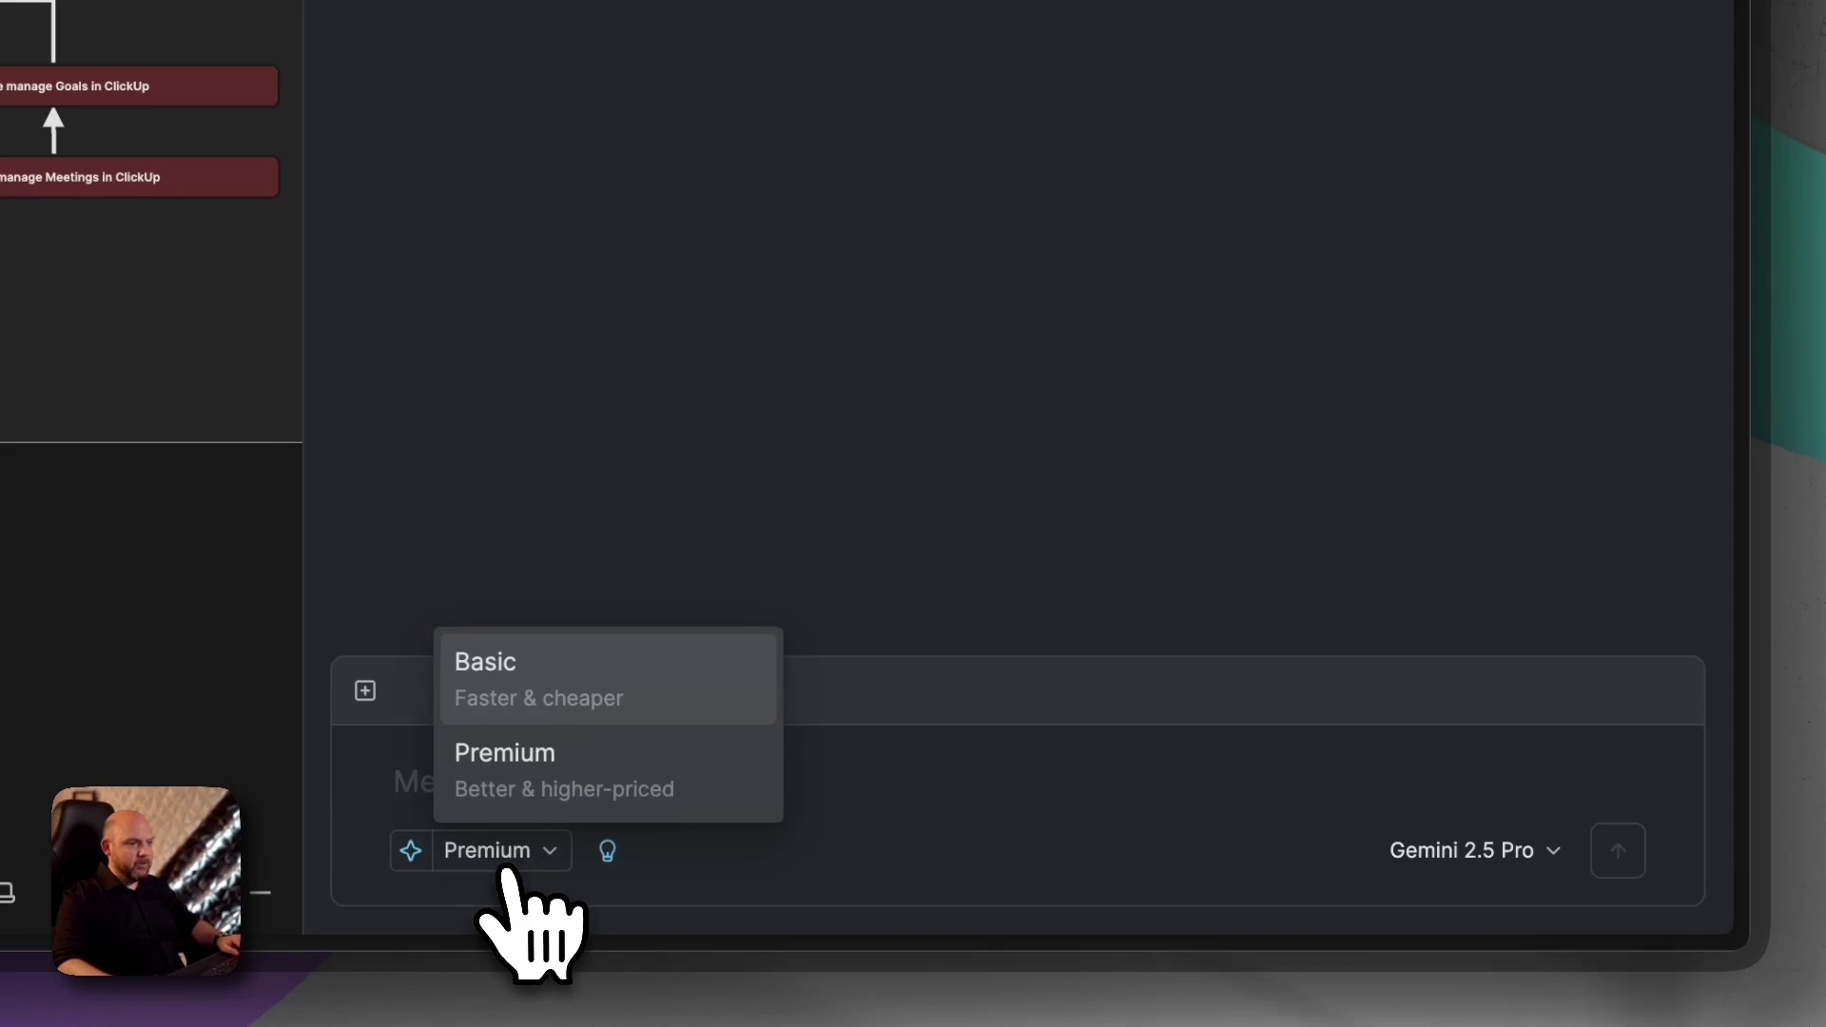
pyautogui.click(856, 854)
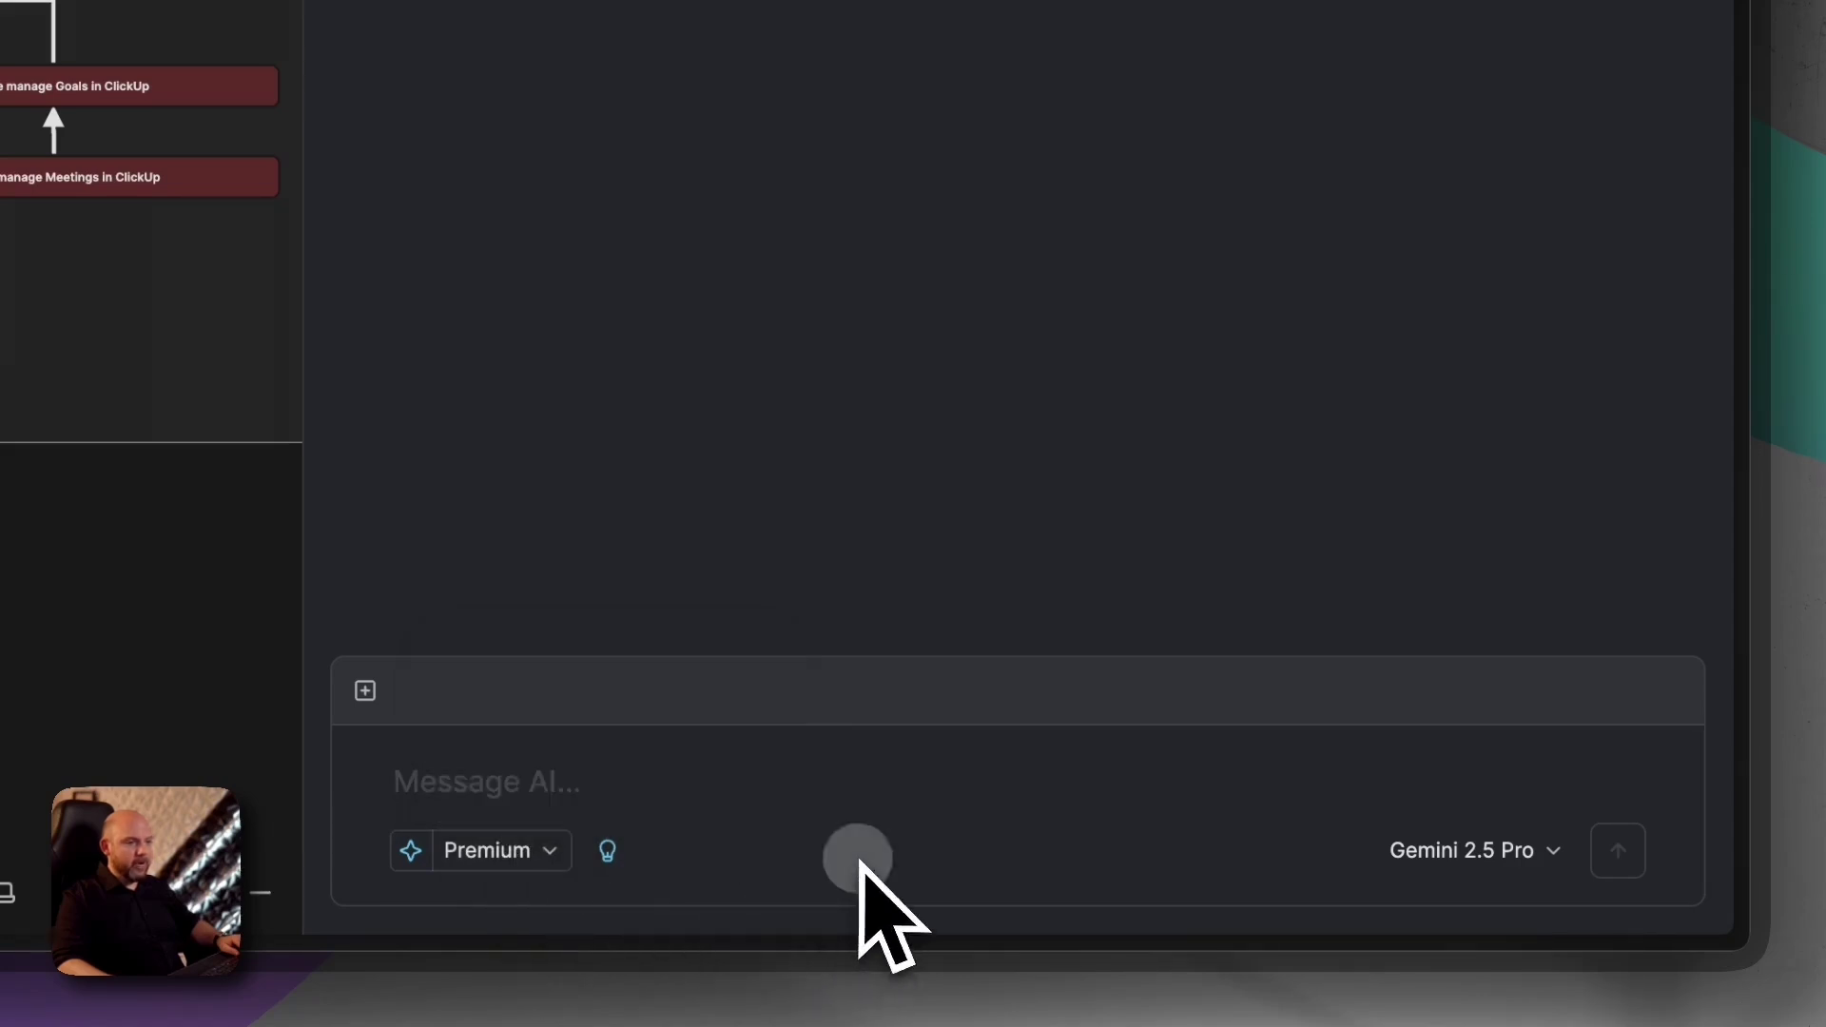
pyautogui.click(518, 849)
pyautogui.click(601, 789)
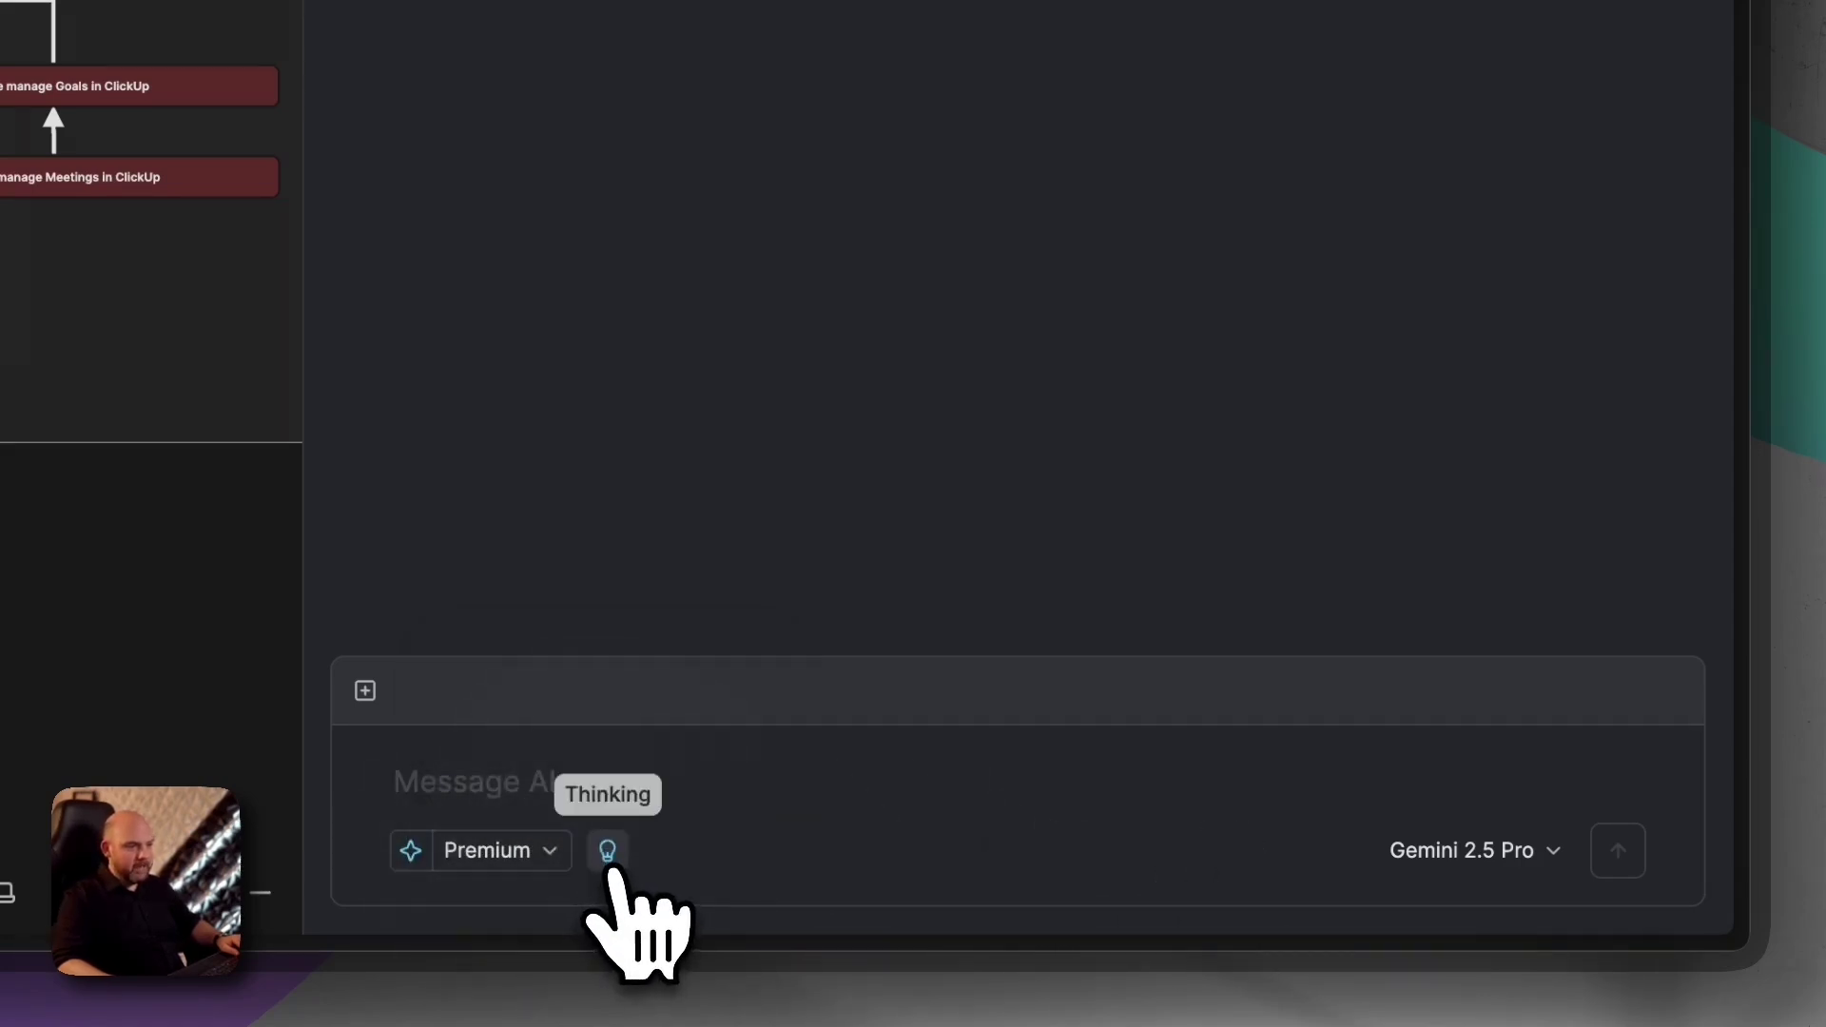
pyautogui.click(365, 690)
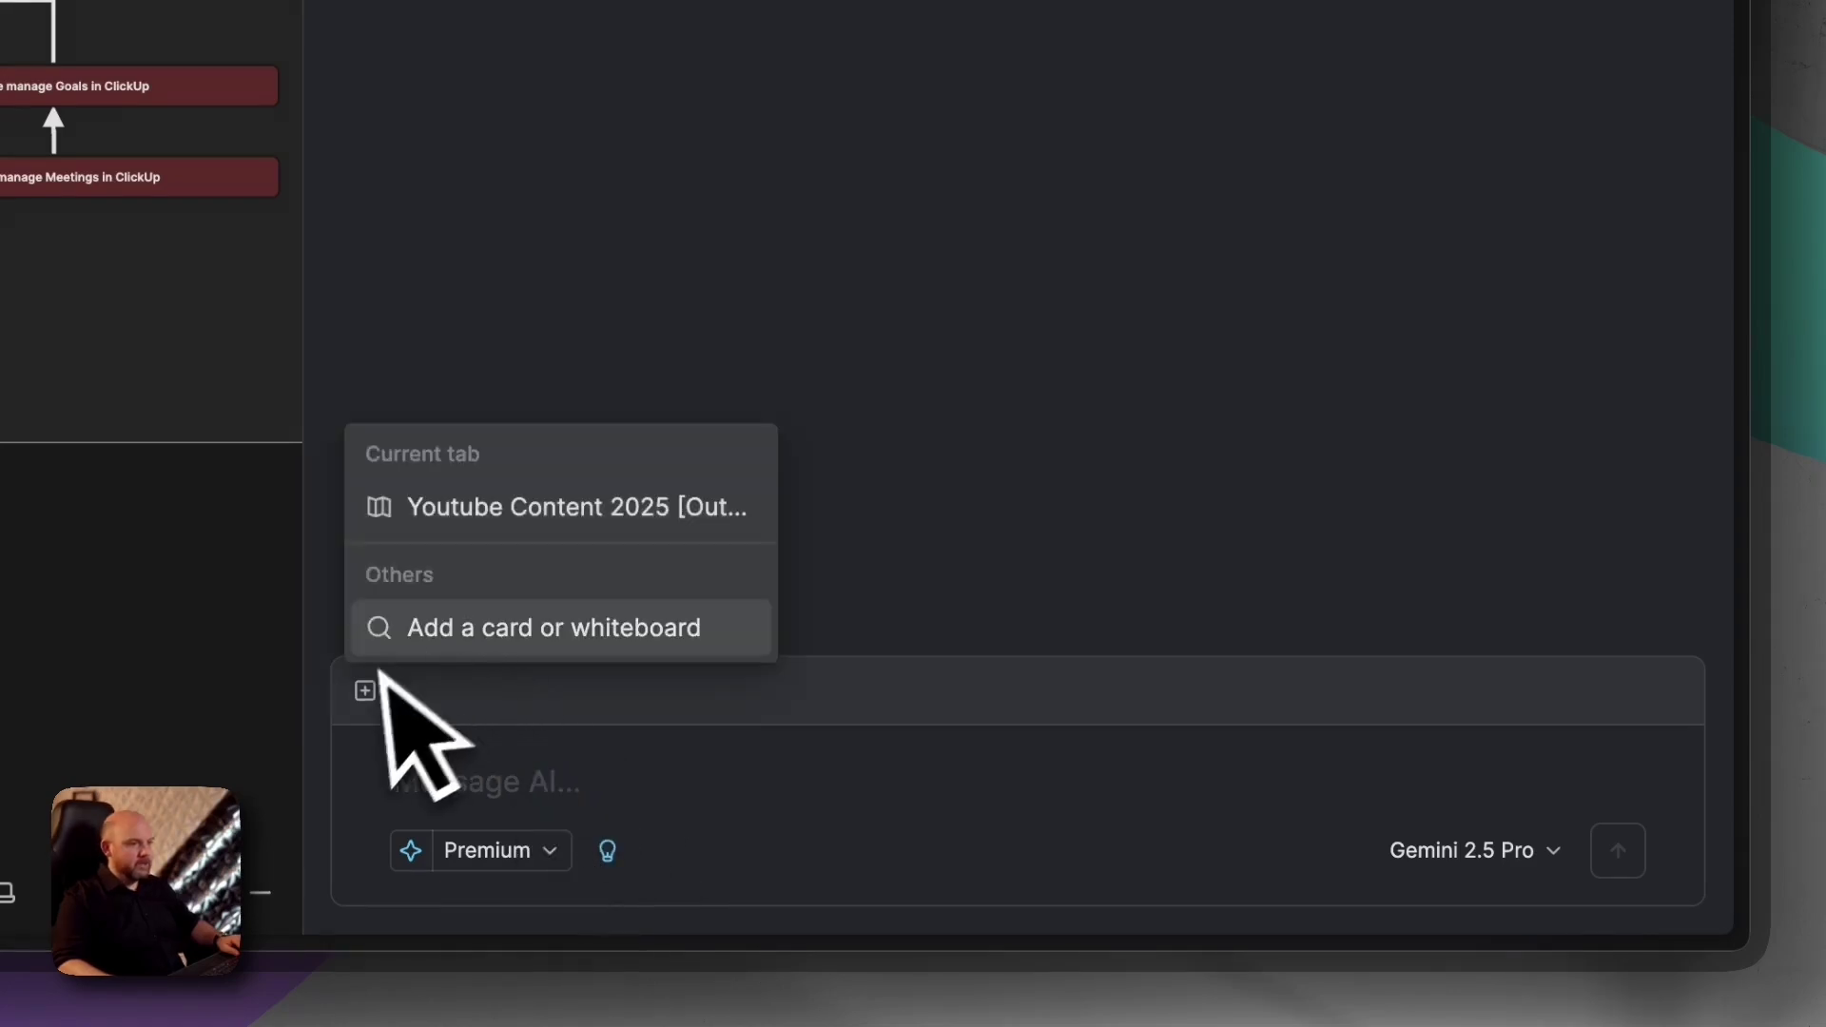
pyautogui.click(581, 506)
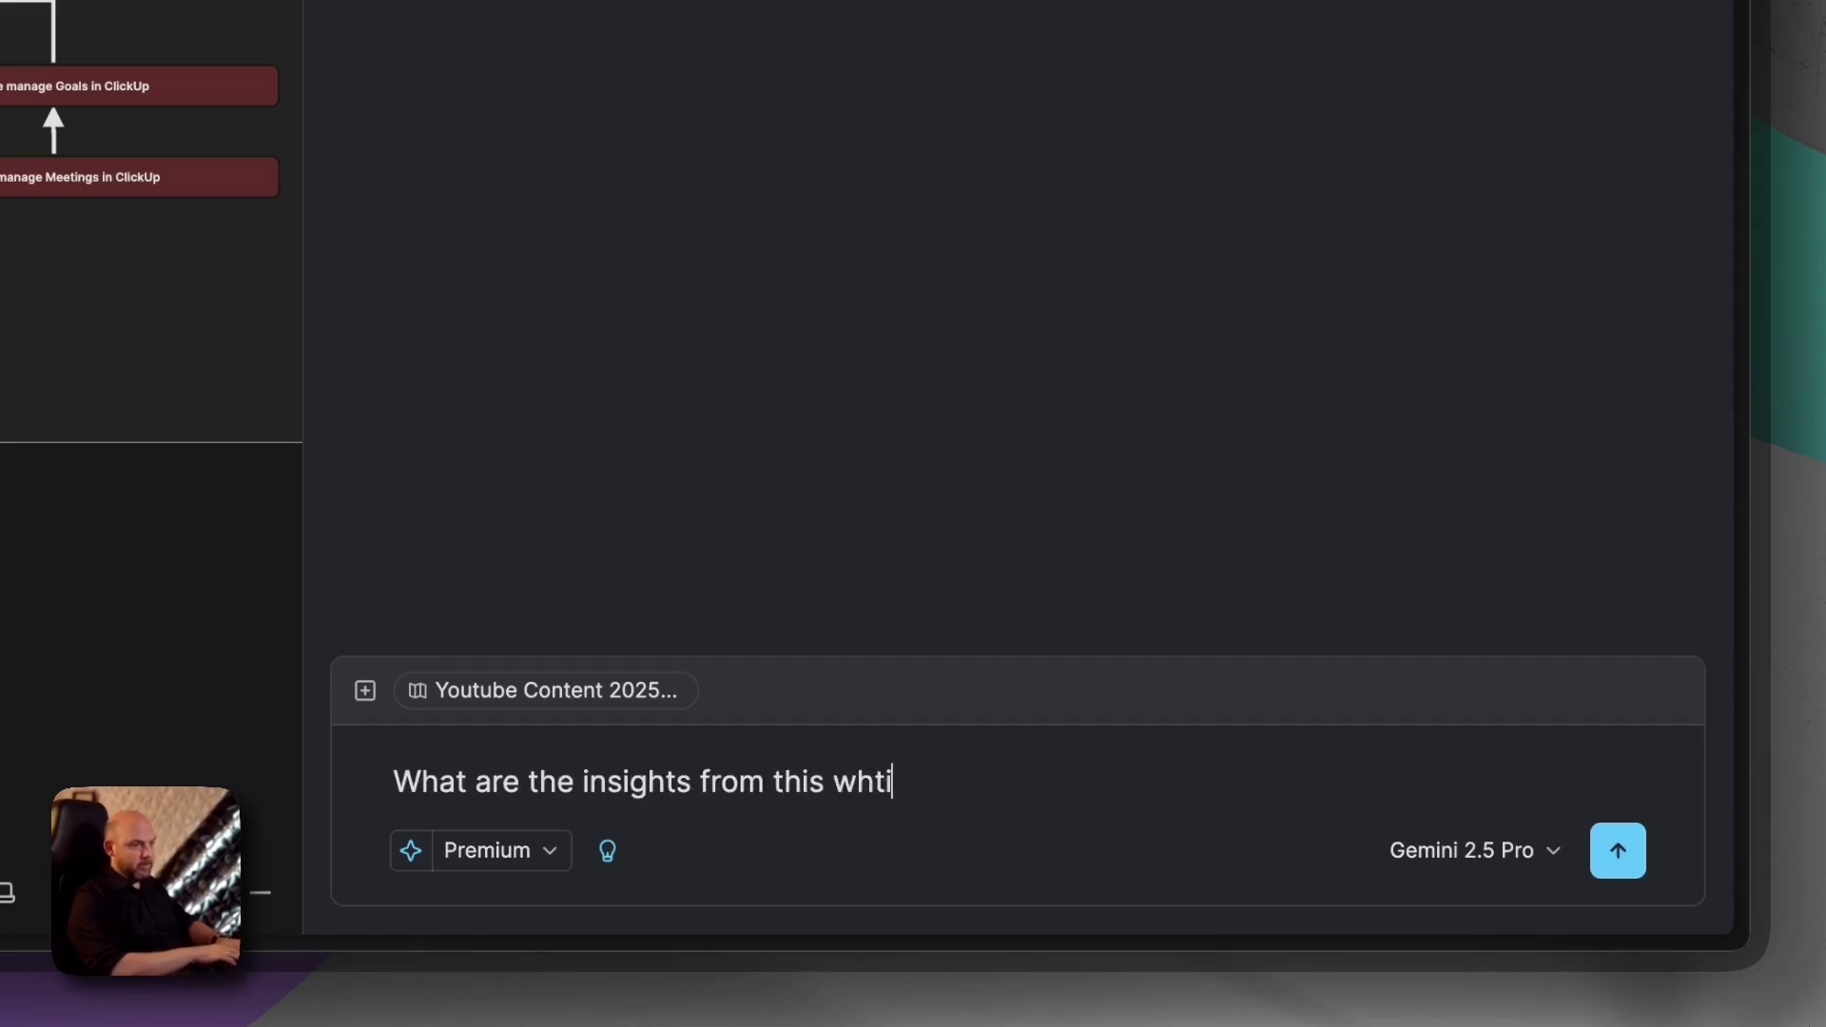
# - Fix the typo and send 'What are the insights from this whiteboard?' to Gemini
pyautogui.press('BackSpace')
pyautogui.press('BackSpace')
pyautogui.write('iteboard?')
pyautogui.press('super+Return')
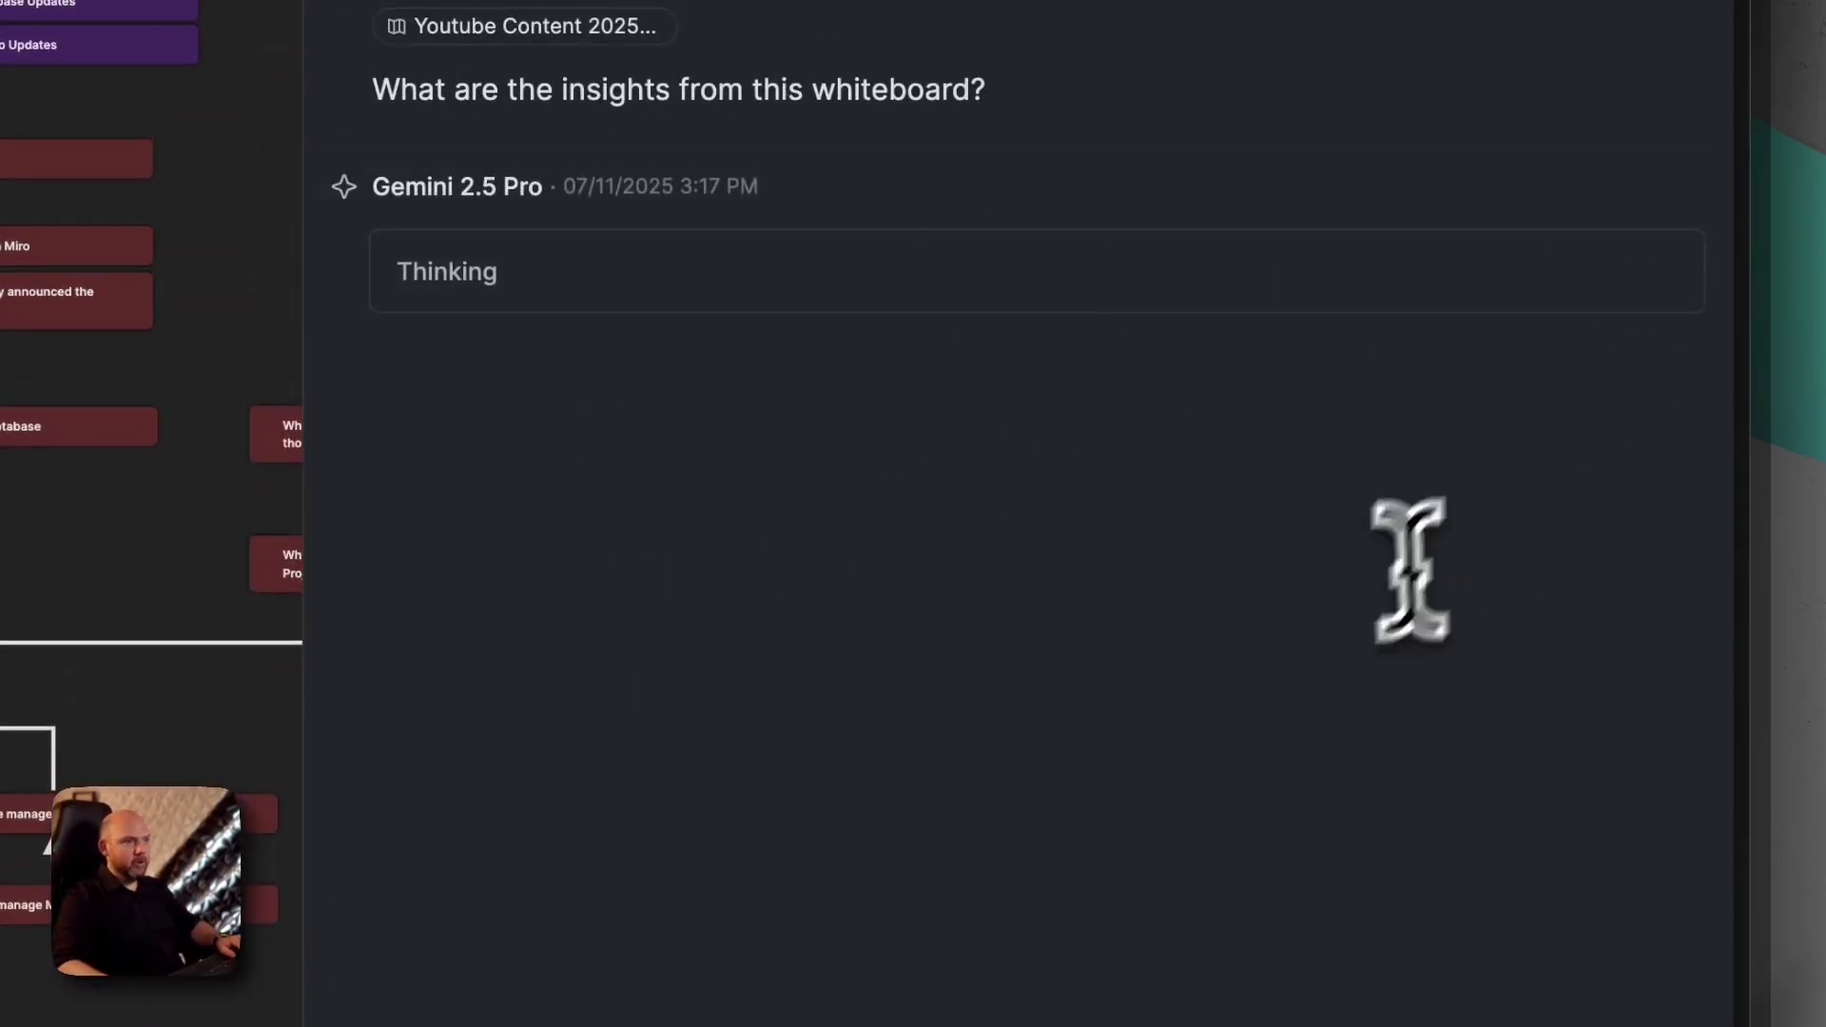
# - Expand Gemini's Thinking box and read through its reasoning down to the answer's start
pyautogui.click(1656, 273)
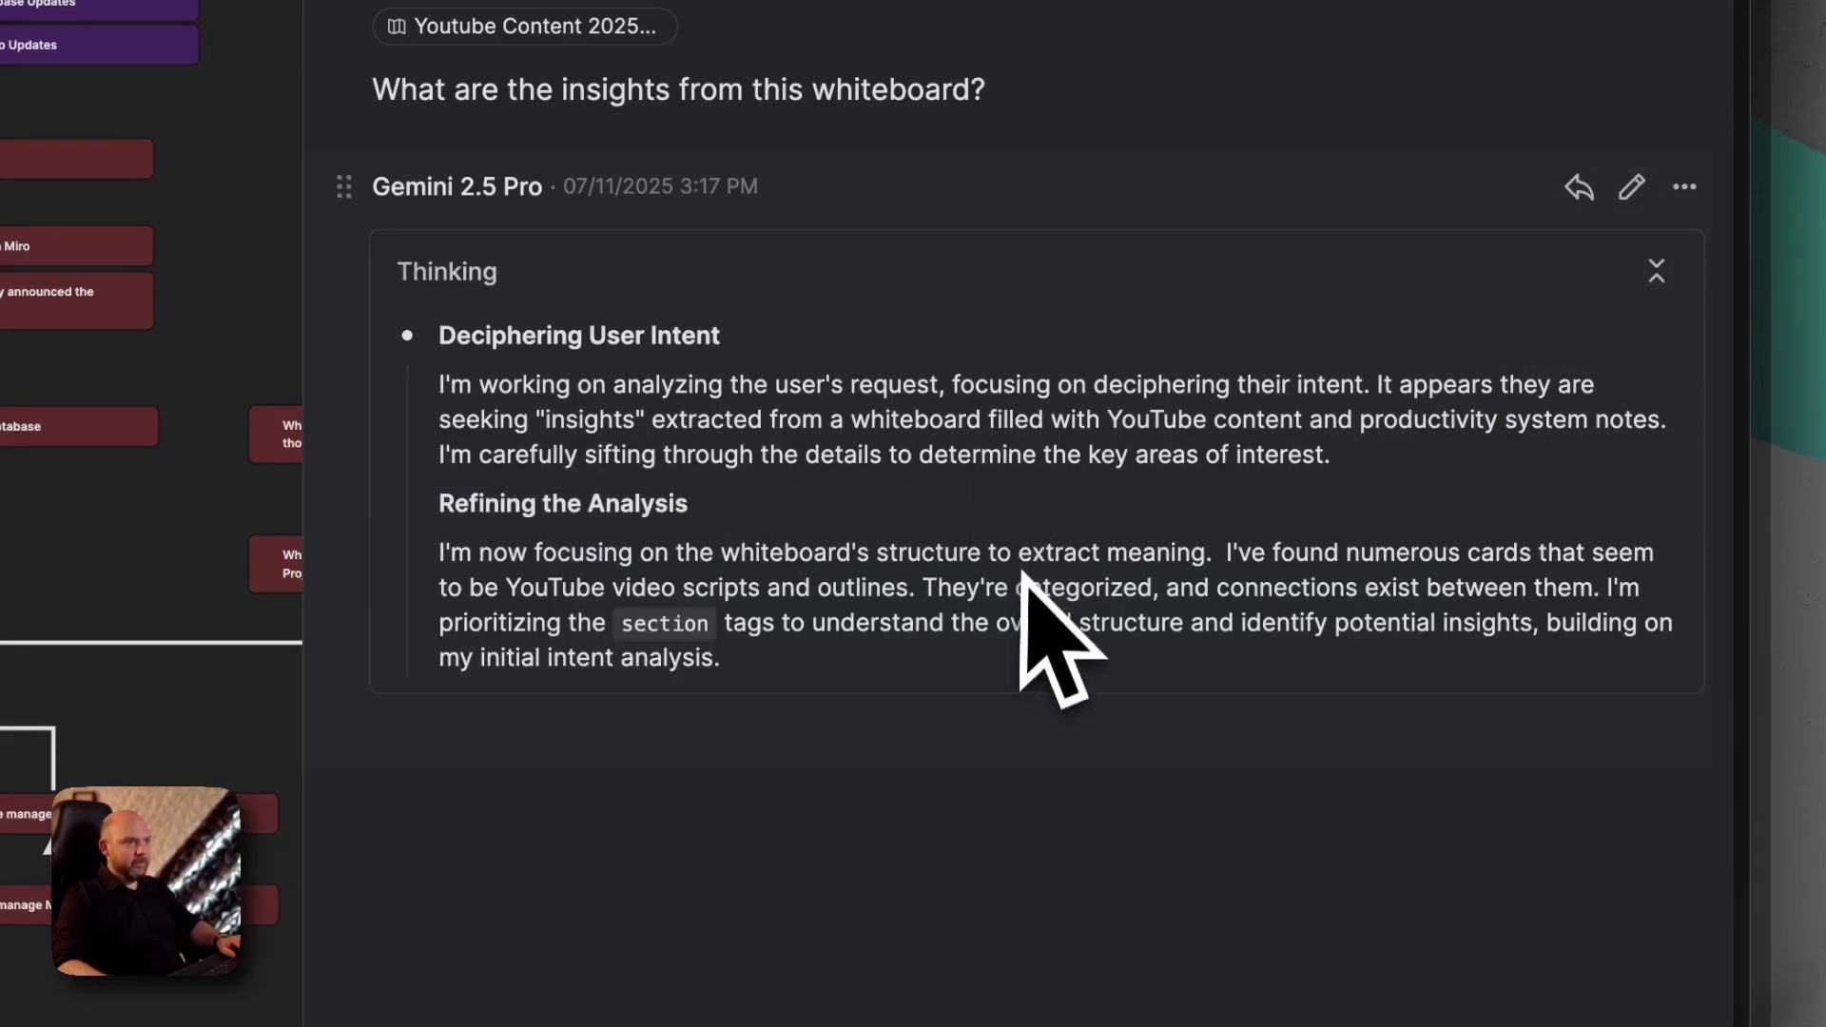
pyautogui.moveTo(701, 552); pyautogui.dragTo(1182, 551)
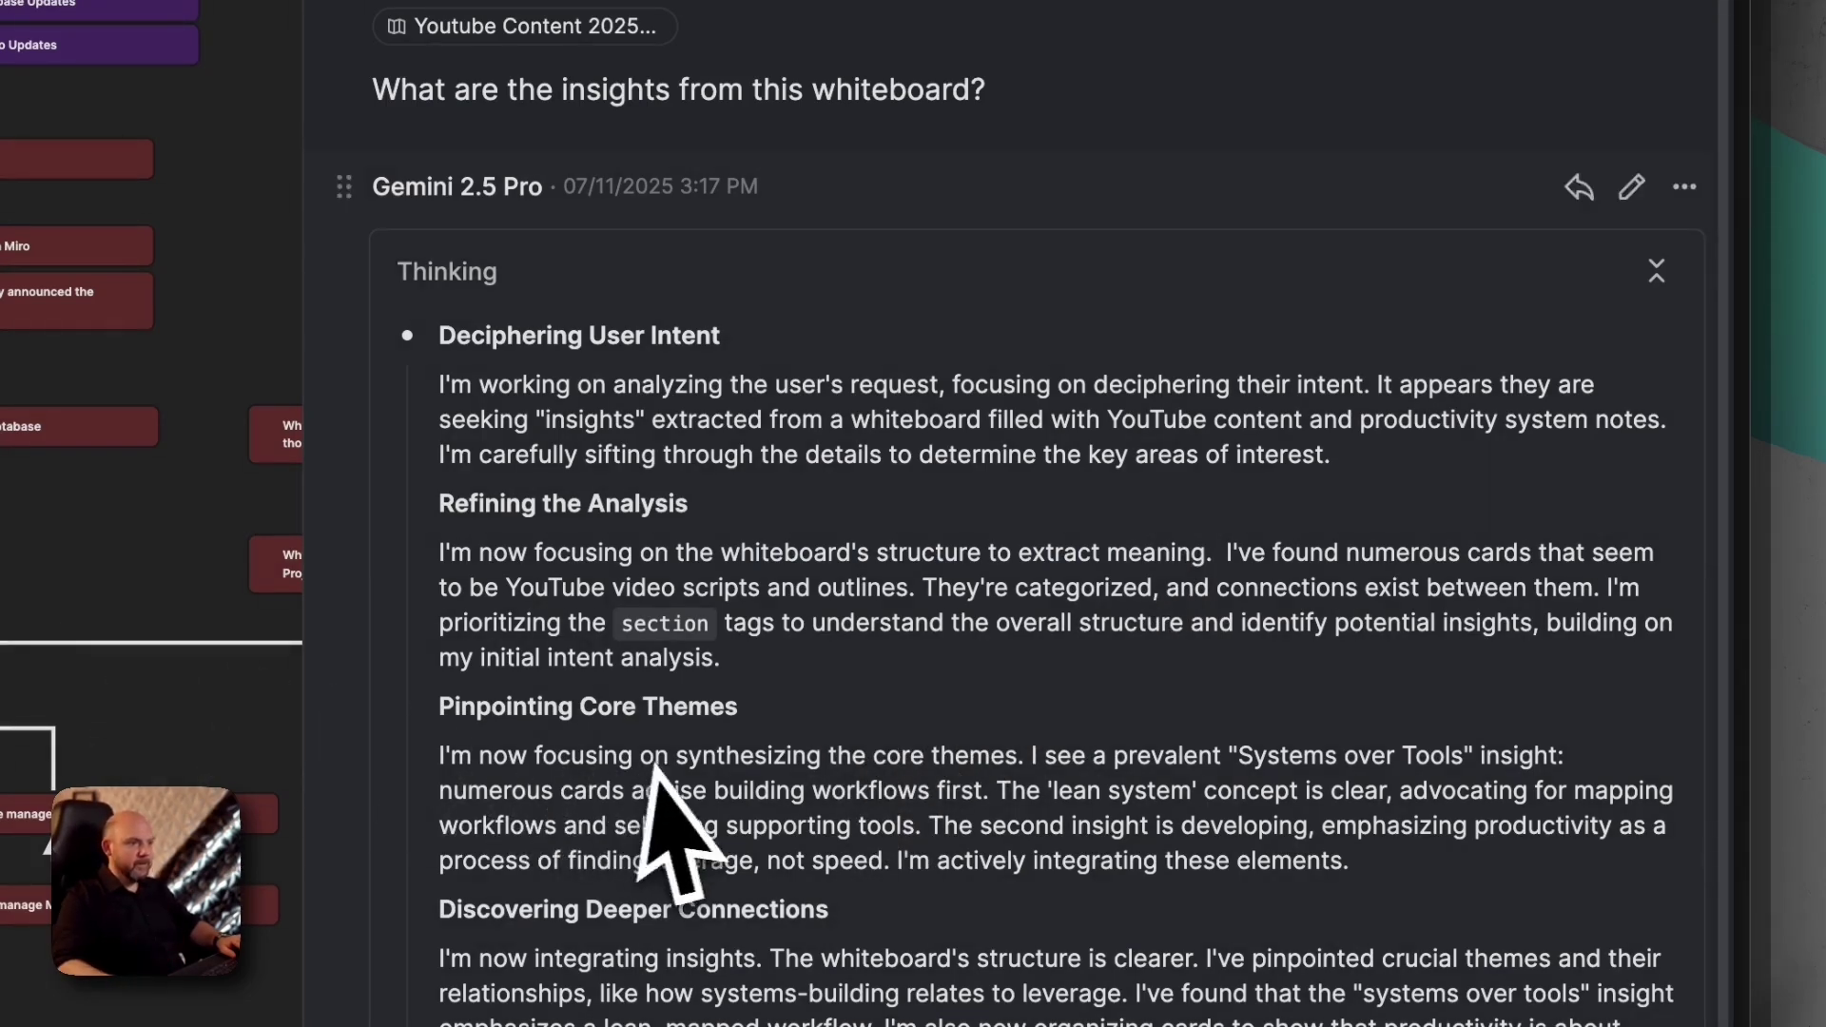
pyautogui.moveTo(528, 503); pyautogui.dragTo(816, 496)
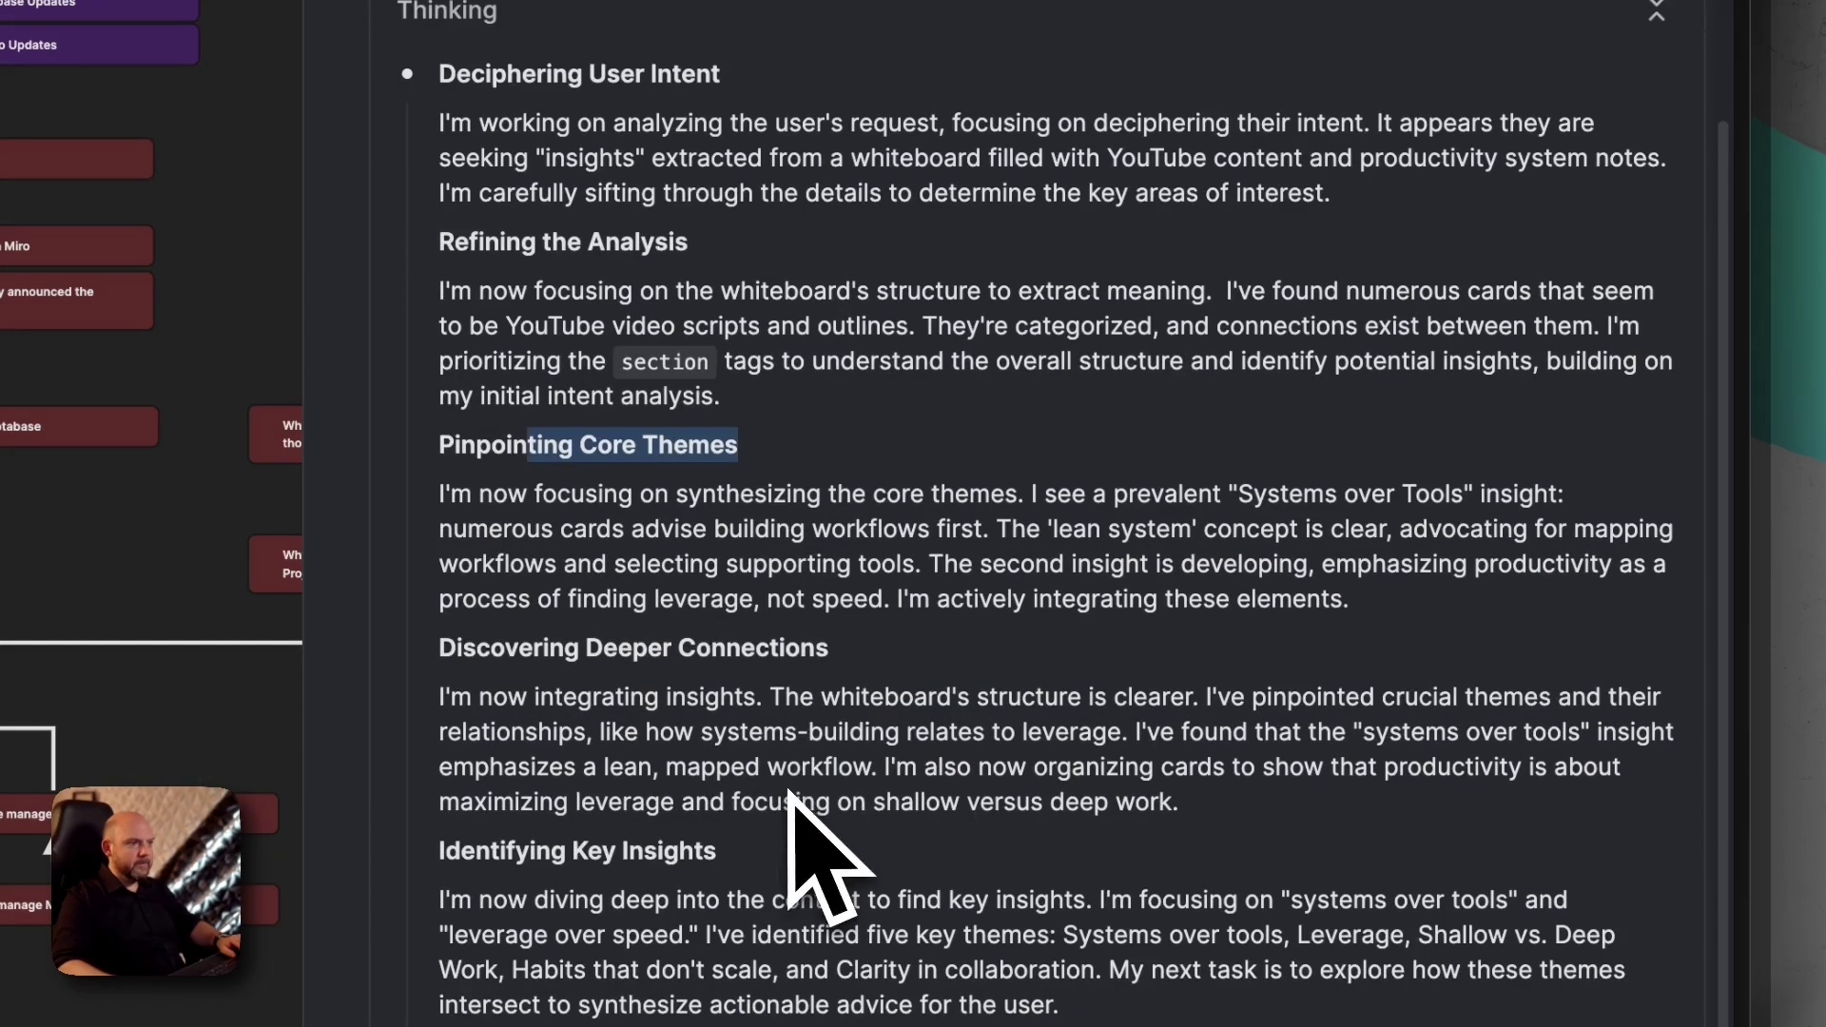
pyautogui.moveTo(491, 648); pyautogui.dragTo(827, 619)
pyautogui.scroll(-5, 827, 620)
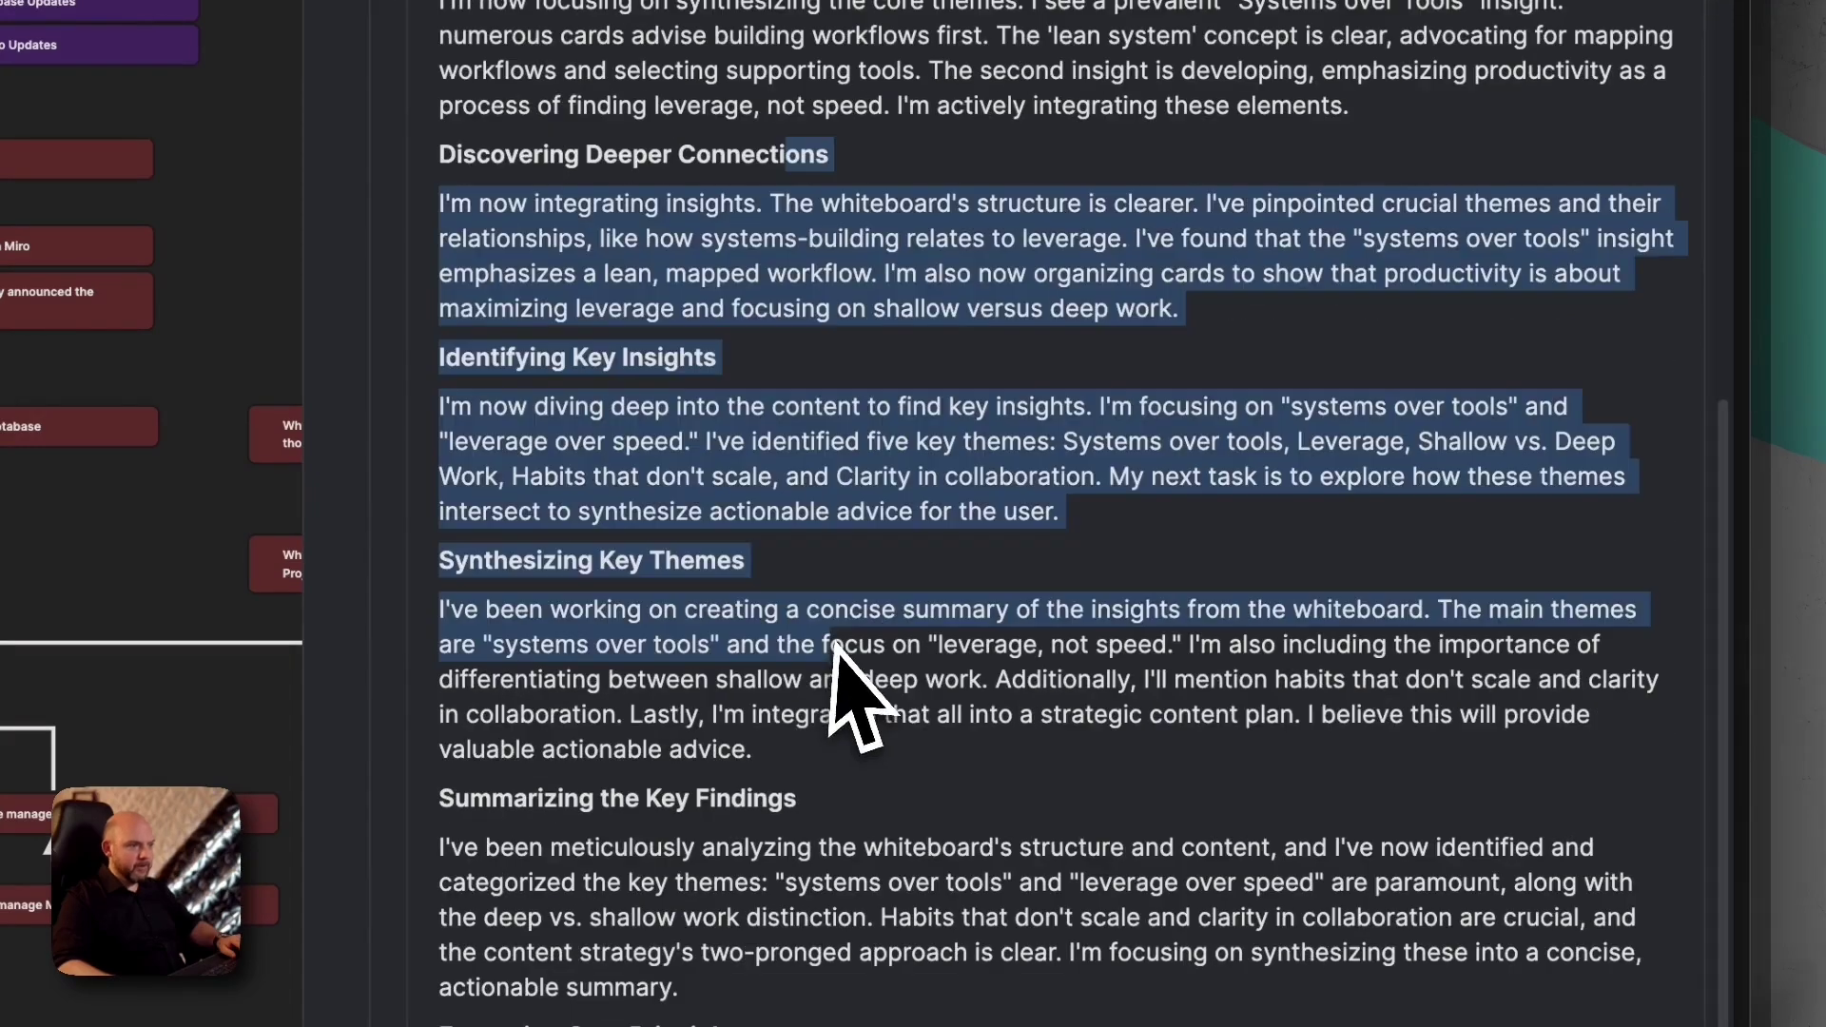
pyautogui.click(961, 827)
pyautogui.scroll(-3, 722, 513)
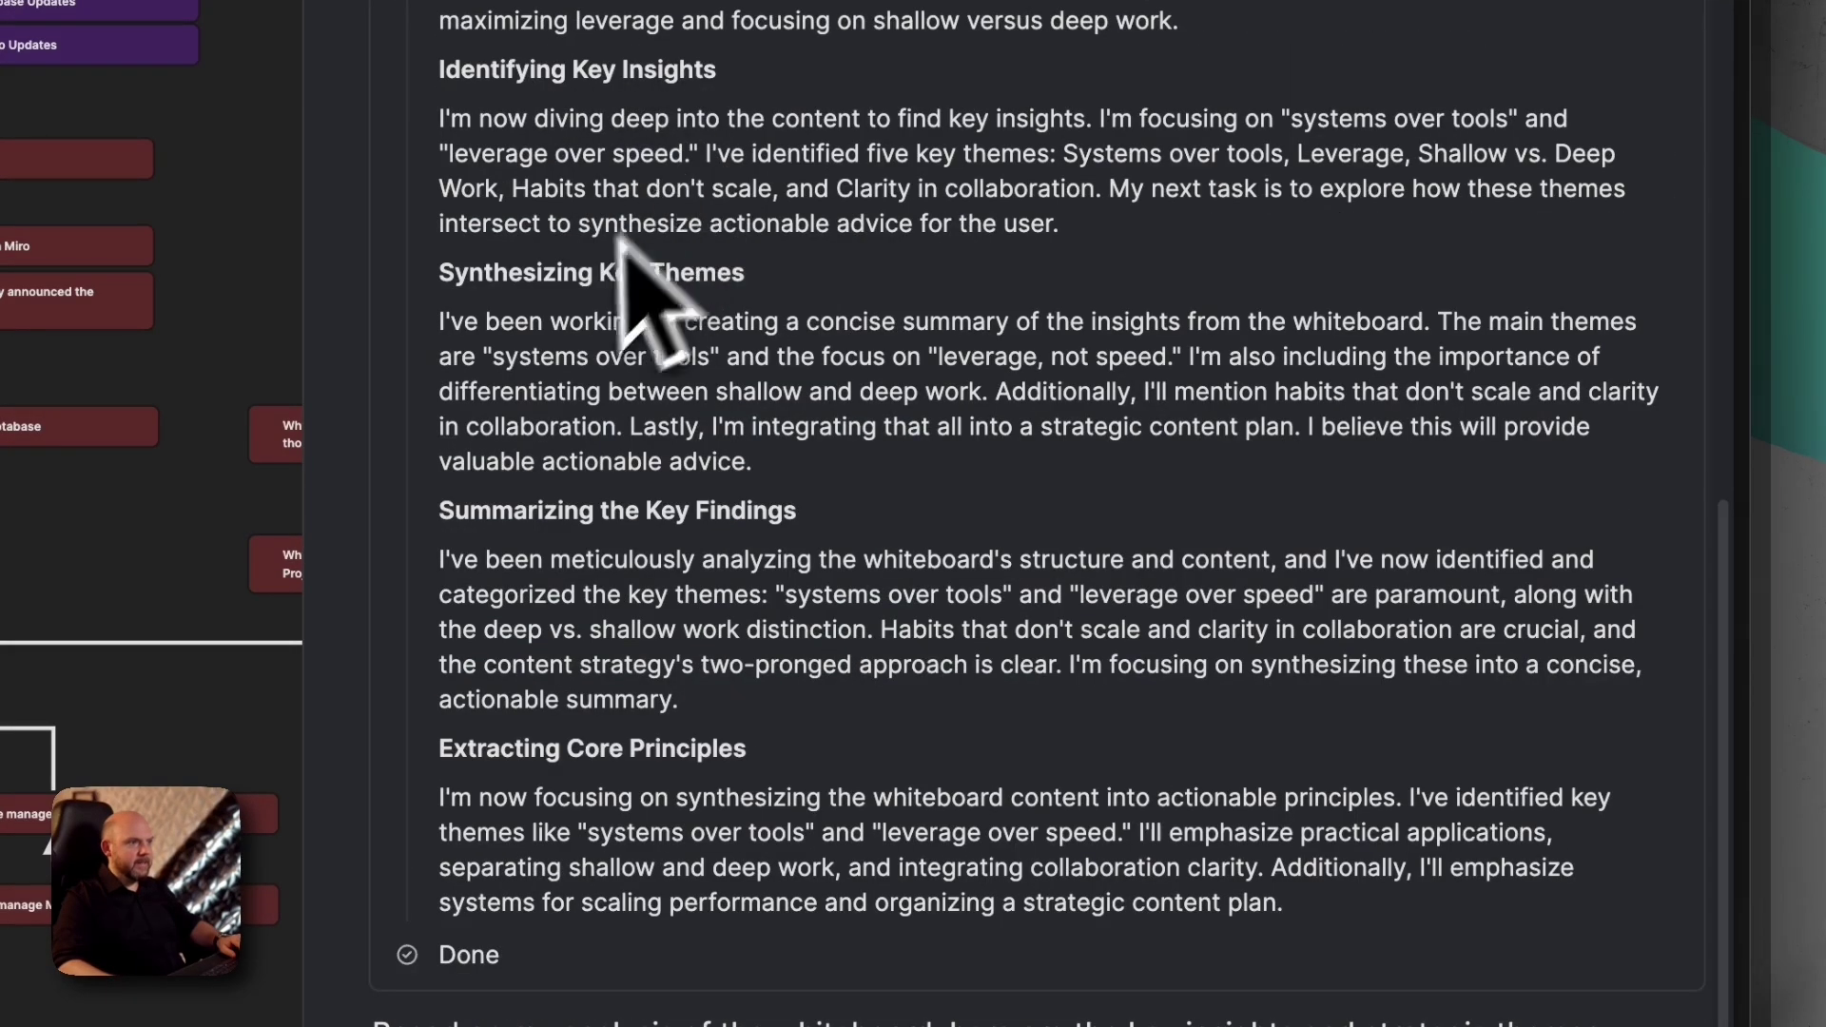
pyautogui.scroll(-1, 734, 864)
# - Scroll through Gemini's streaming answer down to the Deep vs. Shallow Work insight
pyautogui.scroll(-6, 1154, 652)
pyautogui.scroll(-1, 1162, 653)
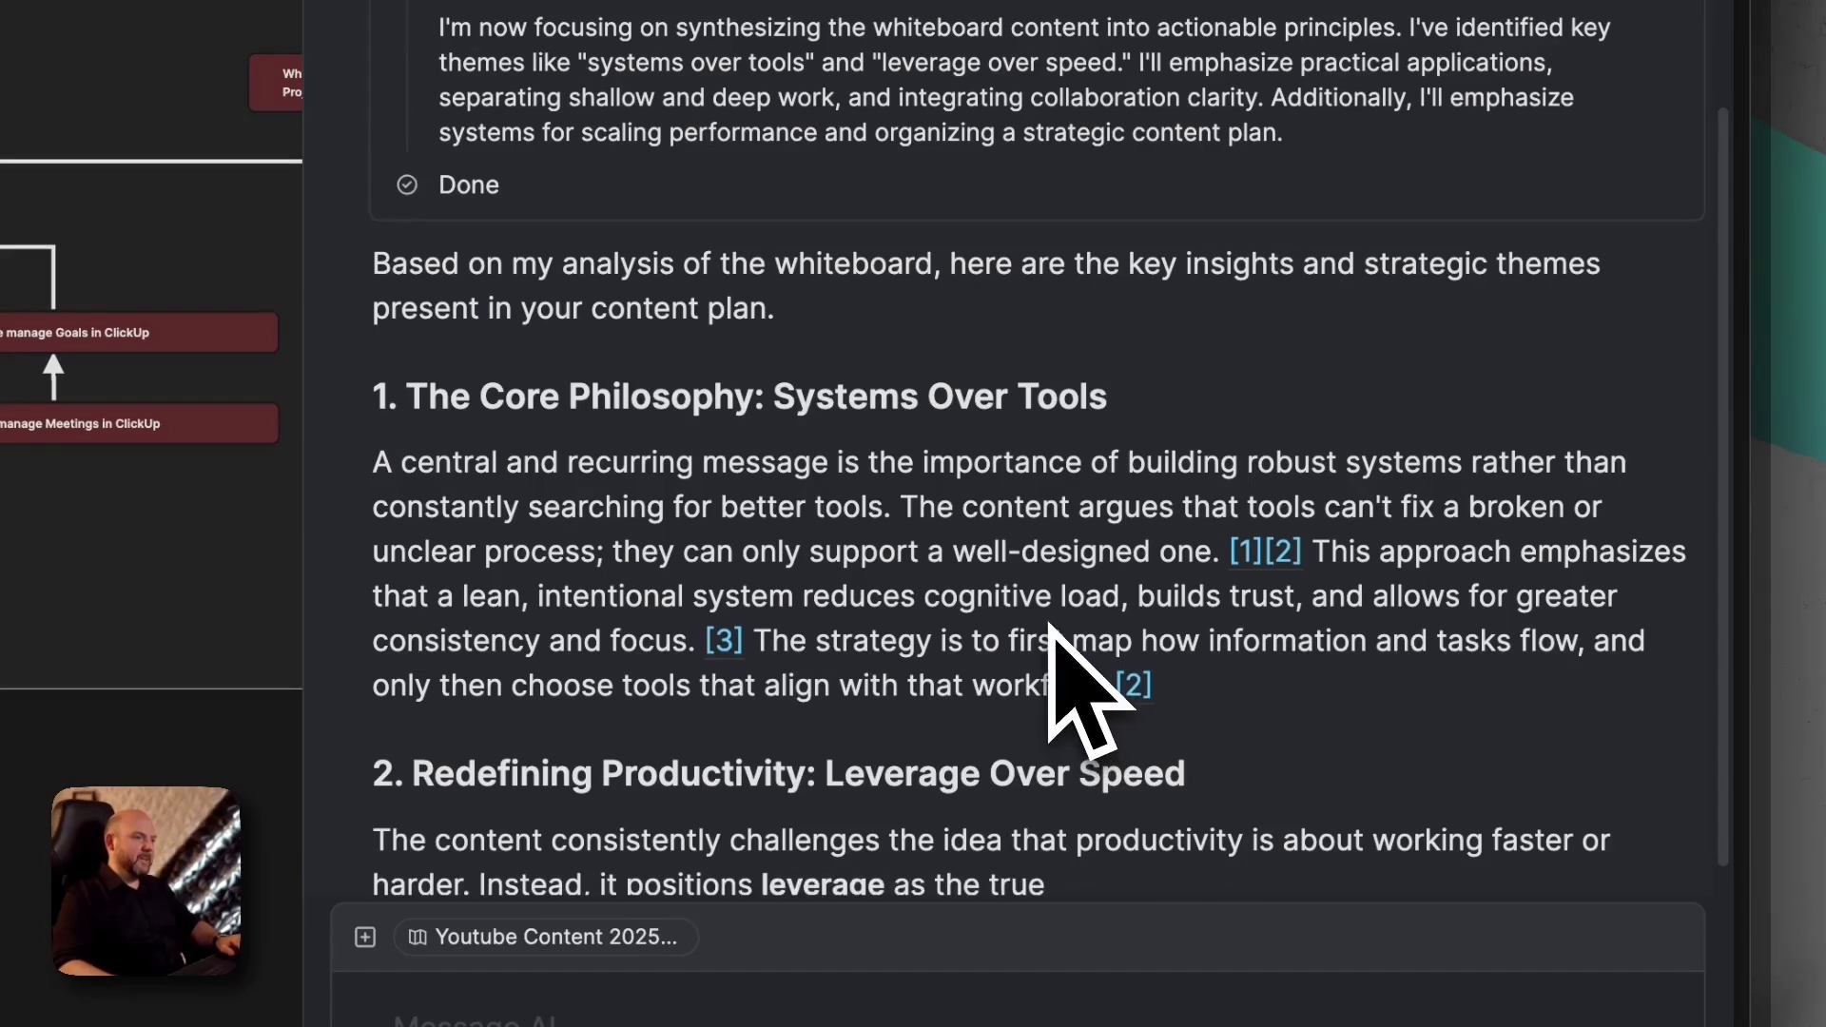
pyautogui.scroll(-2, 1008, 623)
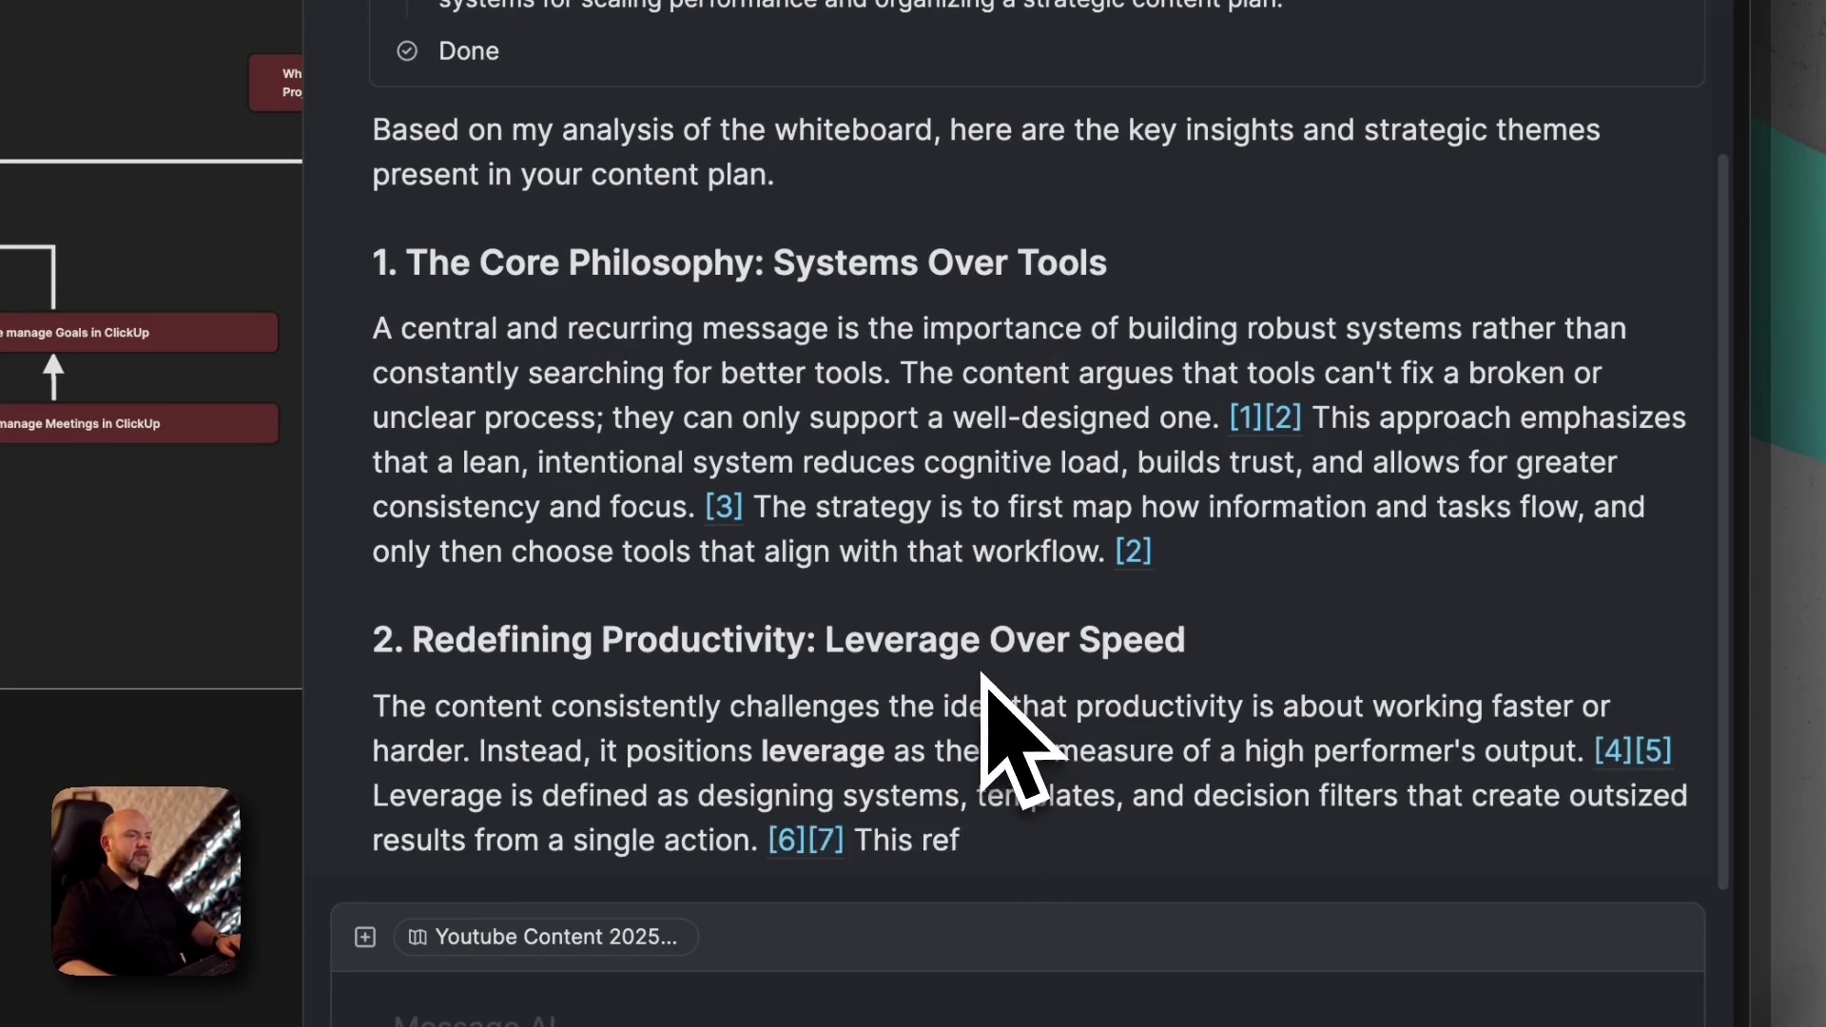
pyautogui.scroll(-2, 982, 666)
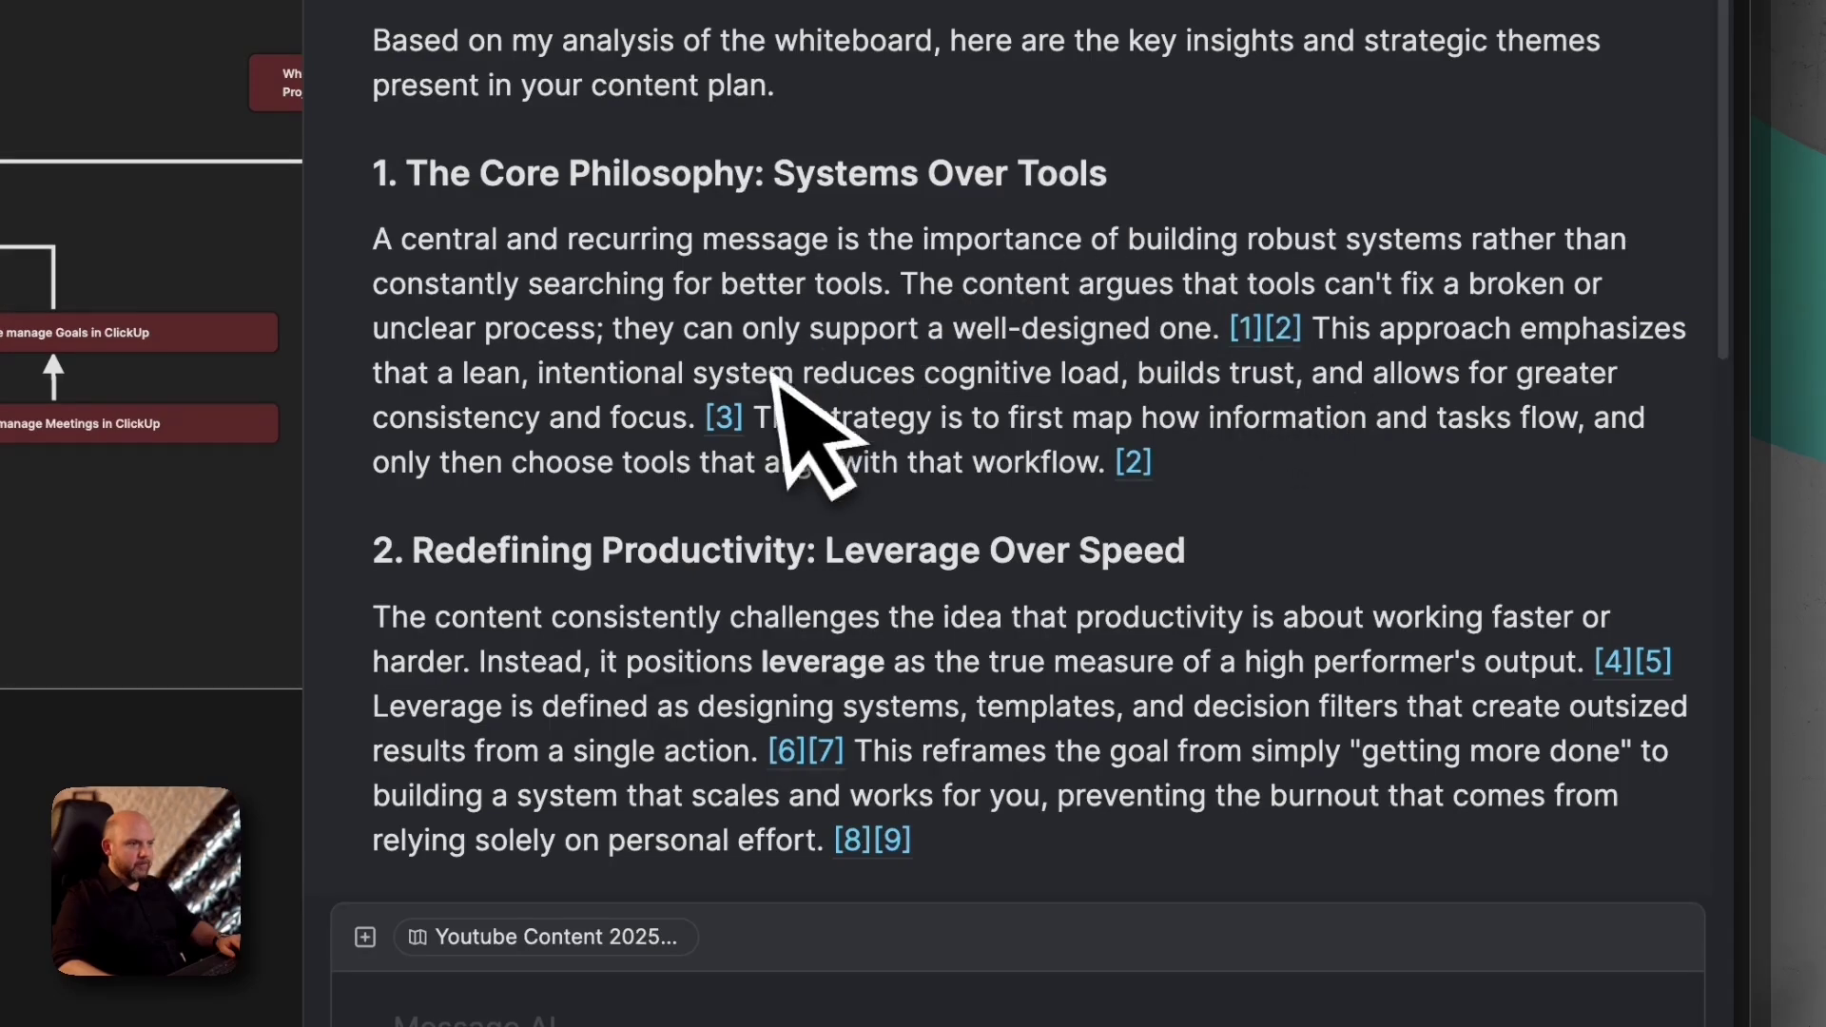
pyautogui.scroll(-5, 998, 523)
pyautogui.scroll(3, 1132, 571)
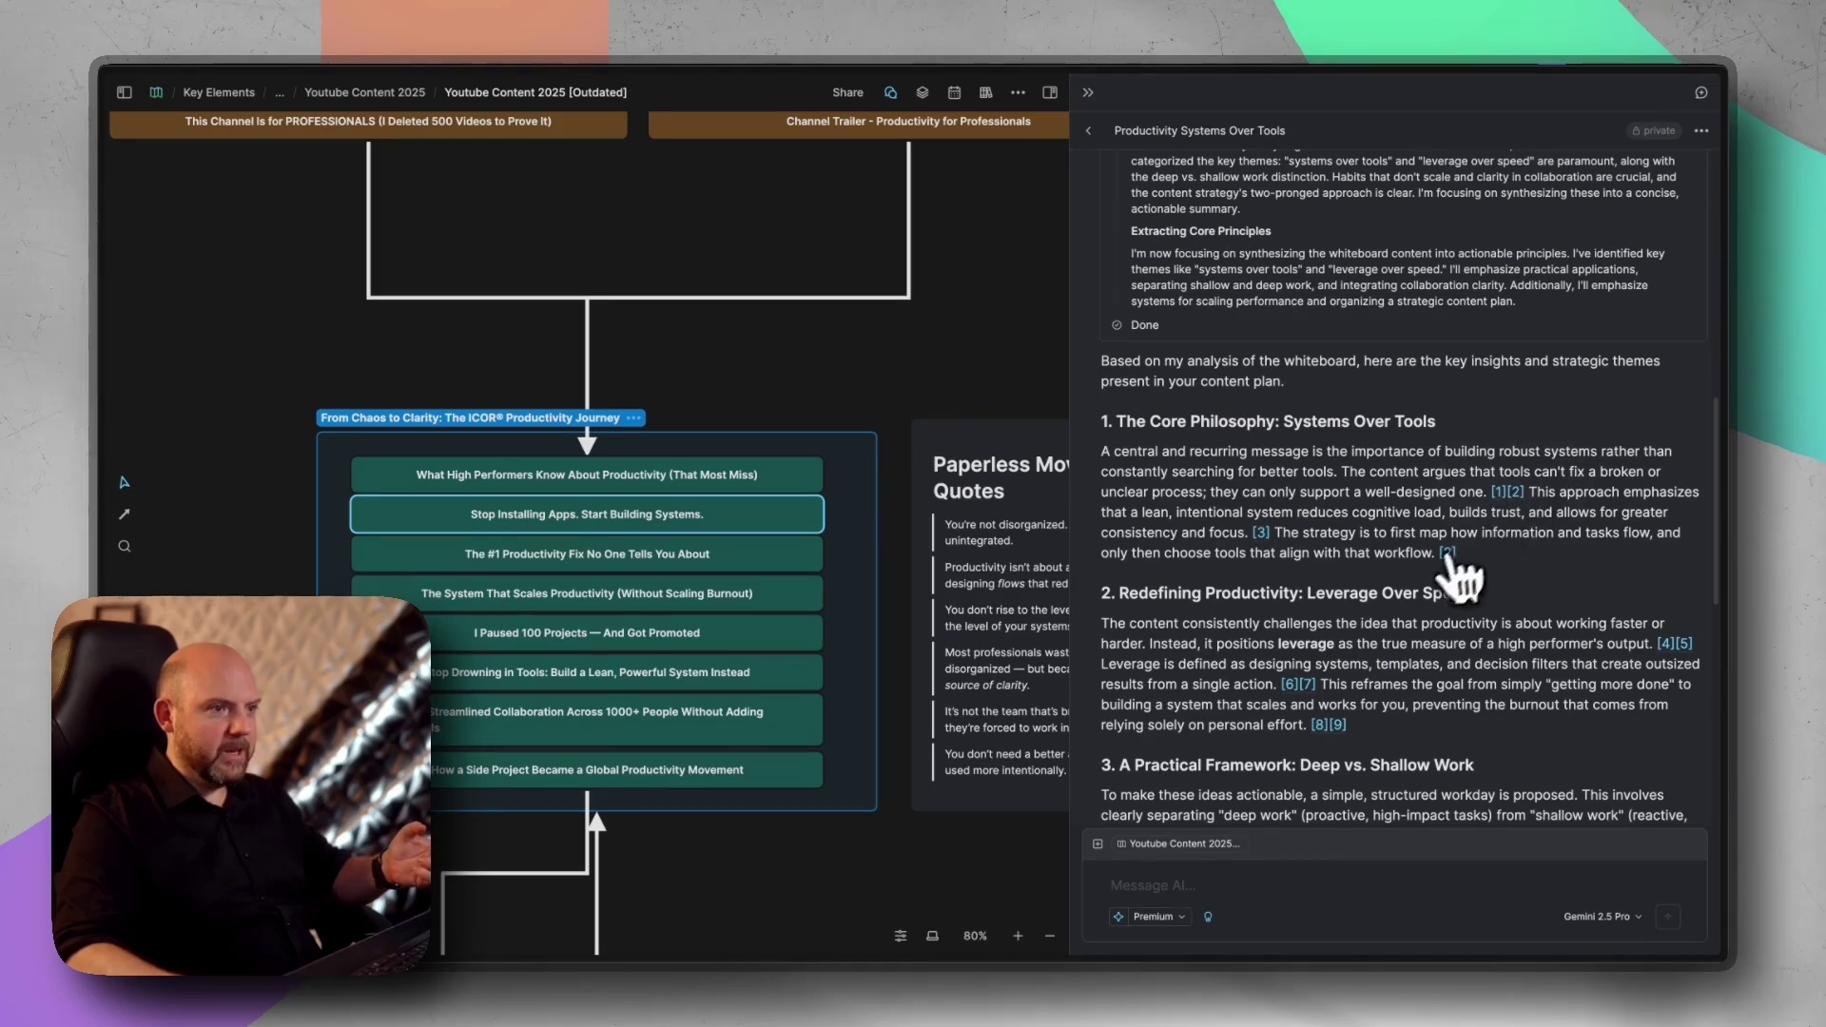
# - Jump to the whiteboard cards cited by references [6][7], [20], [21] and [19]
pyautogui.click(1305, 685)
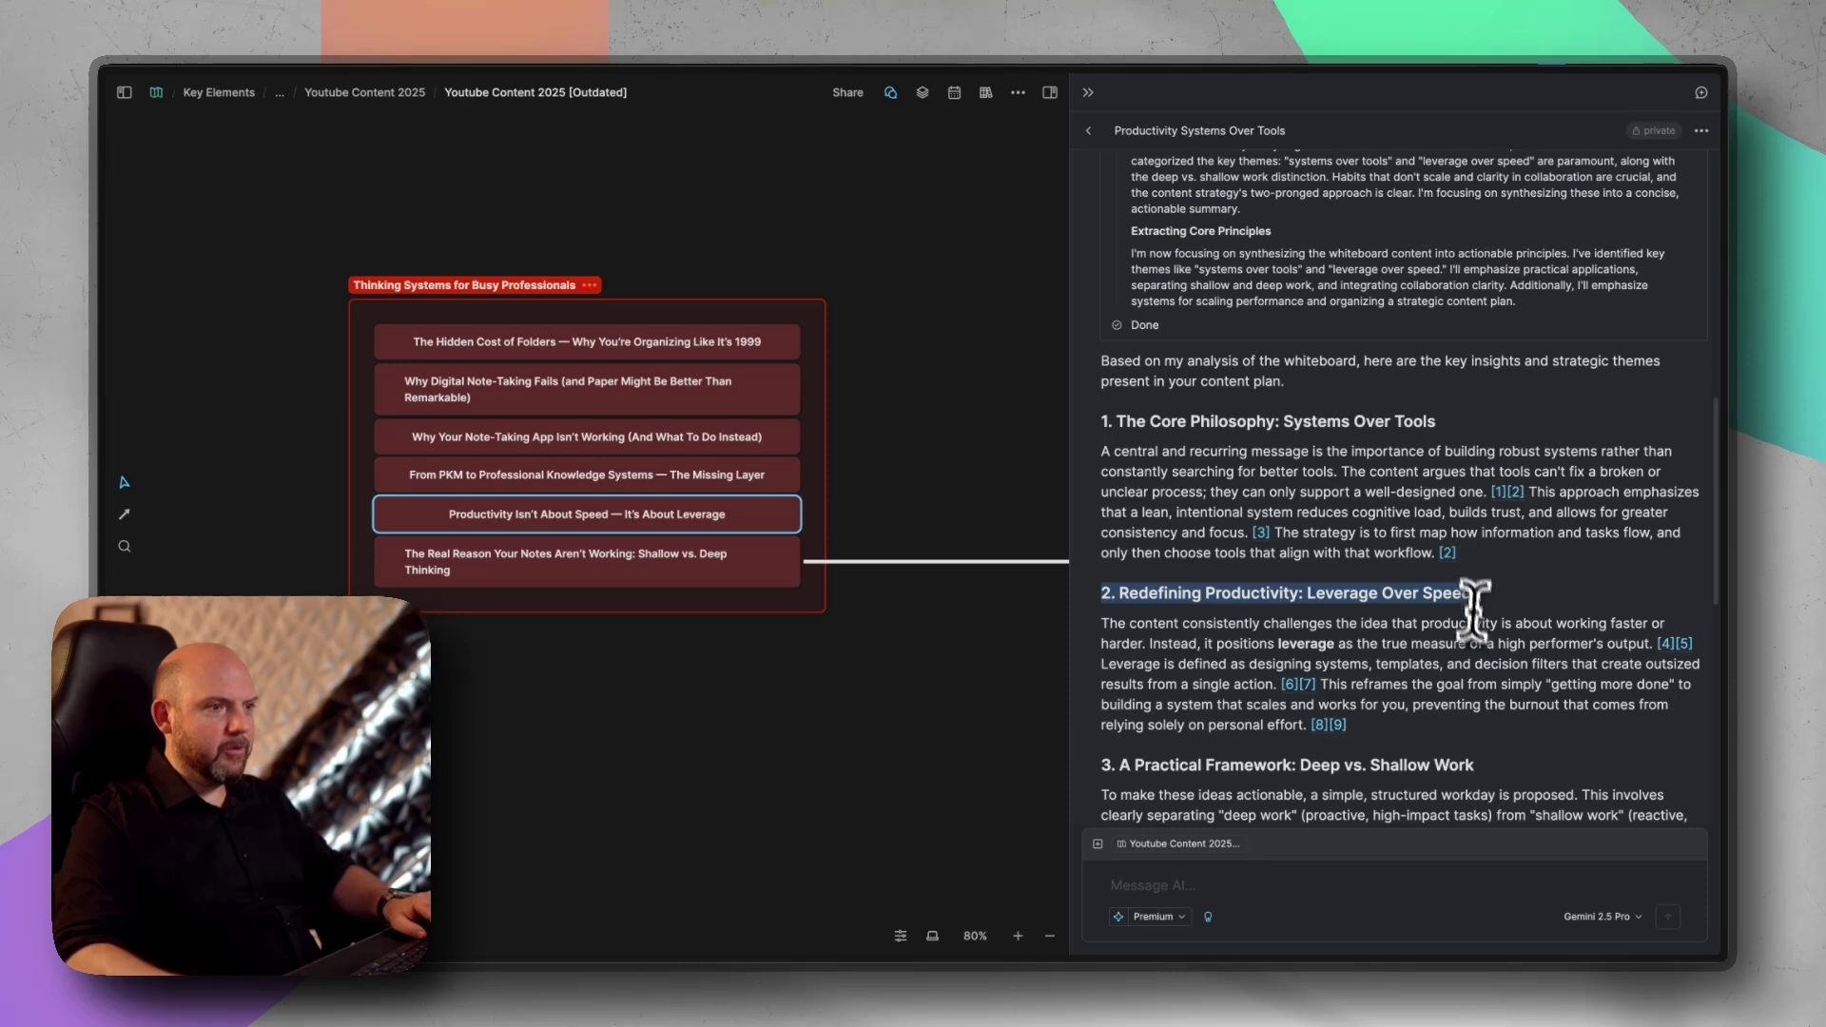
pyautogui.scroll(-5, 1478, 618)
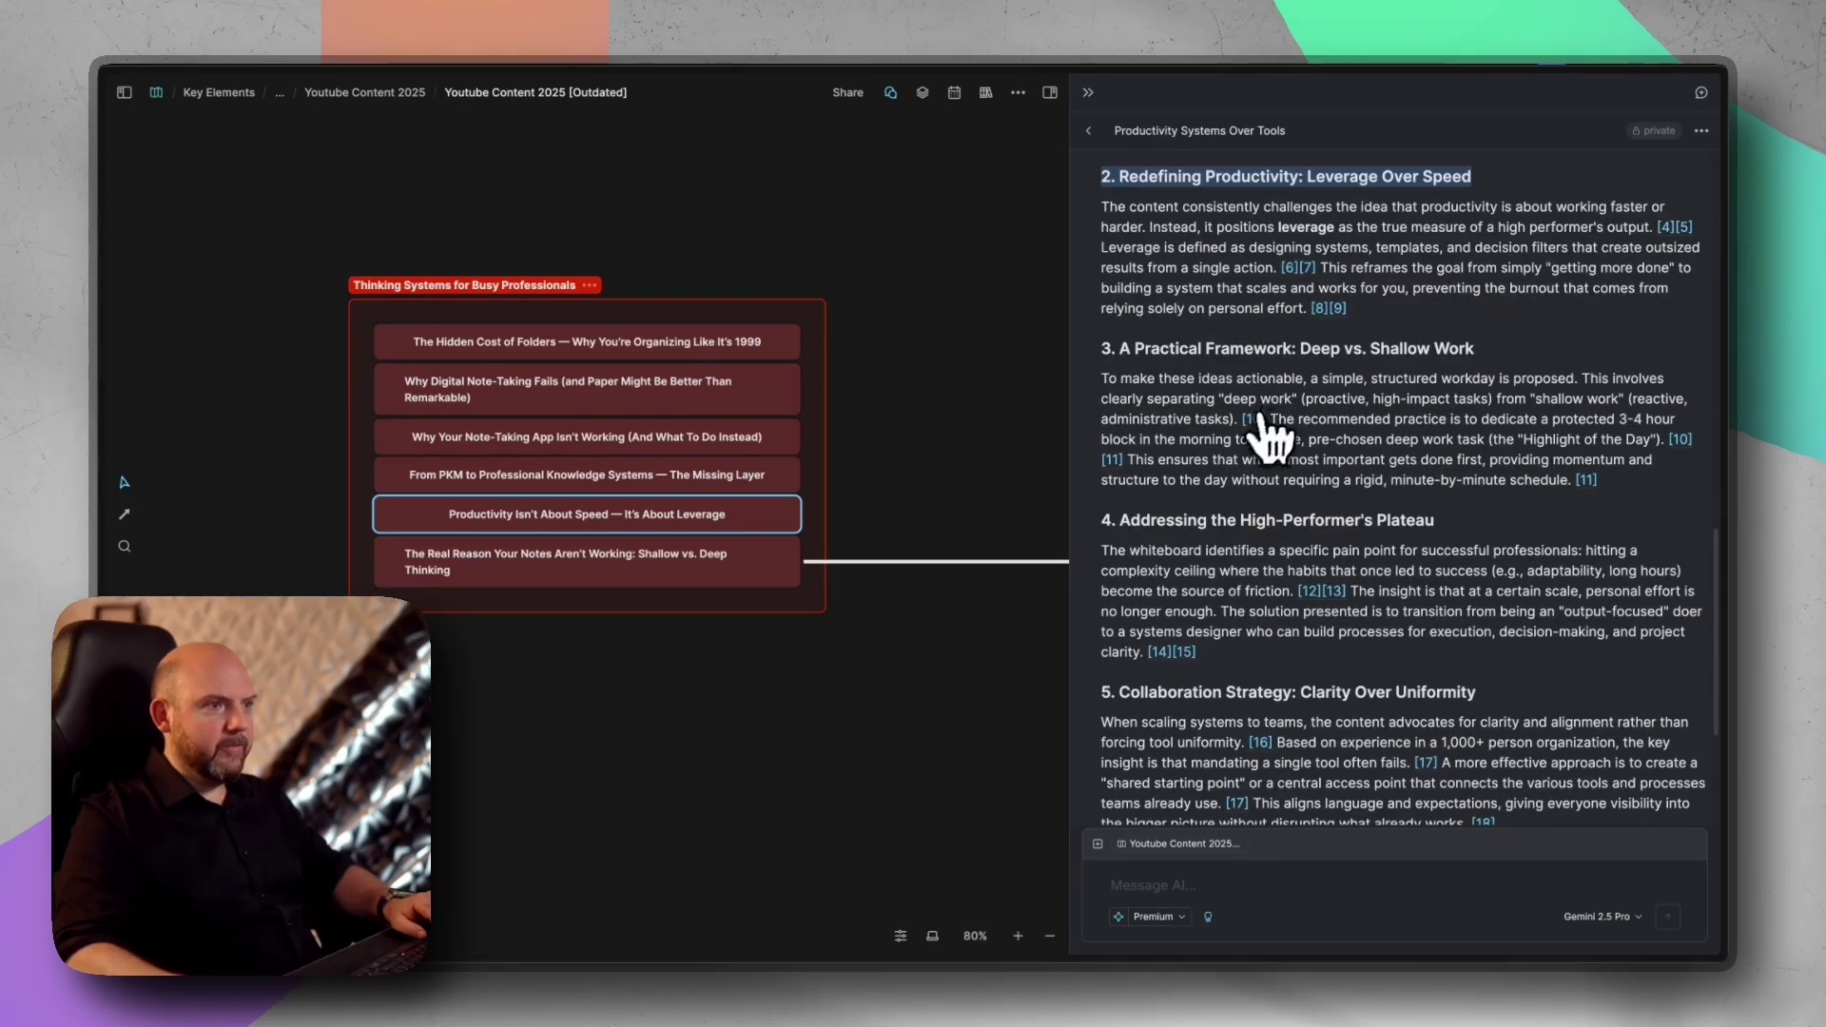
pyautogui.click(1252, 420)
pyautogui.scroll(-3, 1265, 433)
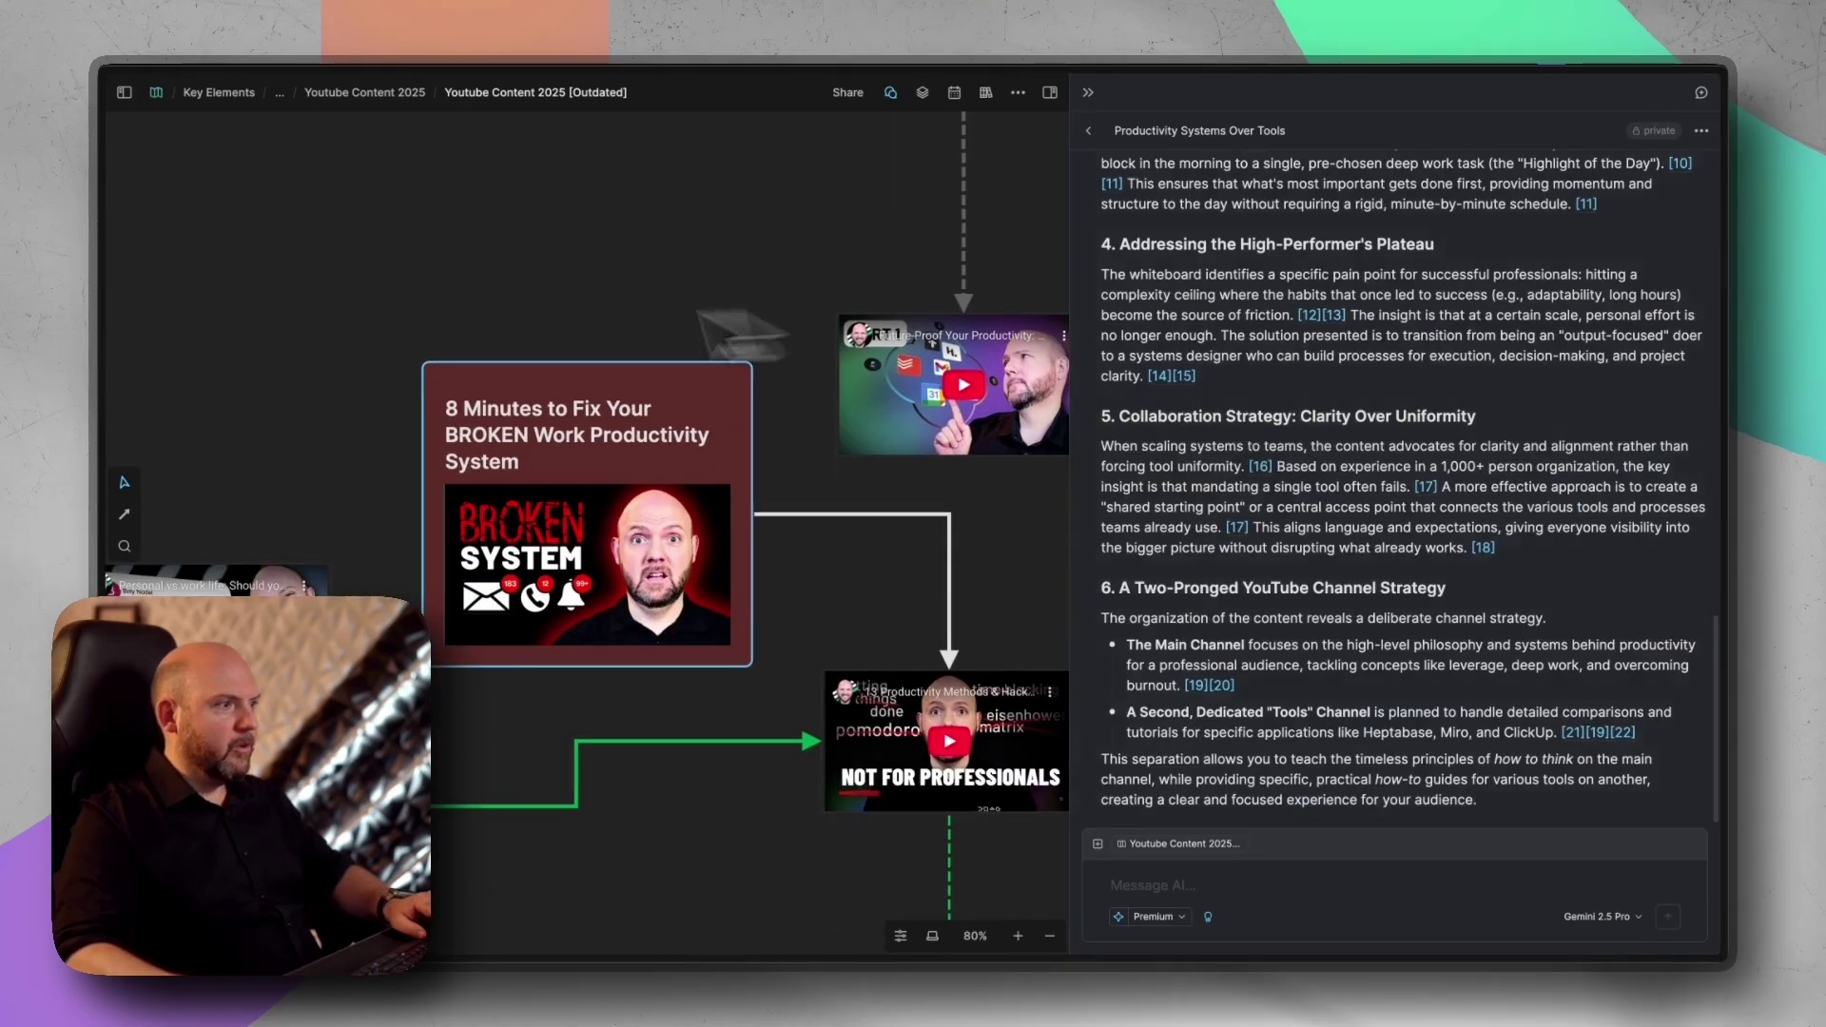
pyautogui.click(1221, 685)
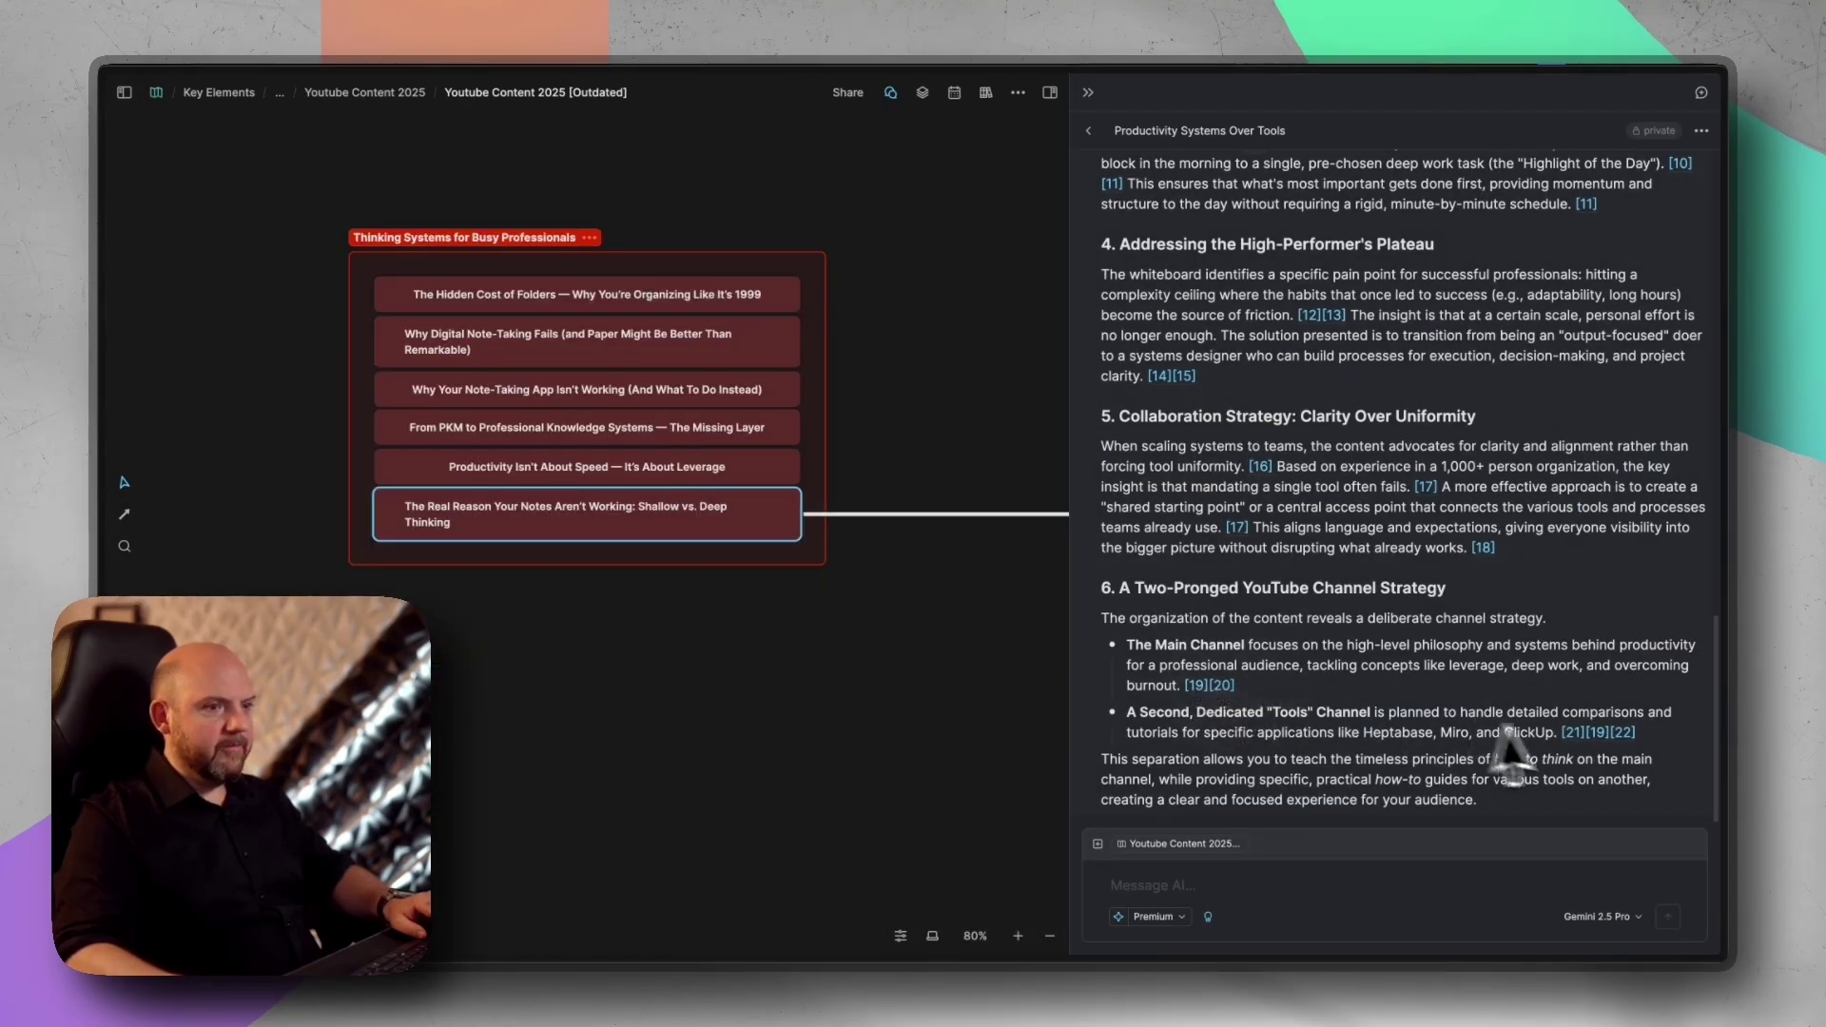
pyautogui.click(1573, 732)
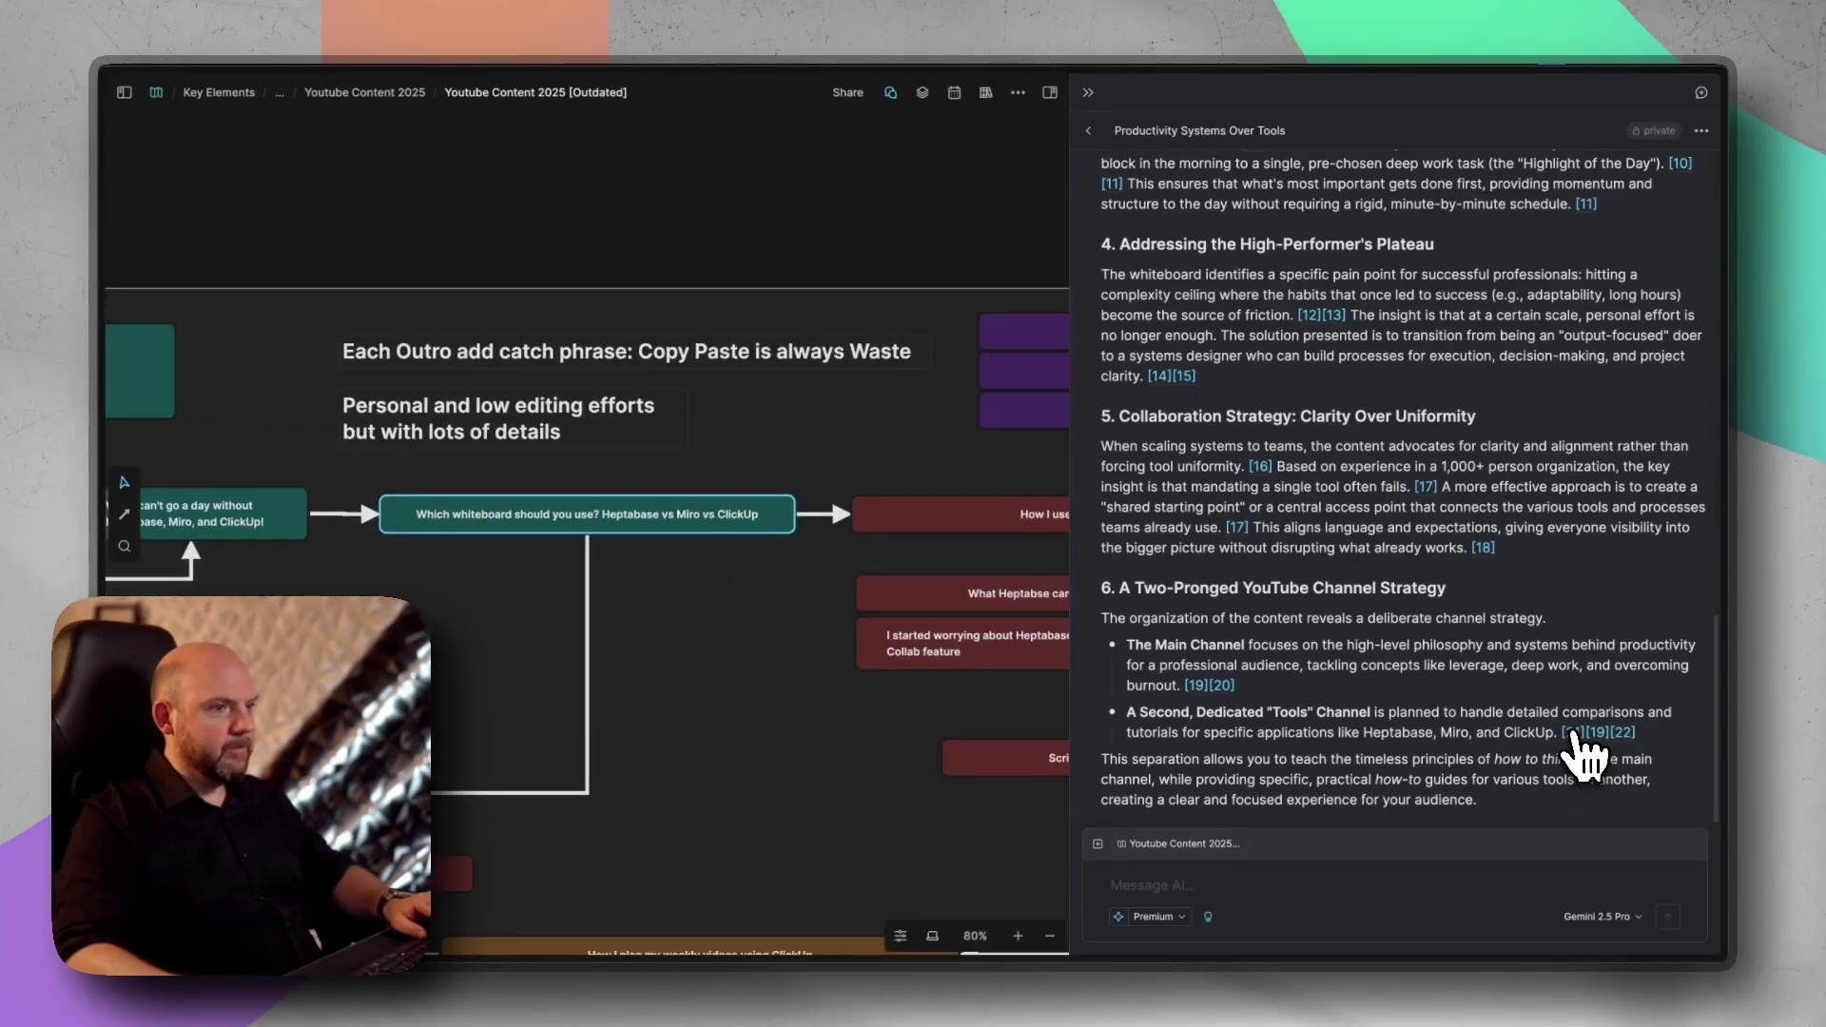
pyautogui.click(1597, 732)
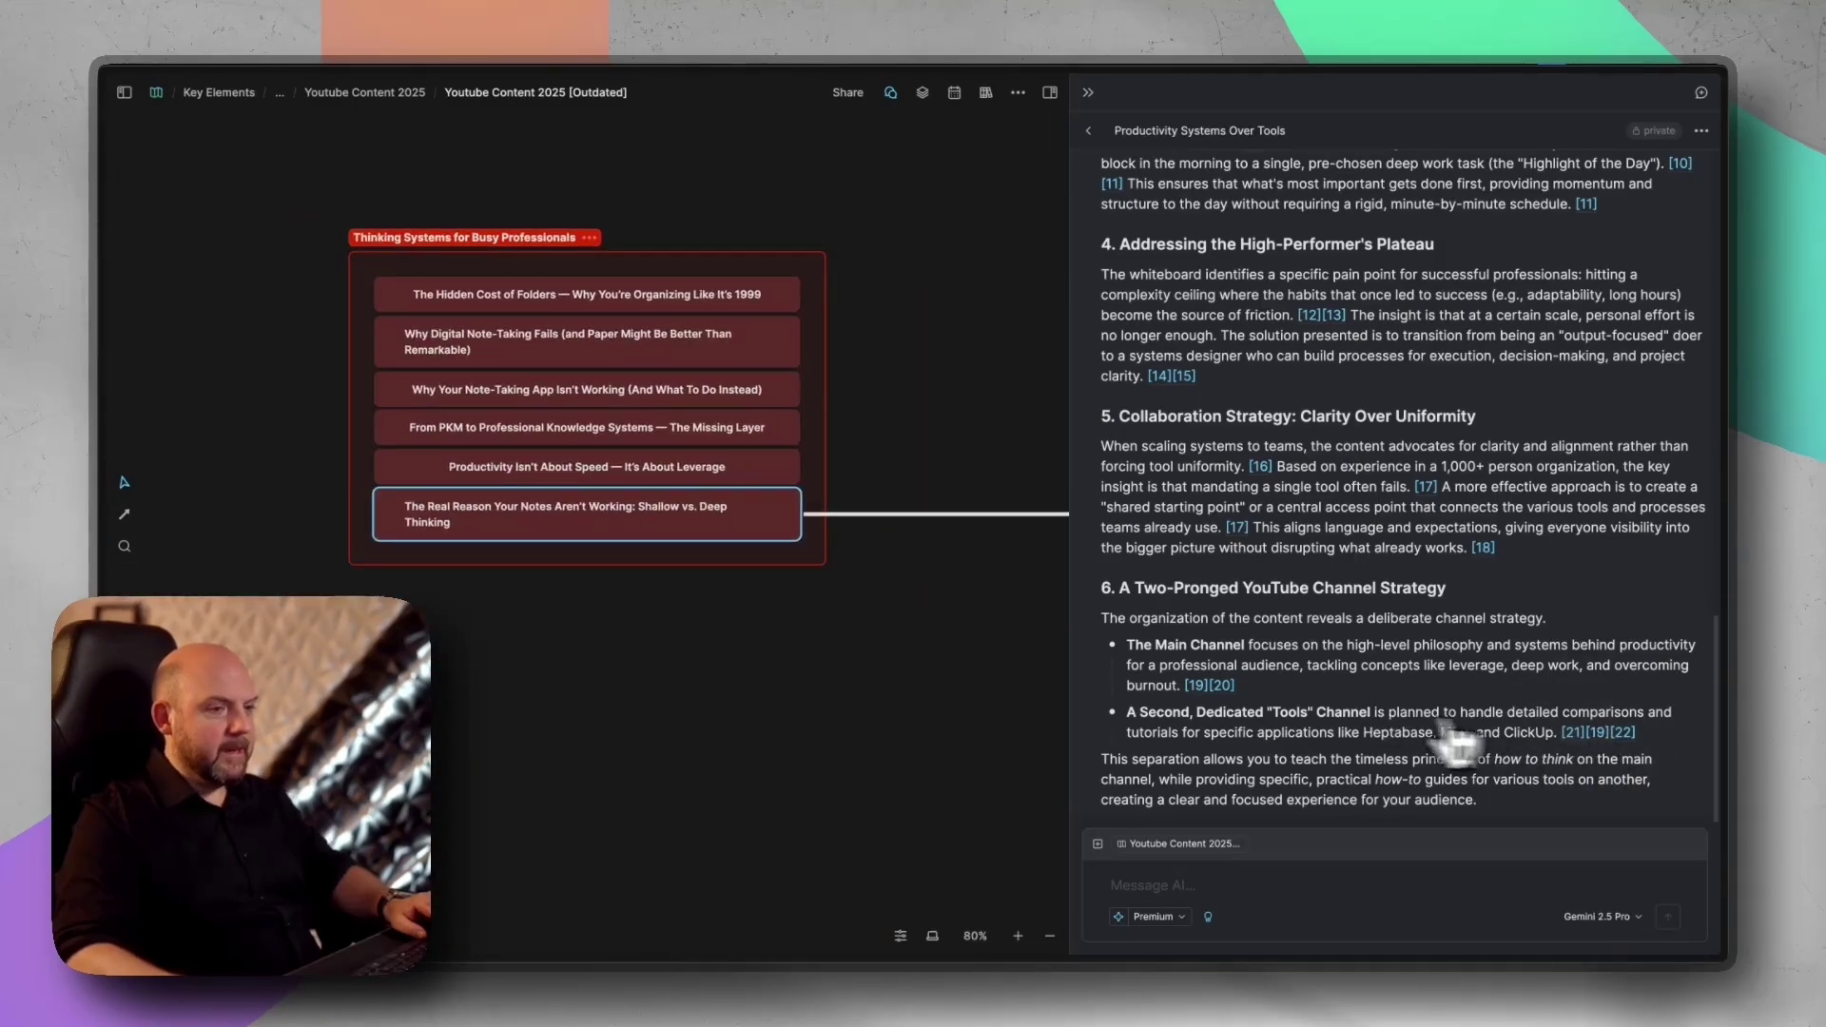
pyautogui.scroll(10, 1325, 733)
pyautogui.scroll(-10, 1345, 713)
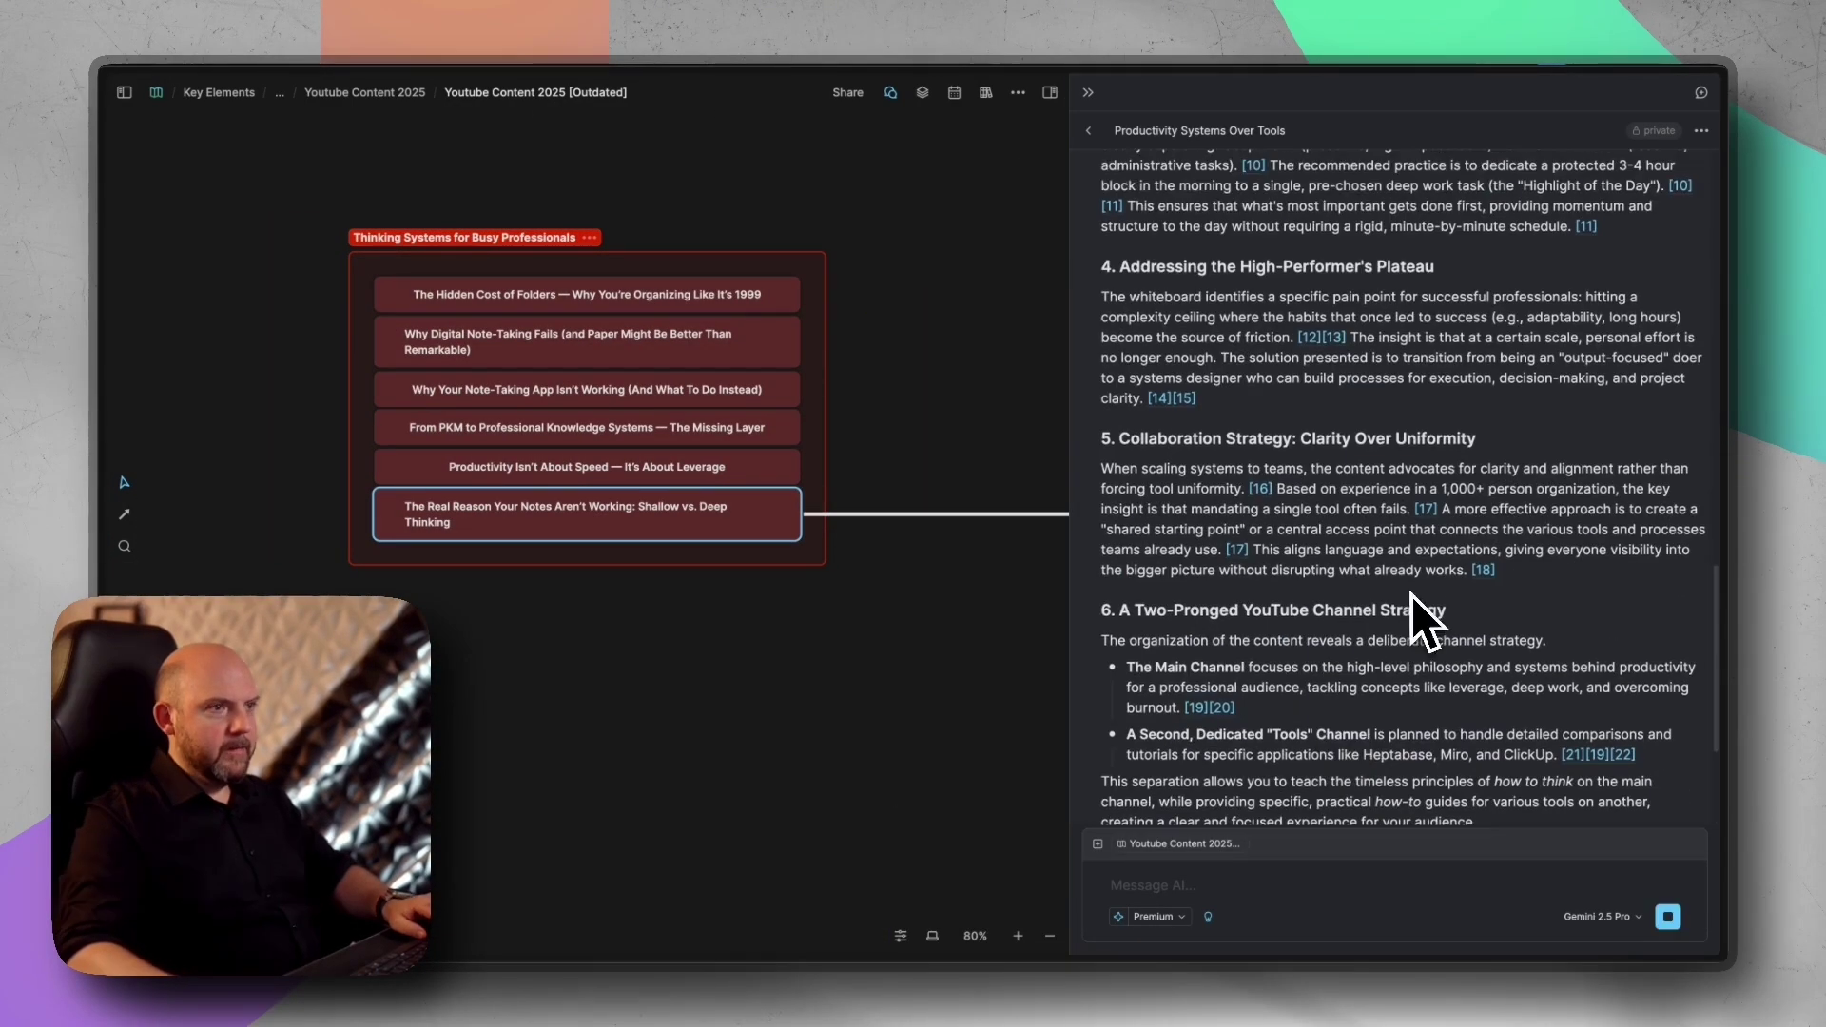
pyautogui.scroll(-5, 1441, 693)
pyautogui.scroll(15, 1436, 672)
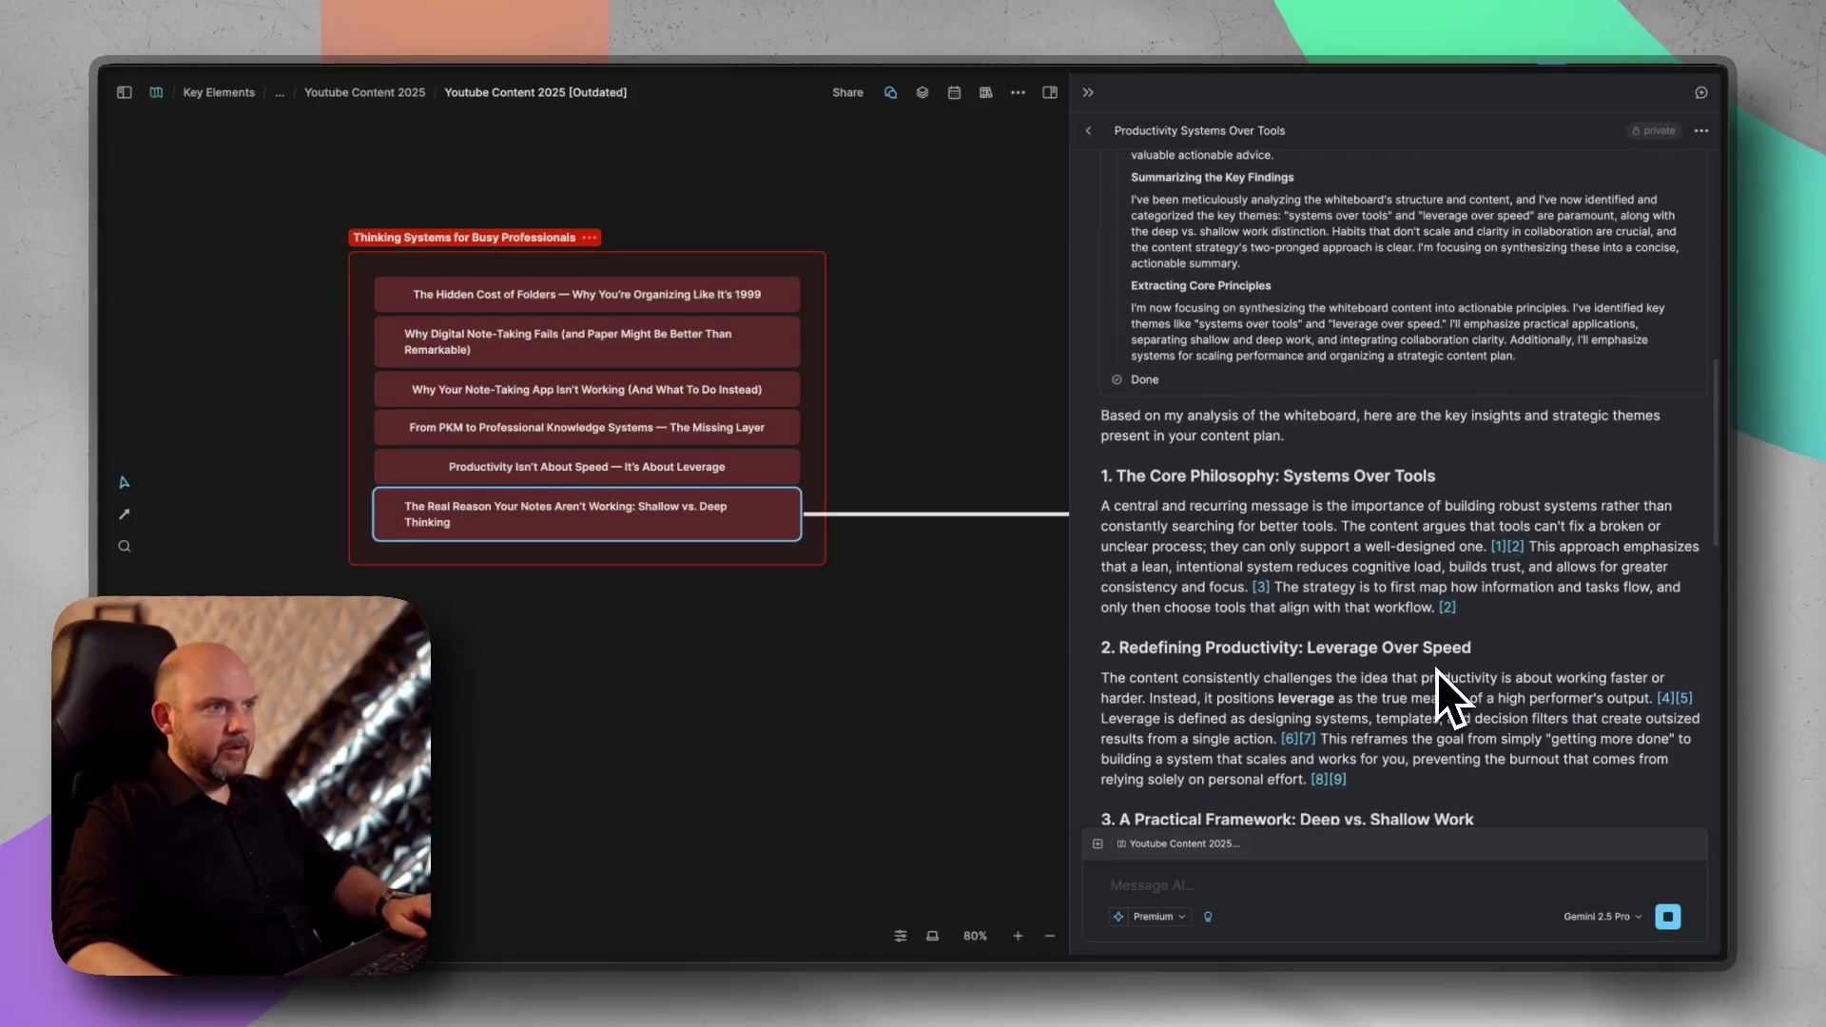
# - Try the chat's Rename and Change source options, leaving title and source unchanged
pyautogui.click(1701, 130)
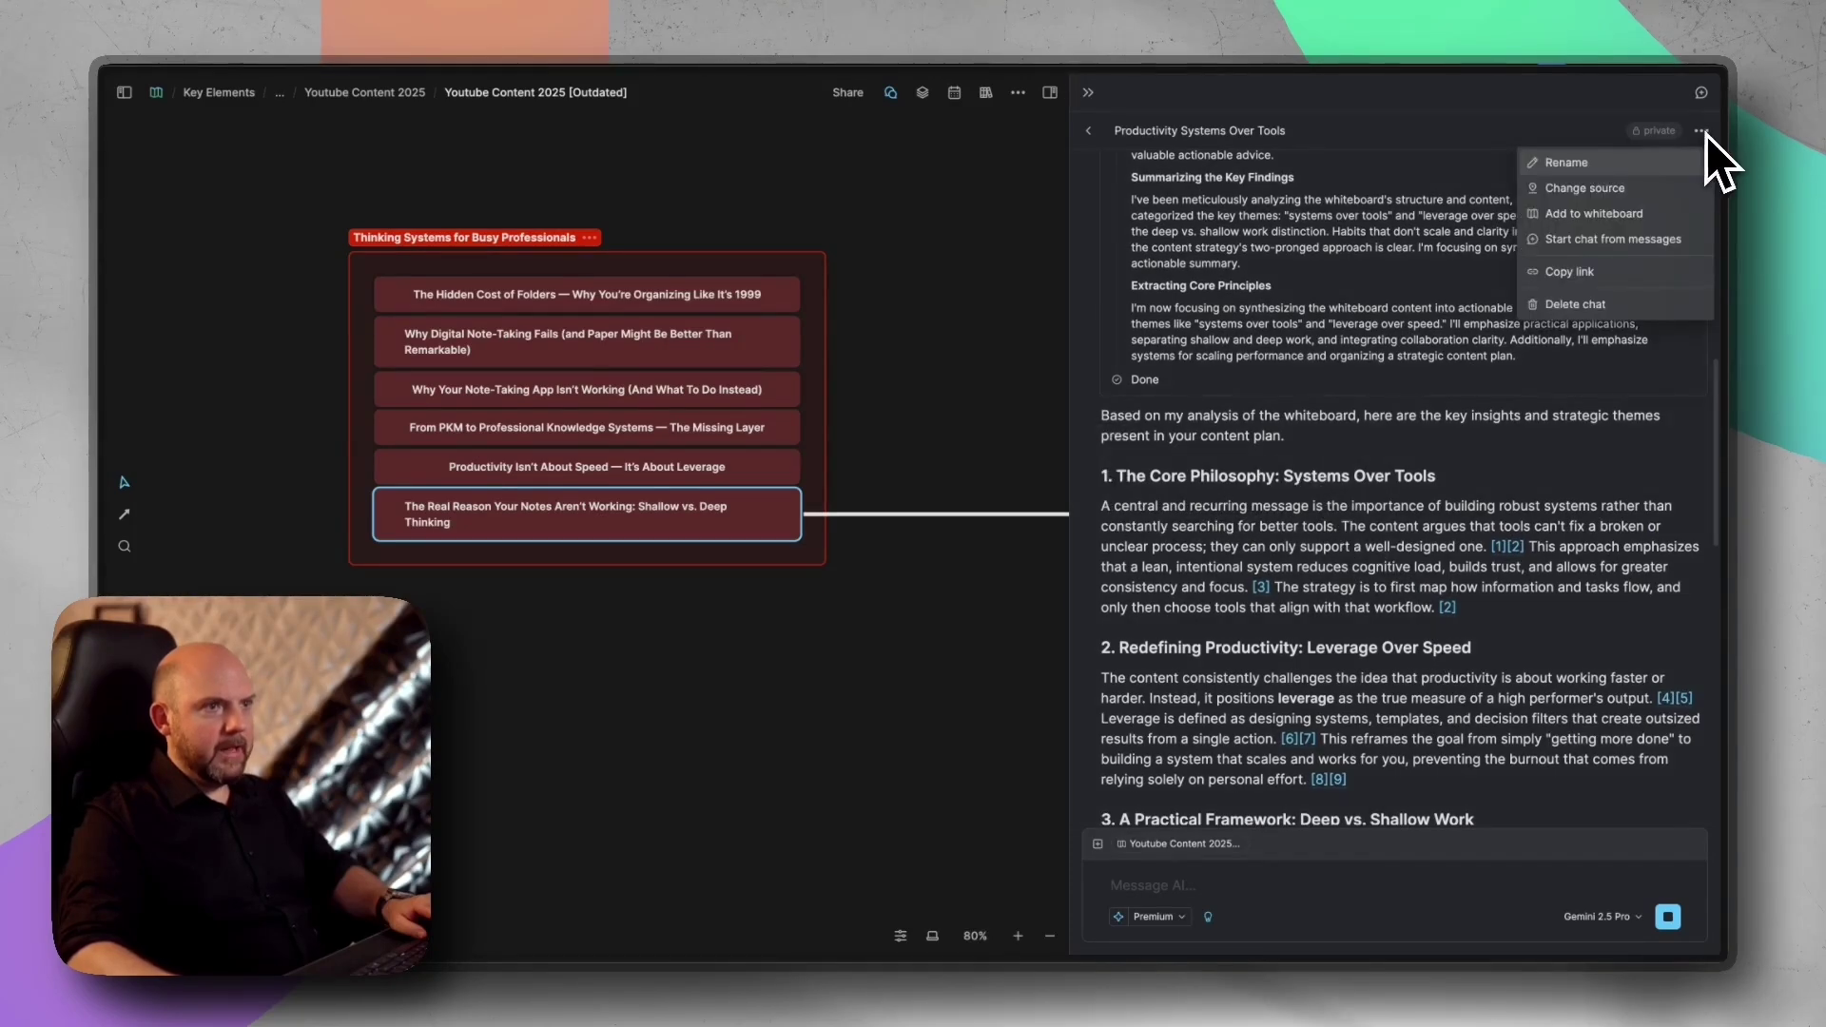
pyautogui.click(1578, 157)
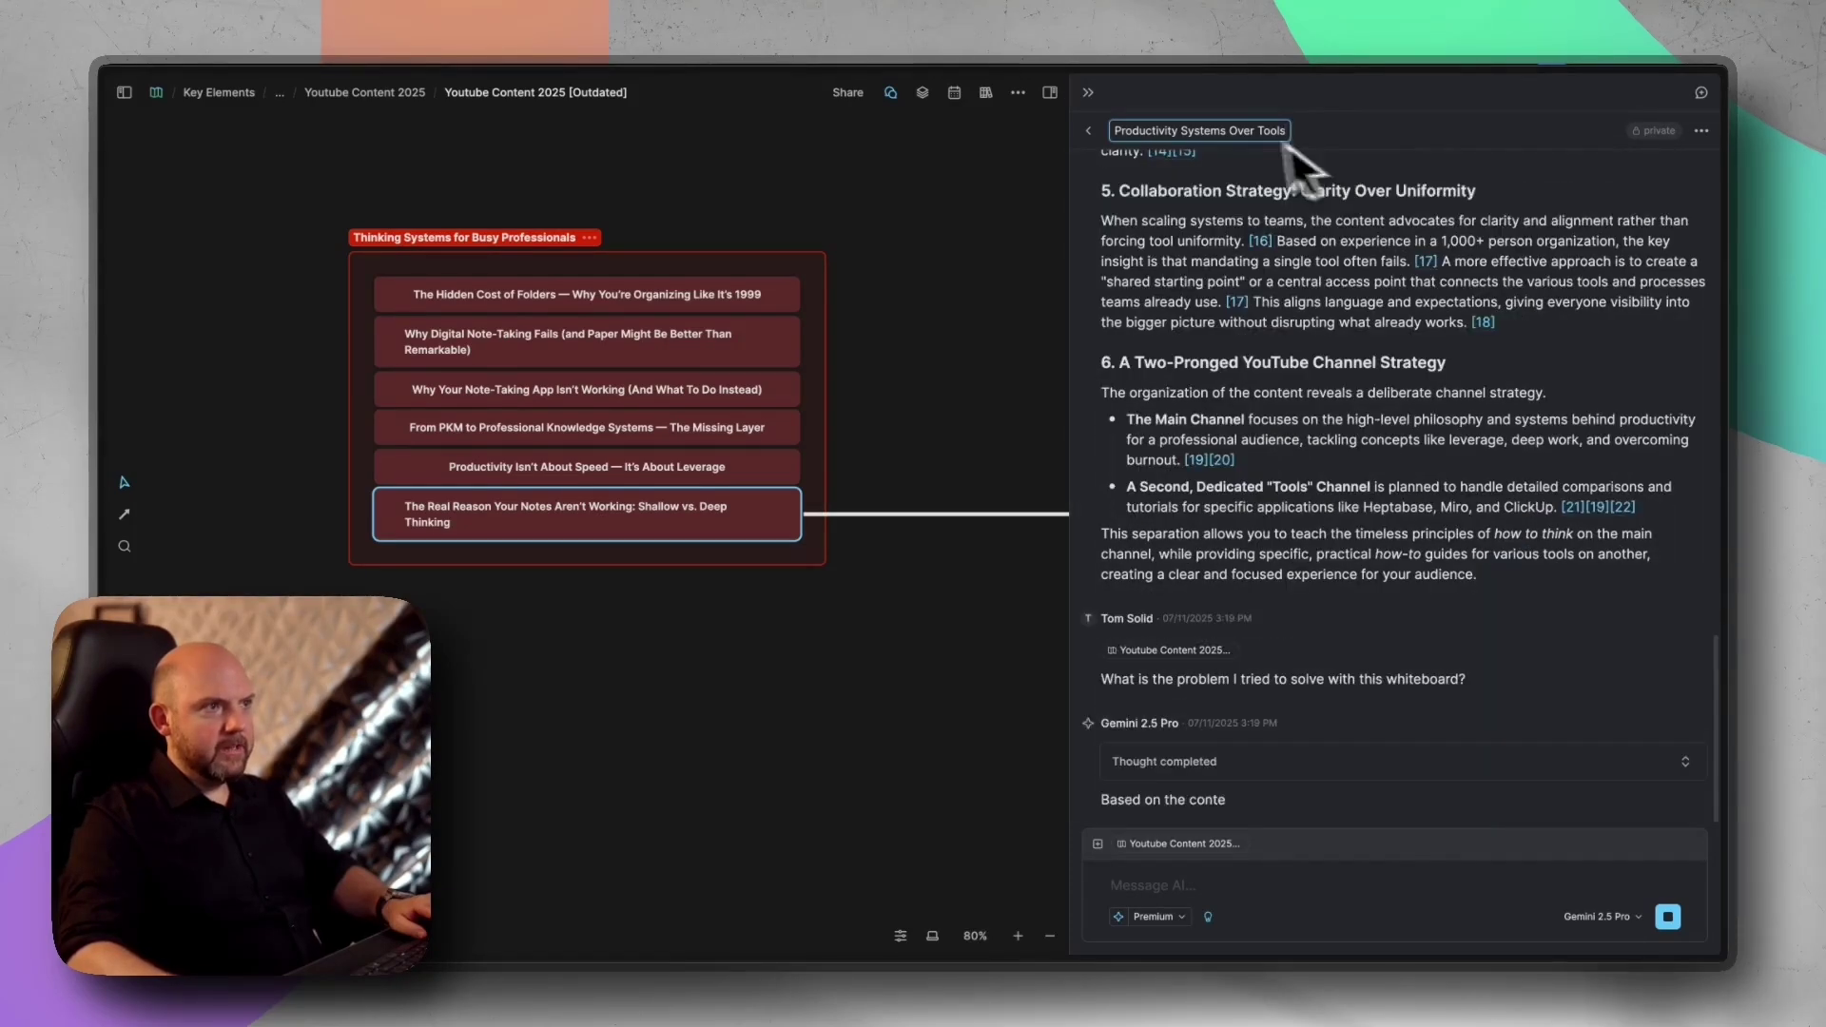
pyautogui.click(1324, 249)
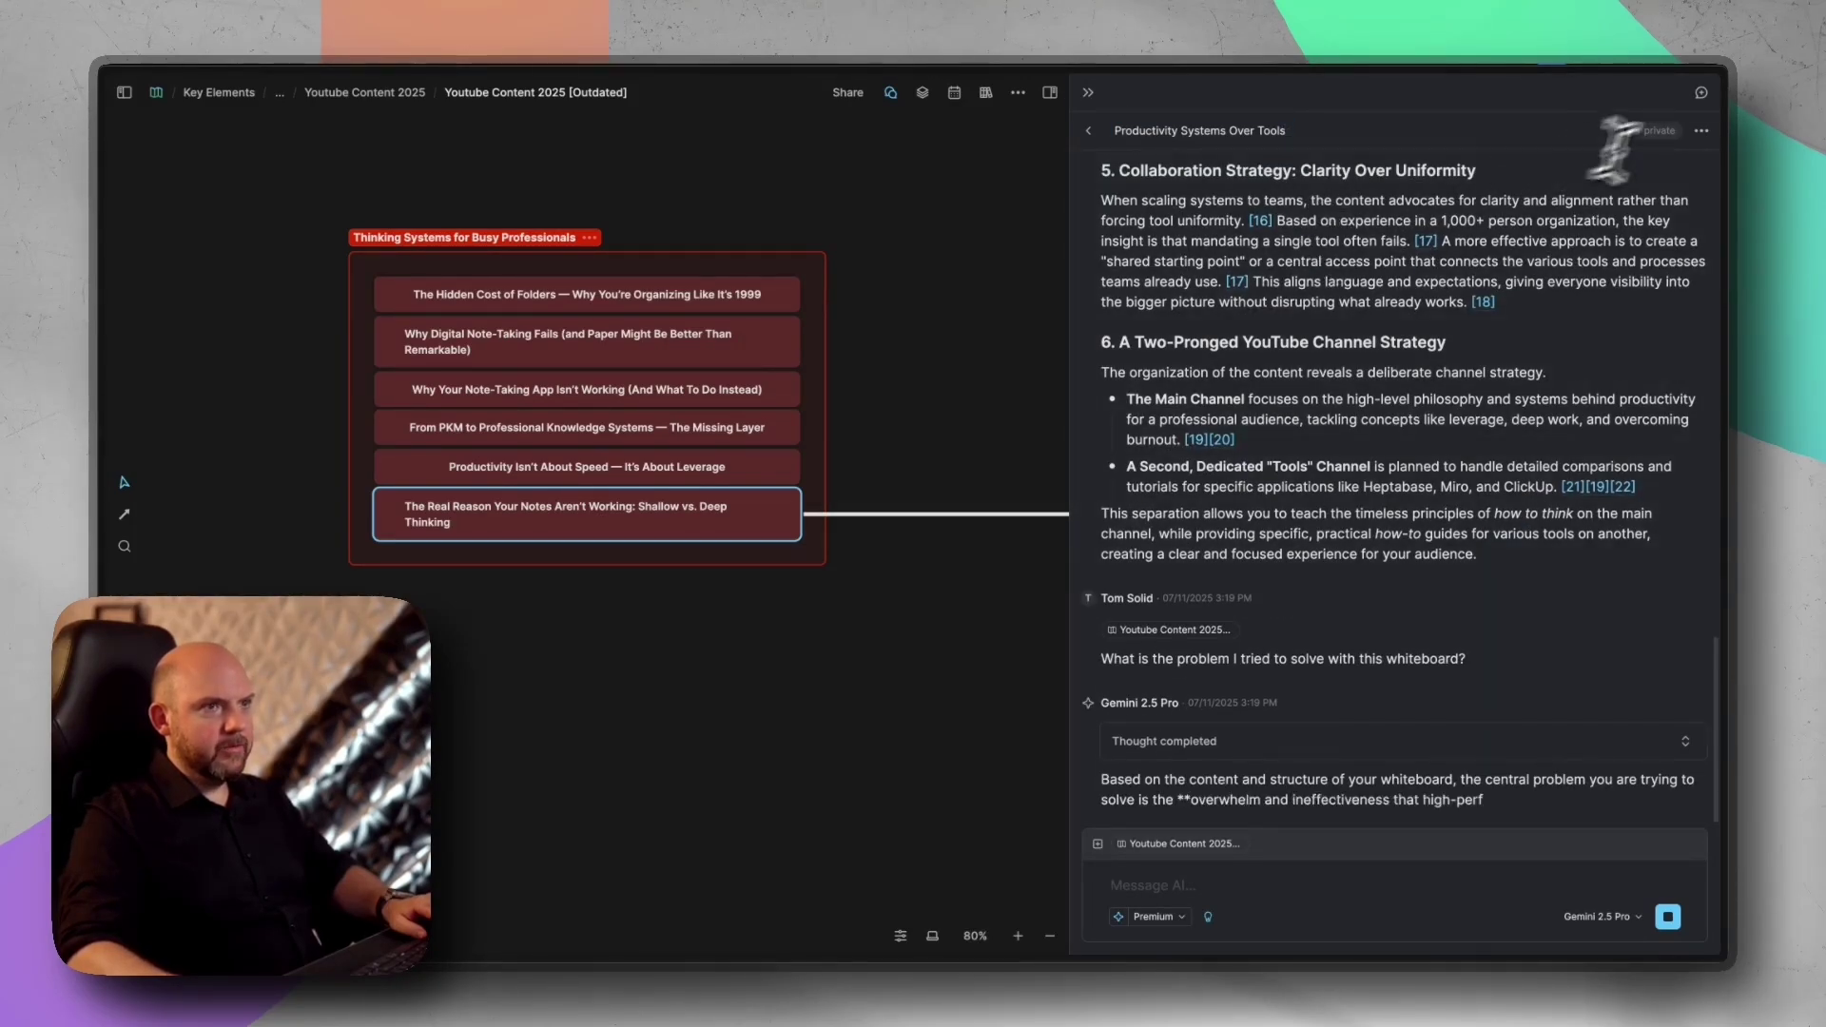
pyautogui.click(1701, 130)
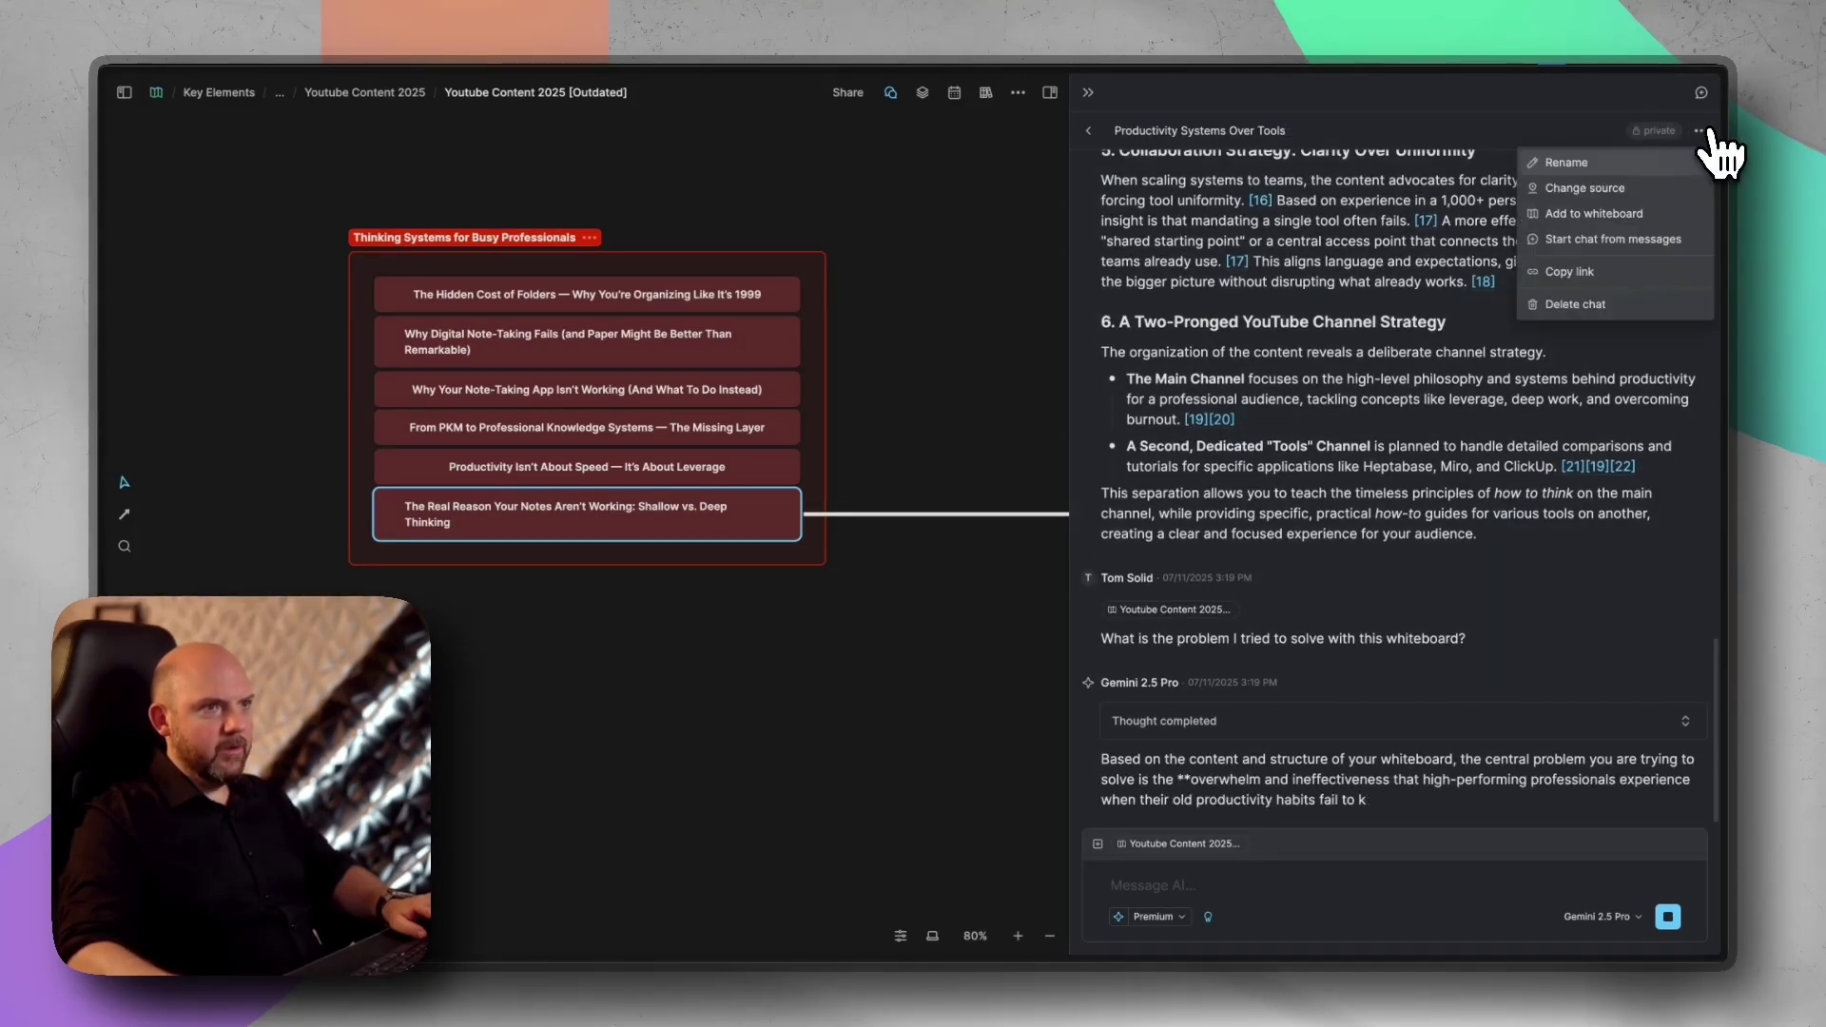
pyautogui.click(1638, 190)
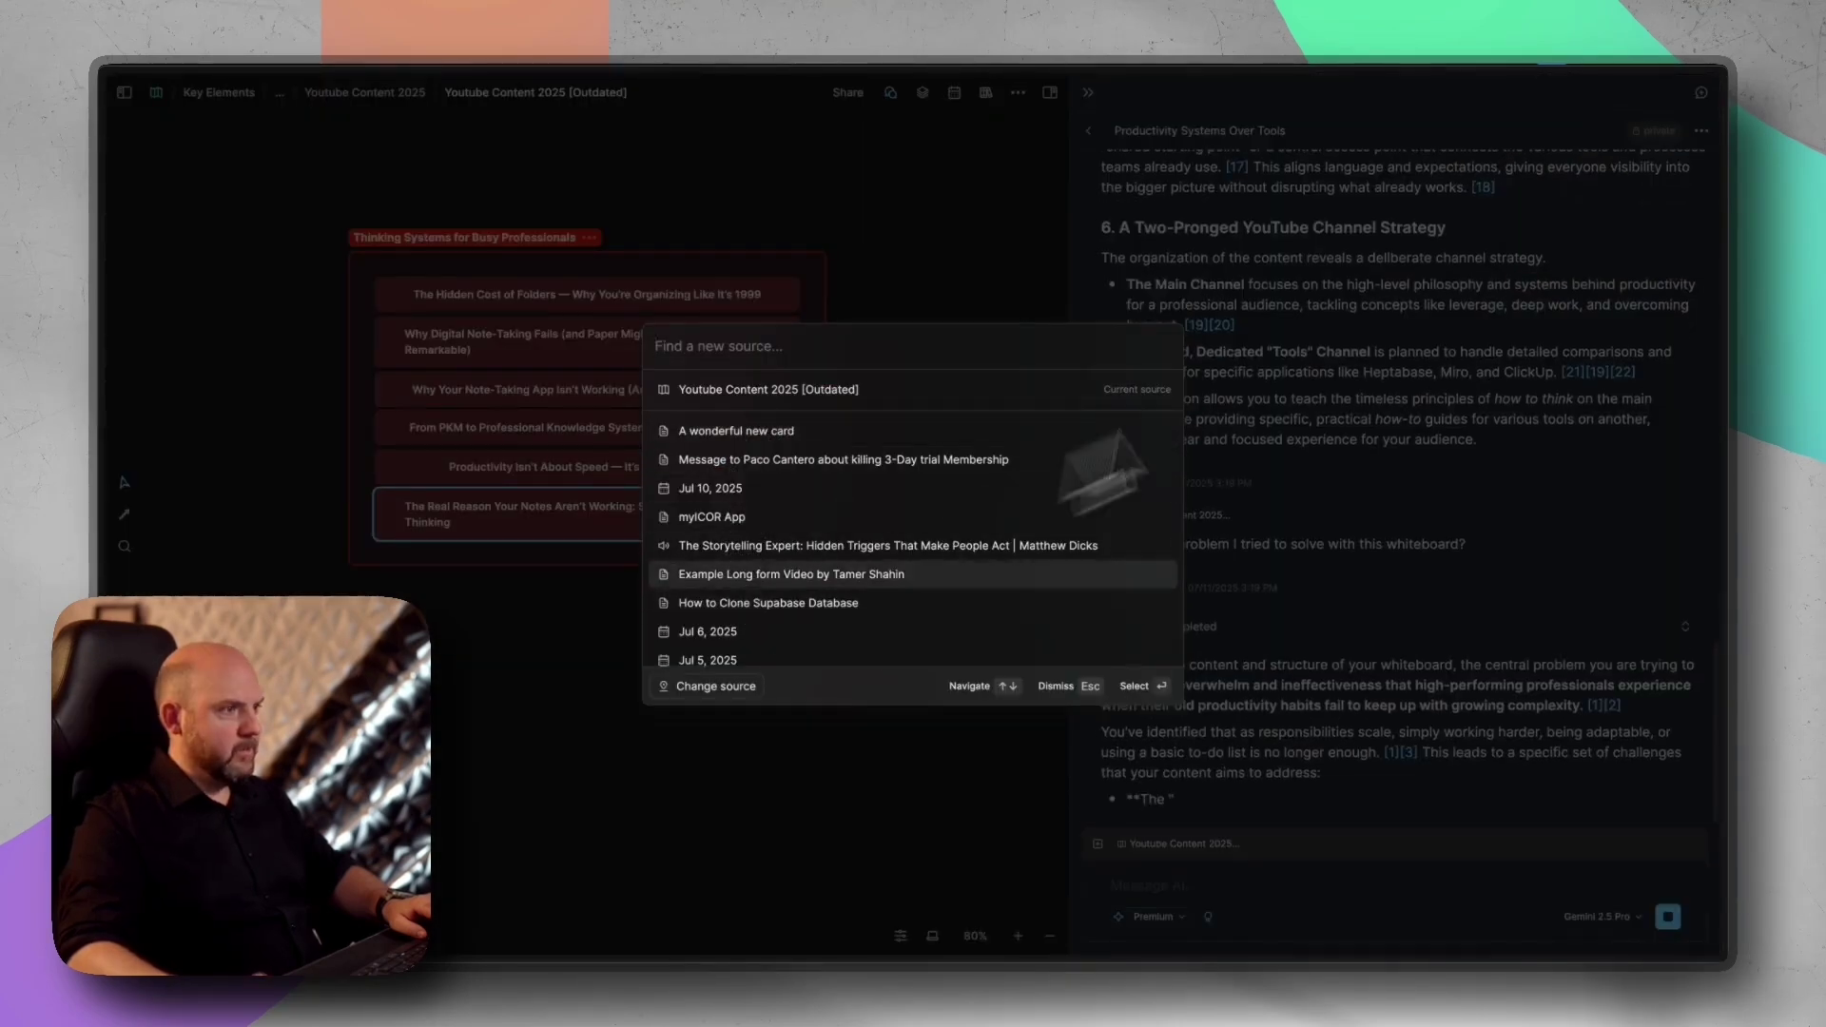
pyautogui.press('Escape')
# - Choose Start chat from messages and select the Gemini 2.5 Pro reply
pyautogui.click(1702, 130)
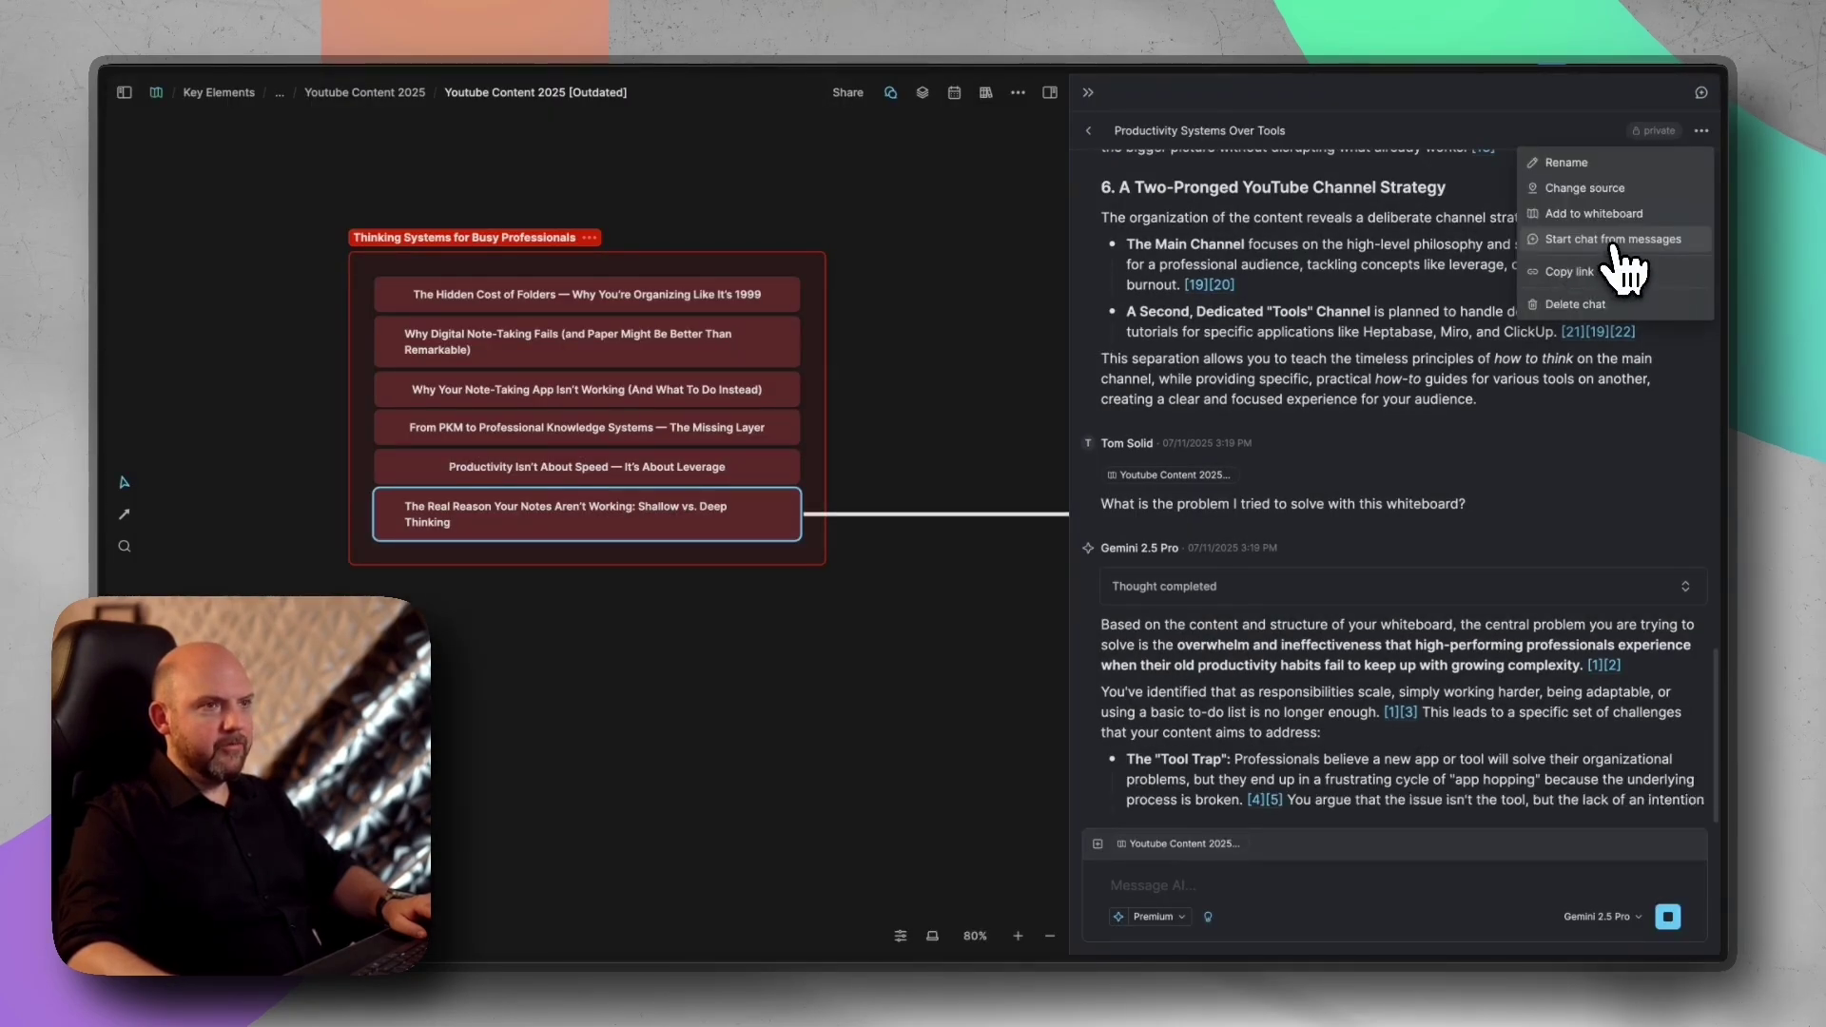
pyautogui.click(1611, 241)
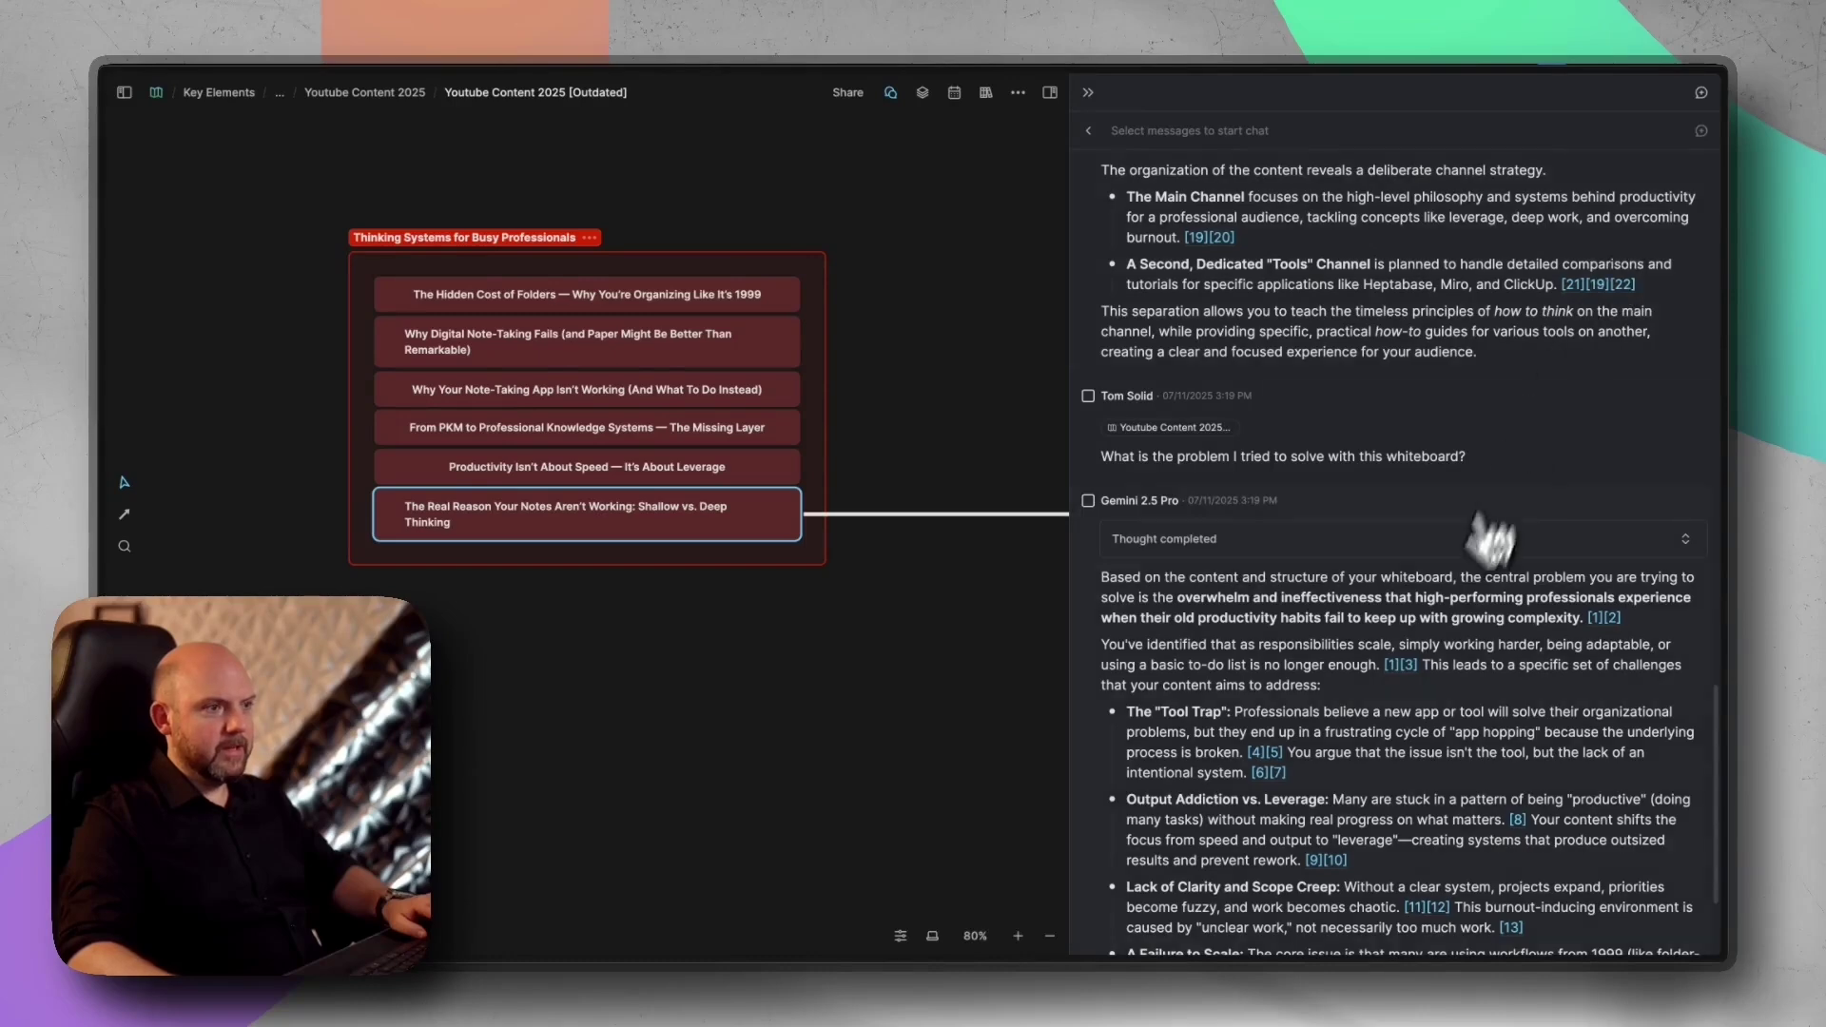
pyautogui.scroll(-3, 1483, 556)
pyautogui.click(1088, 325)
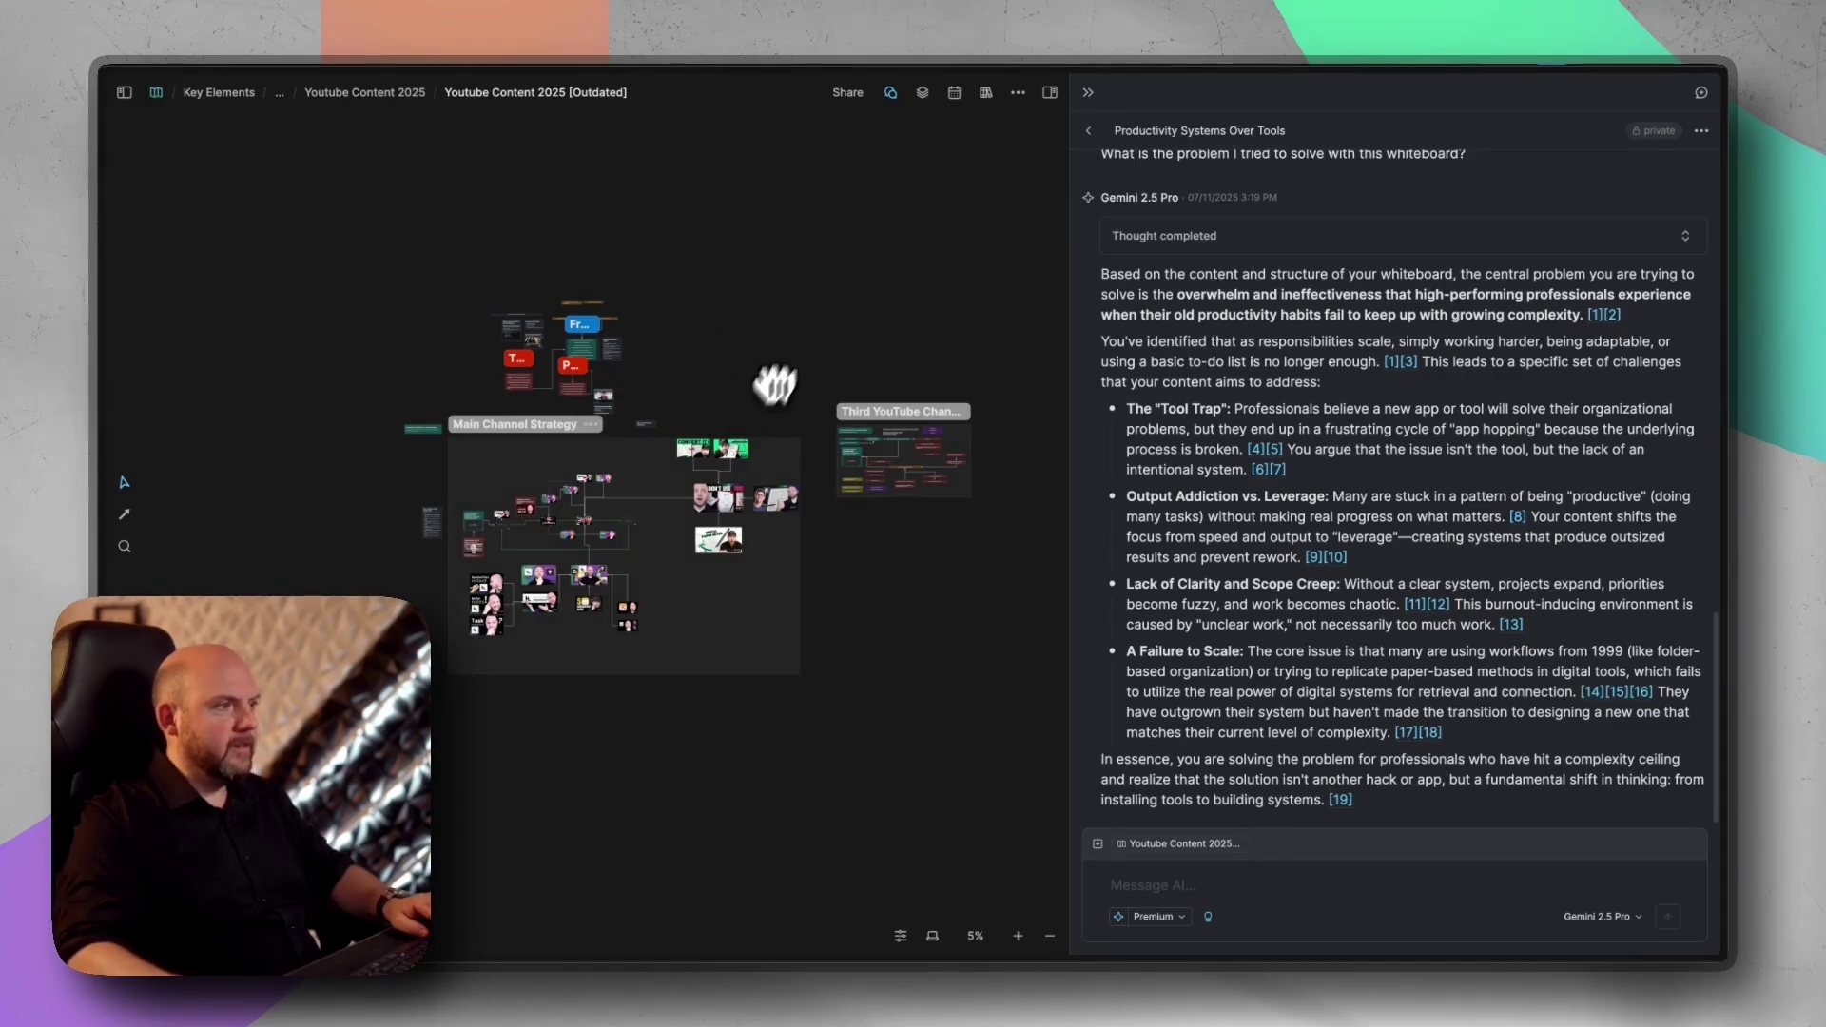
# - From the library, open Key Elements and then the Paperless Movement® whiteboard
pyautogui.click(157, 93)
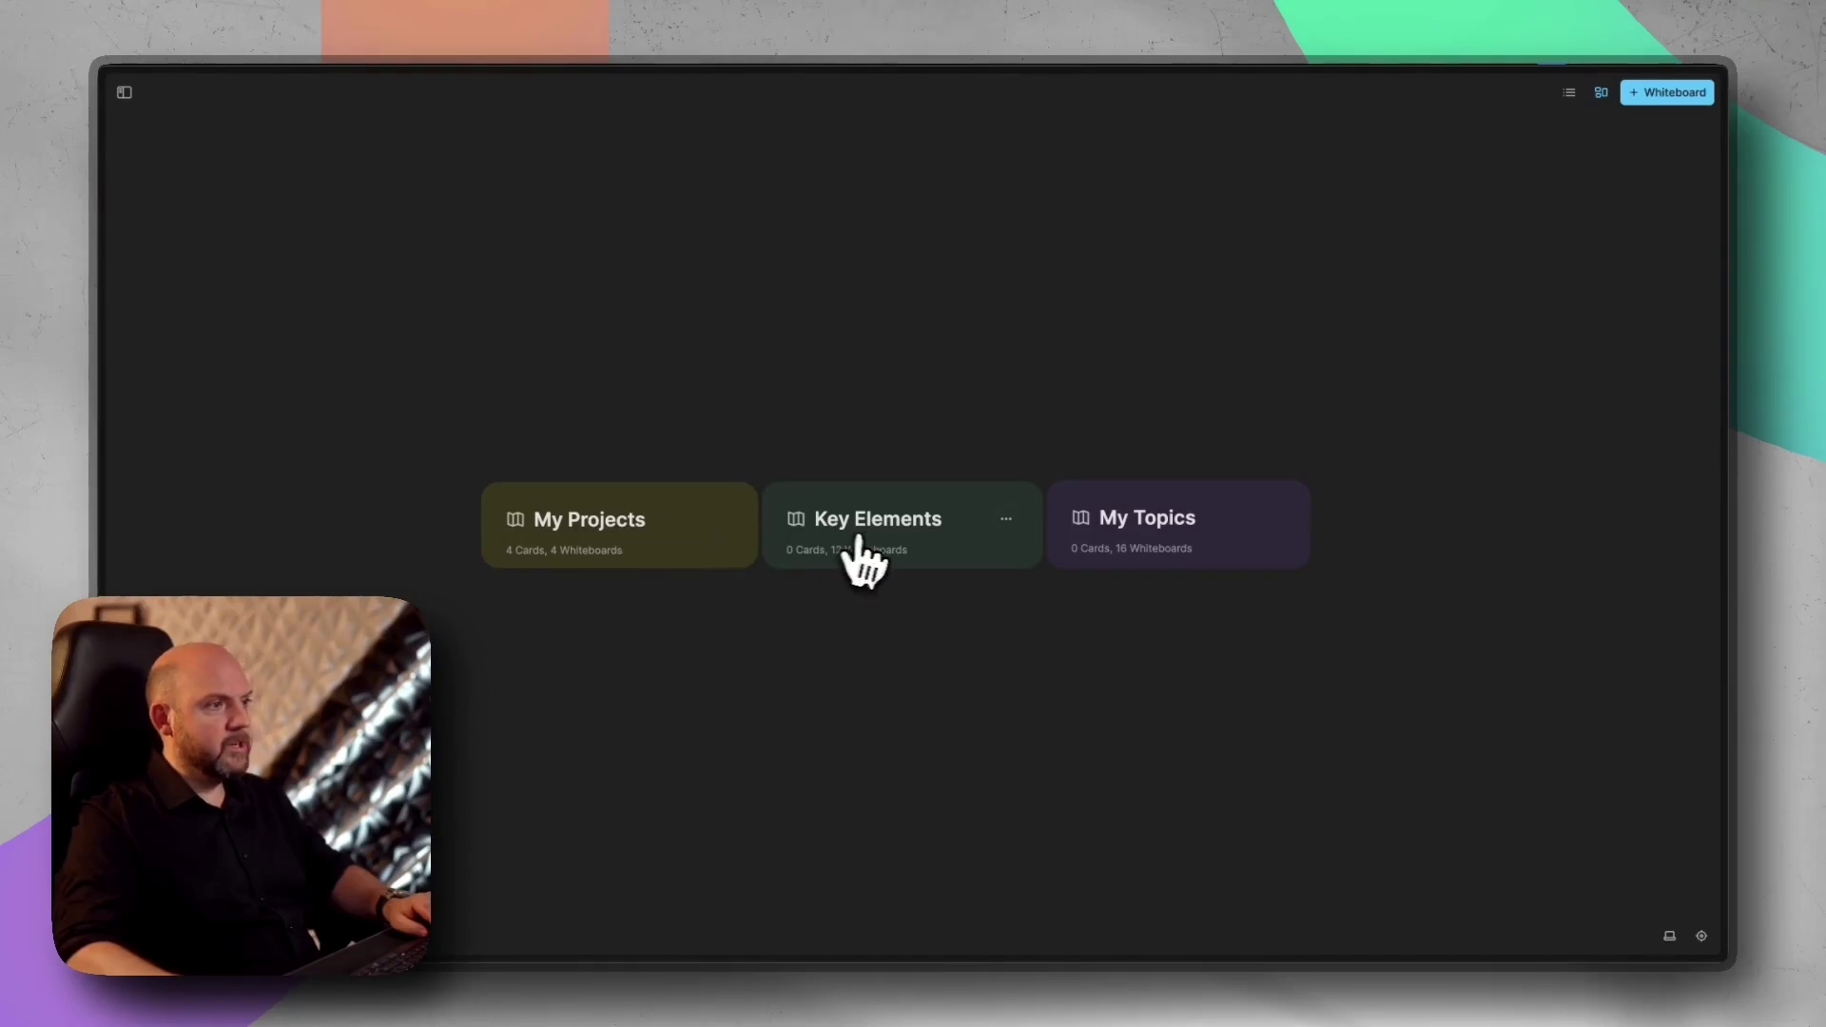
pyautogui.click(911, 537)
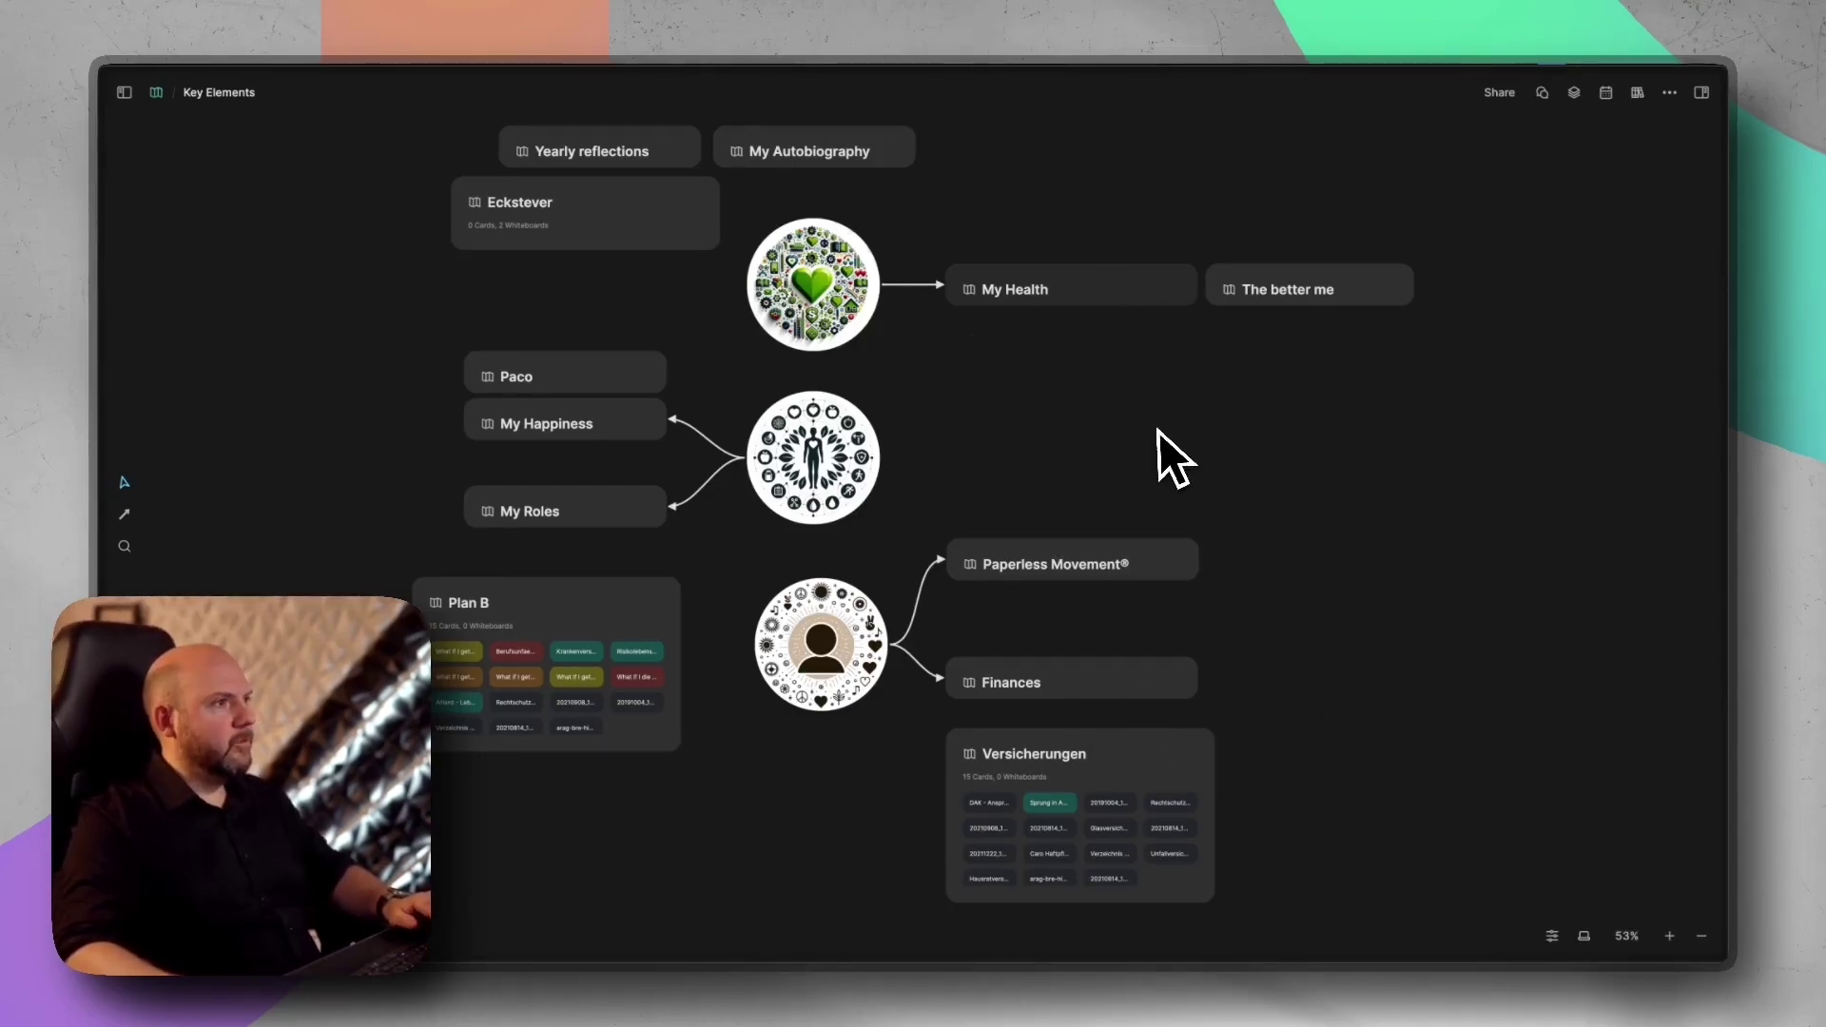
pyautogui.doubleClick(1037, 564)
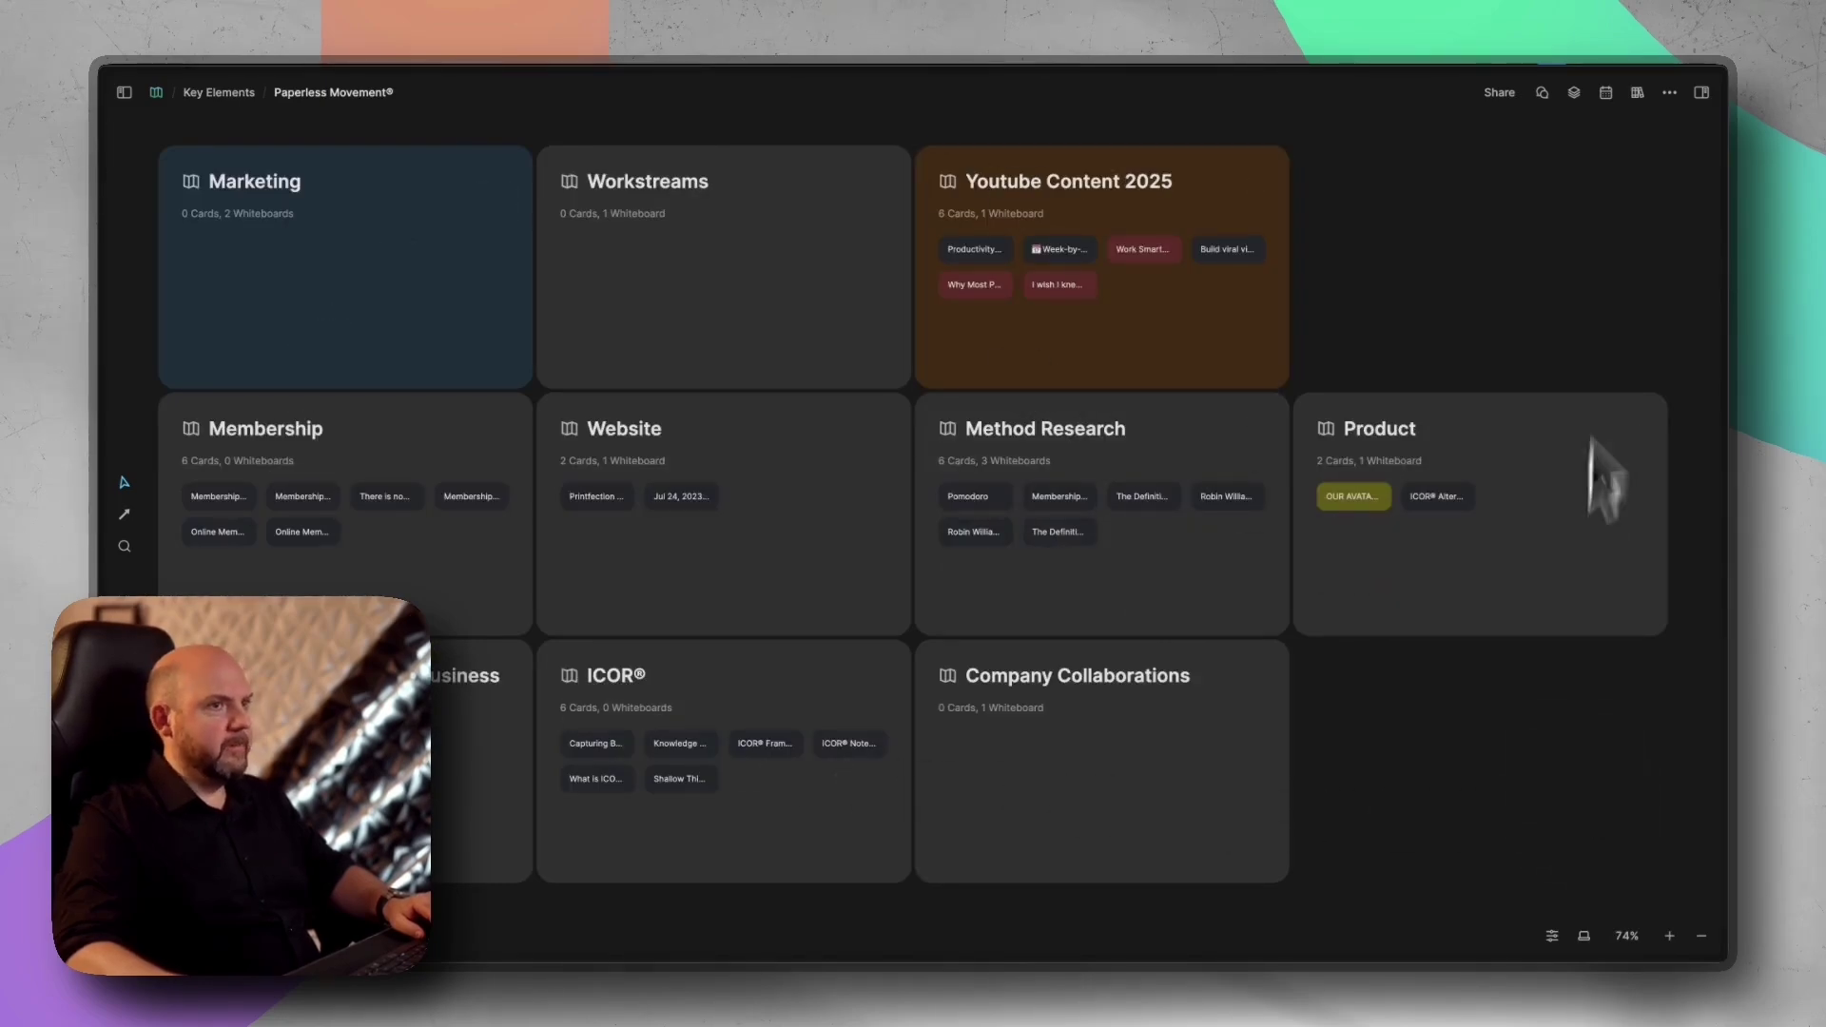
# - Start a new chat with Paperless Movement® attached and ask 'What is this whiteboard about?'
pyautogui.click(1542, 92)
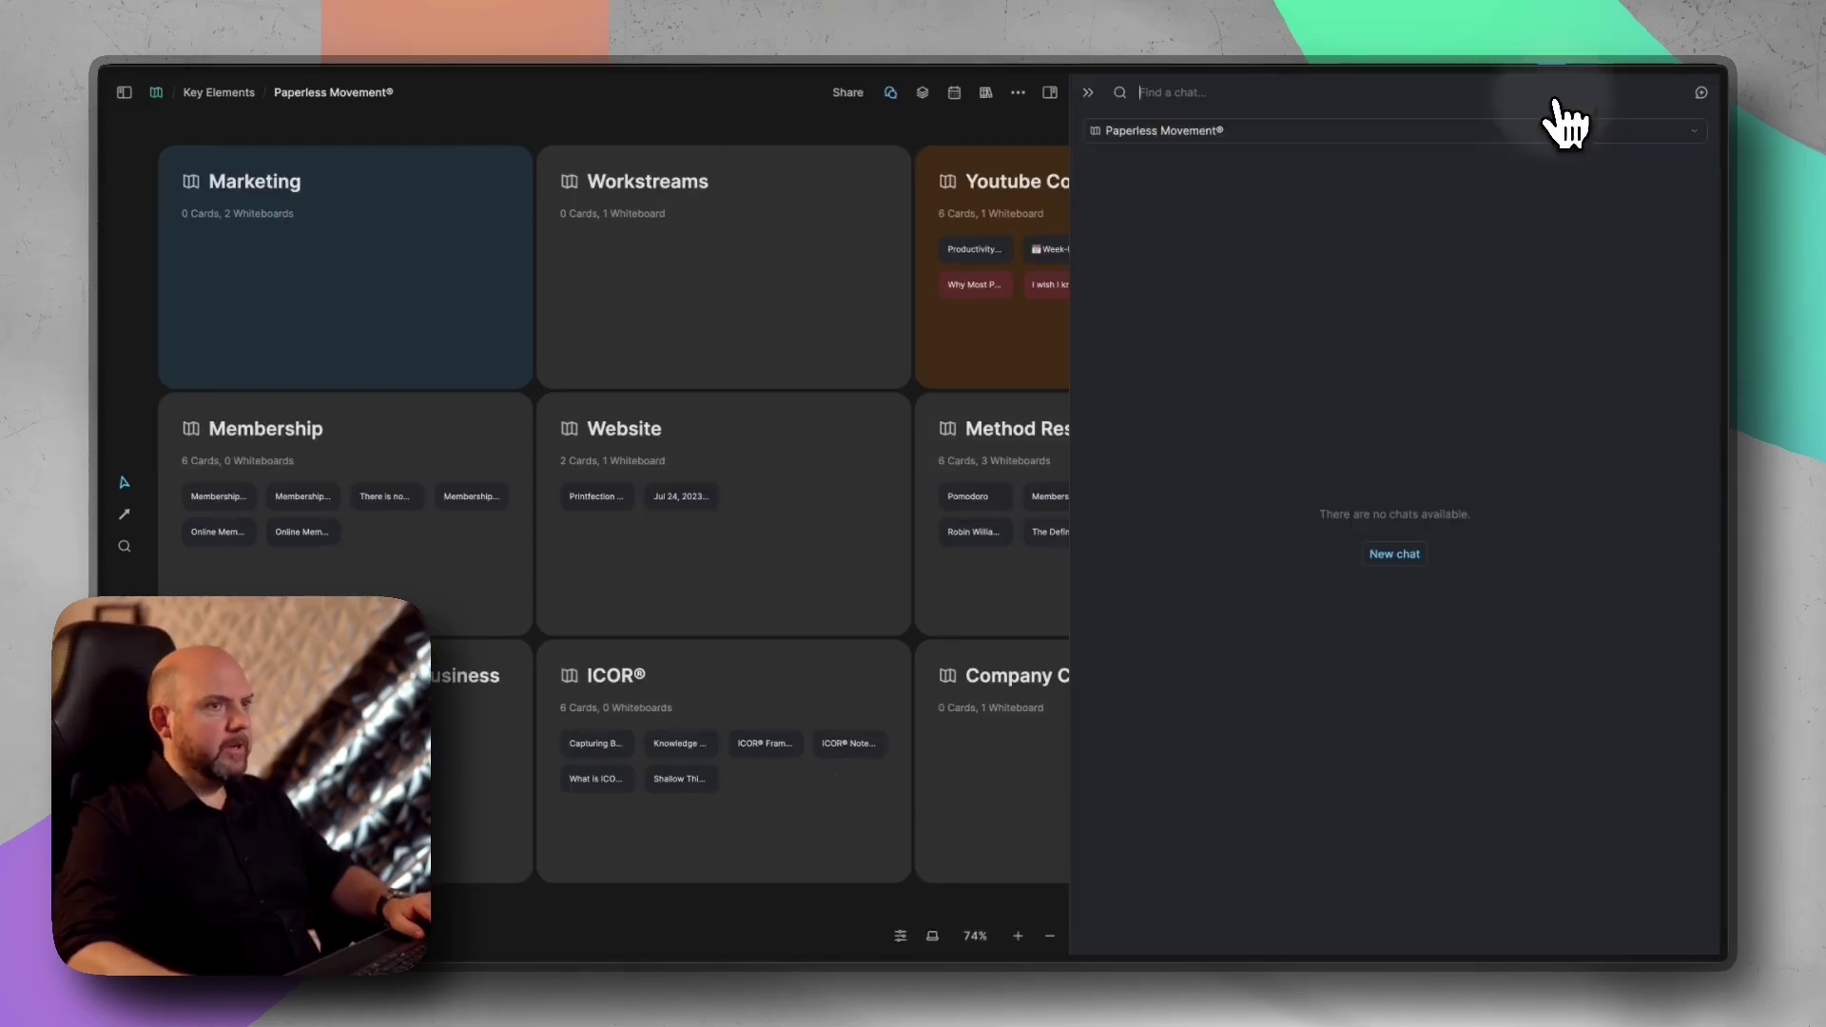
pyautogui.click(1400, 556)
pyautogui.click(1099, 845)
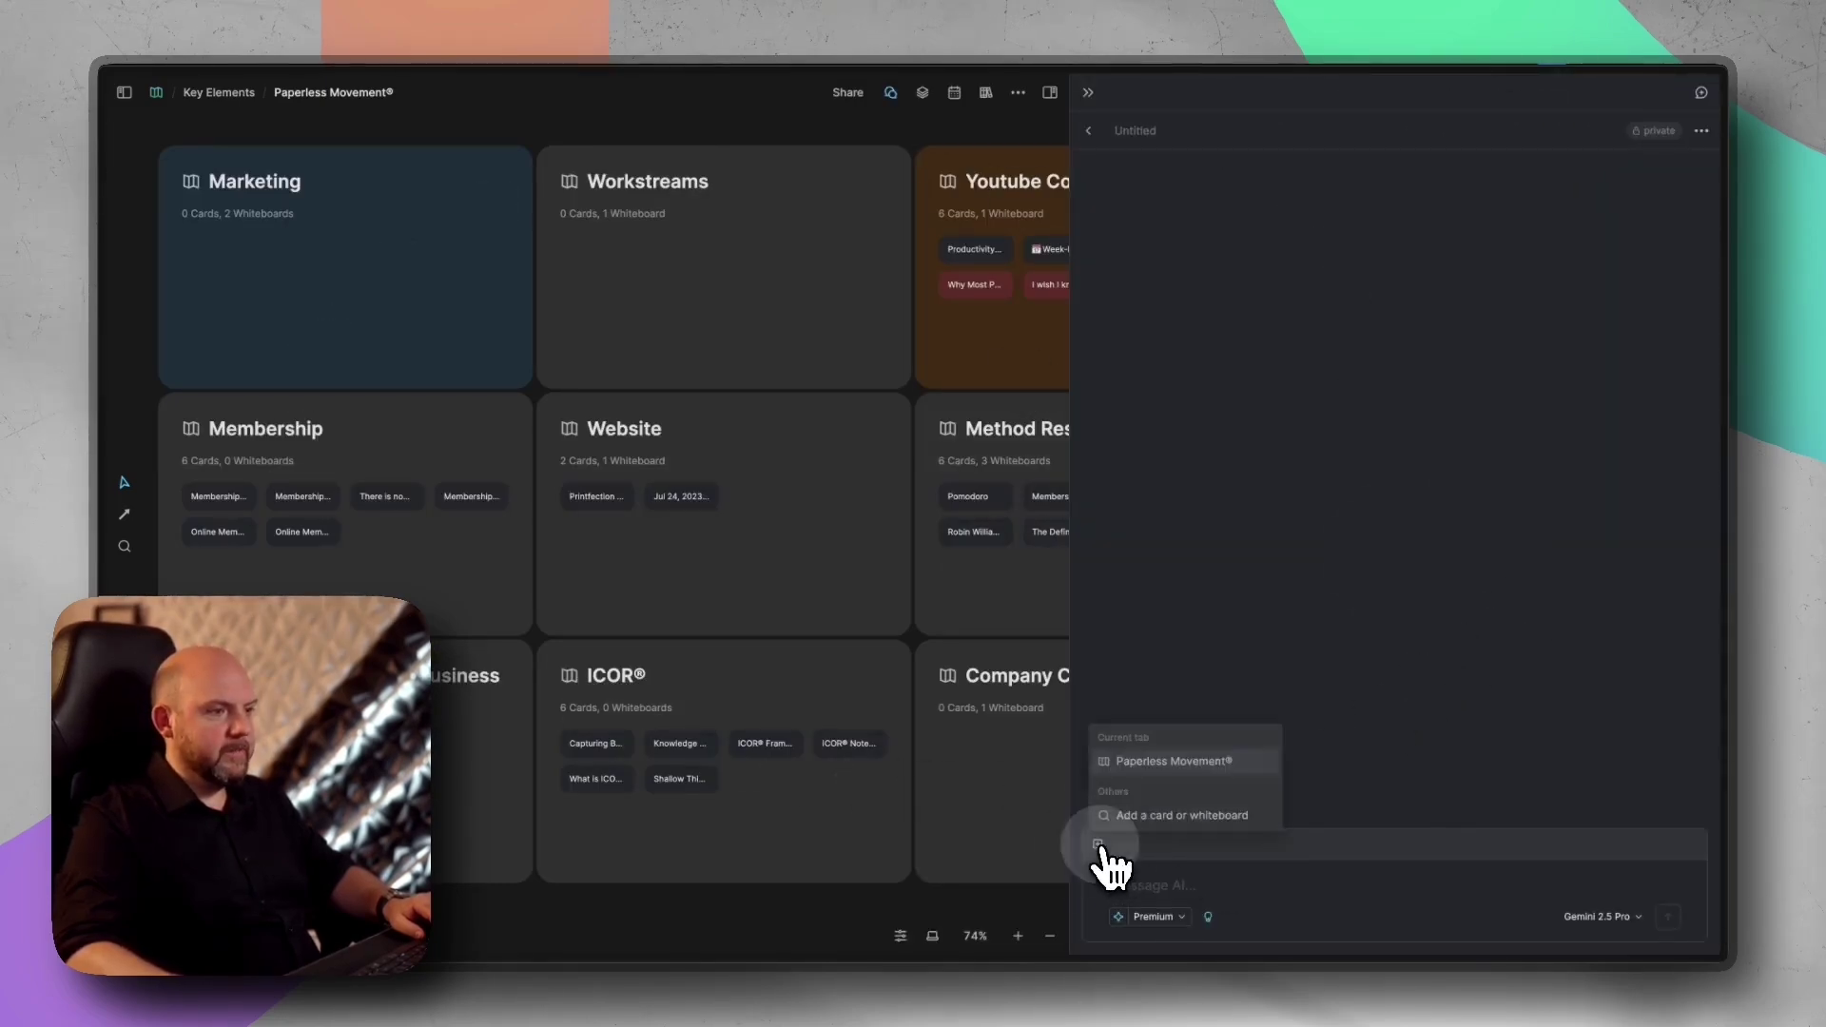
pyautogui.click(1175, 761)
pyautogui.write('What is this')
pyautogui.write('whiteboard about?')
pyautogui.press('Return')
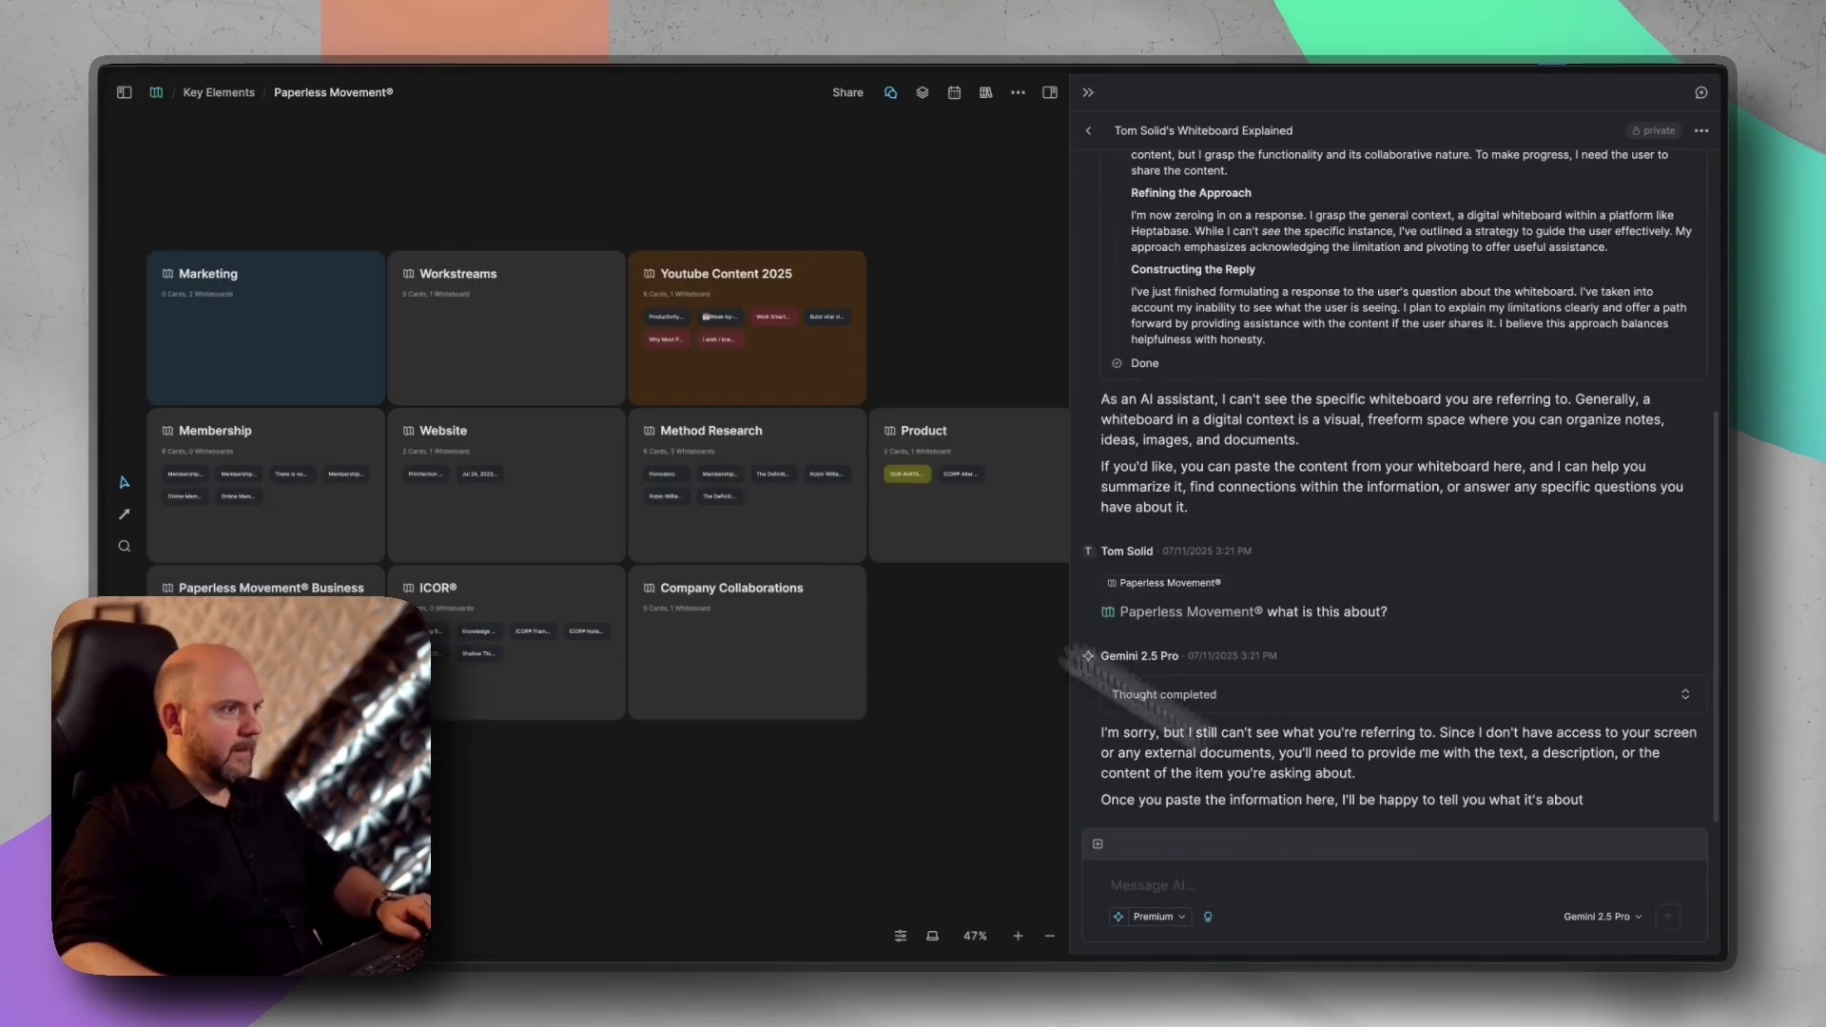
# - Pan the whiteboard slightly to reposition its cards
pyautogui.scroll(-5, 781, 457)
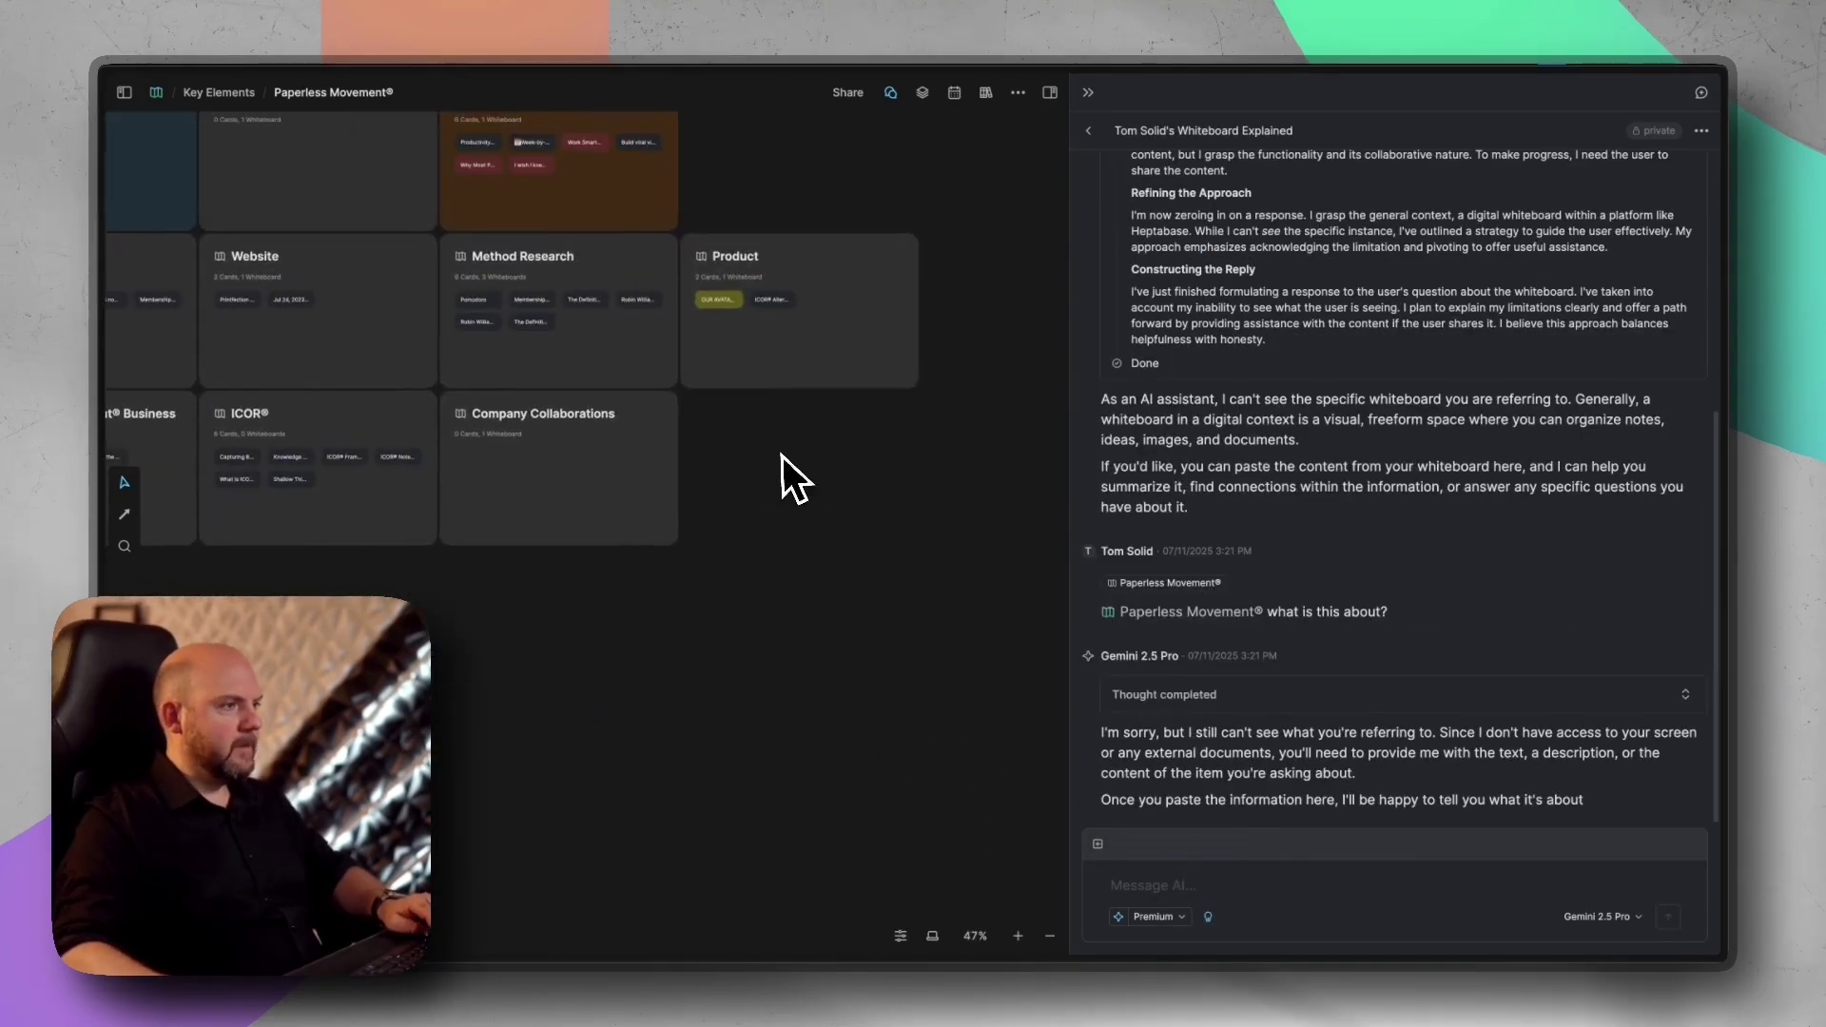
pyautogui.moveTo(794, 474); pyautogui.dragTo(886, 518)
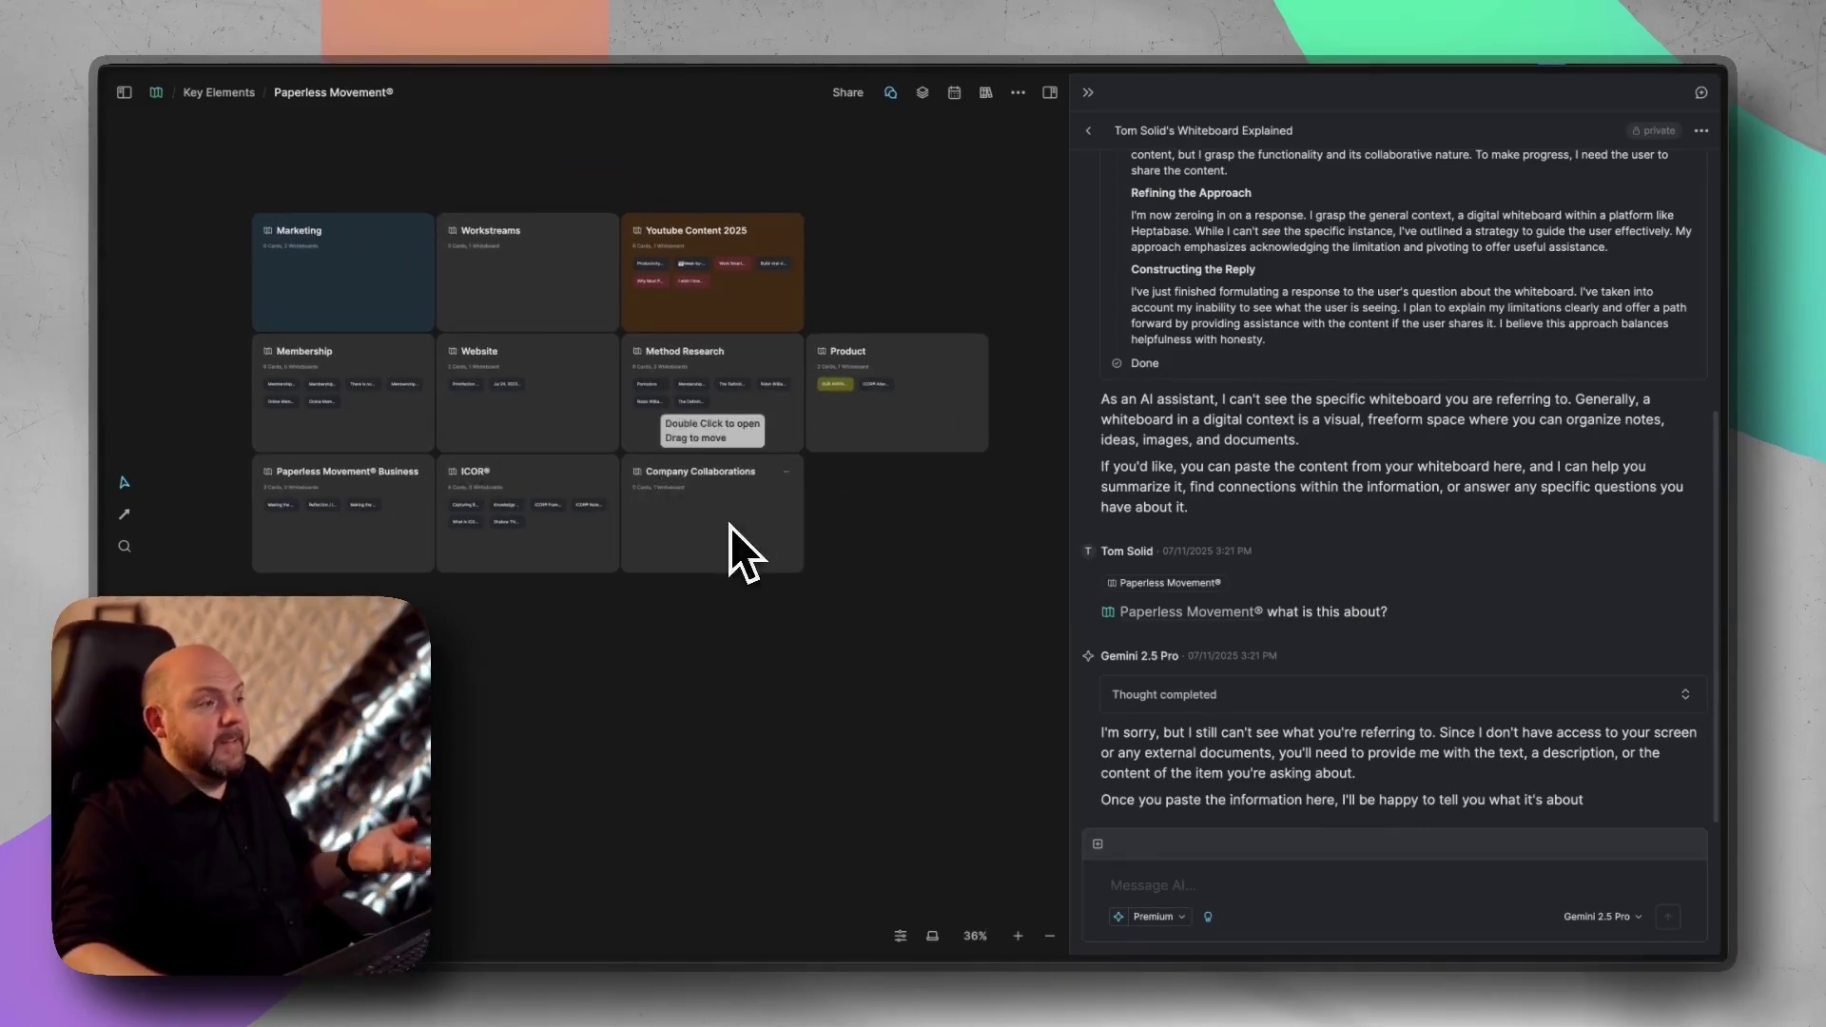
pyautogui.moveTo(835, 571); pyautogui.dragTo(796, 597)
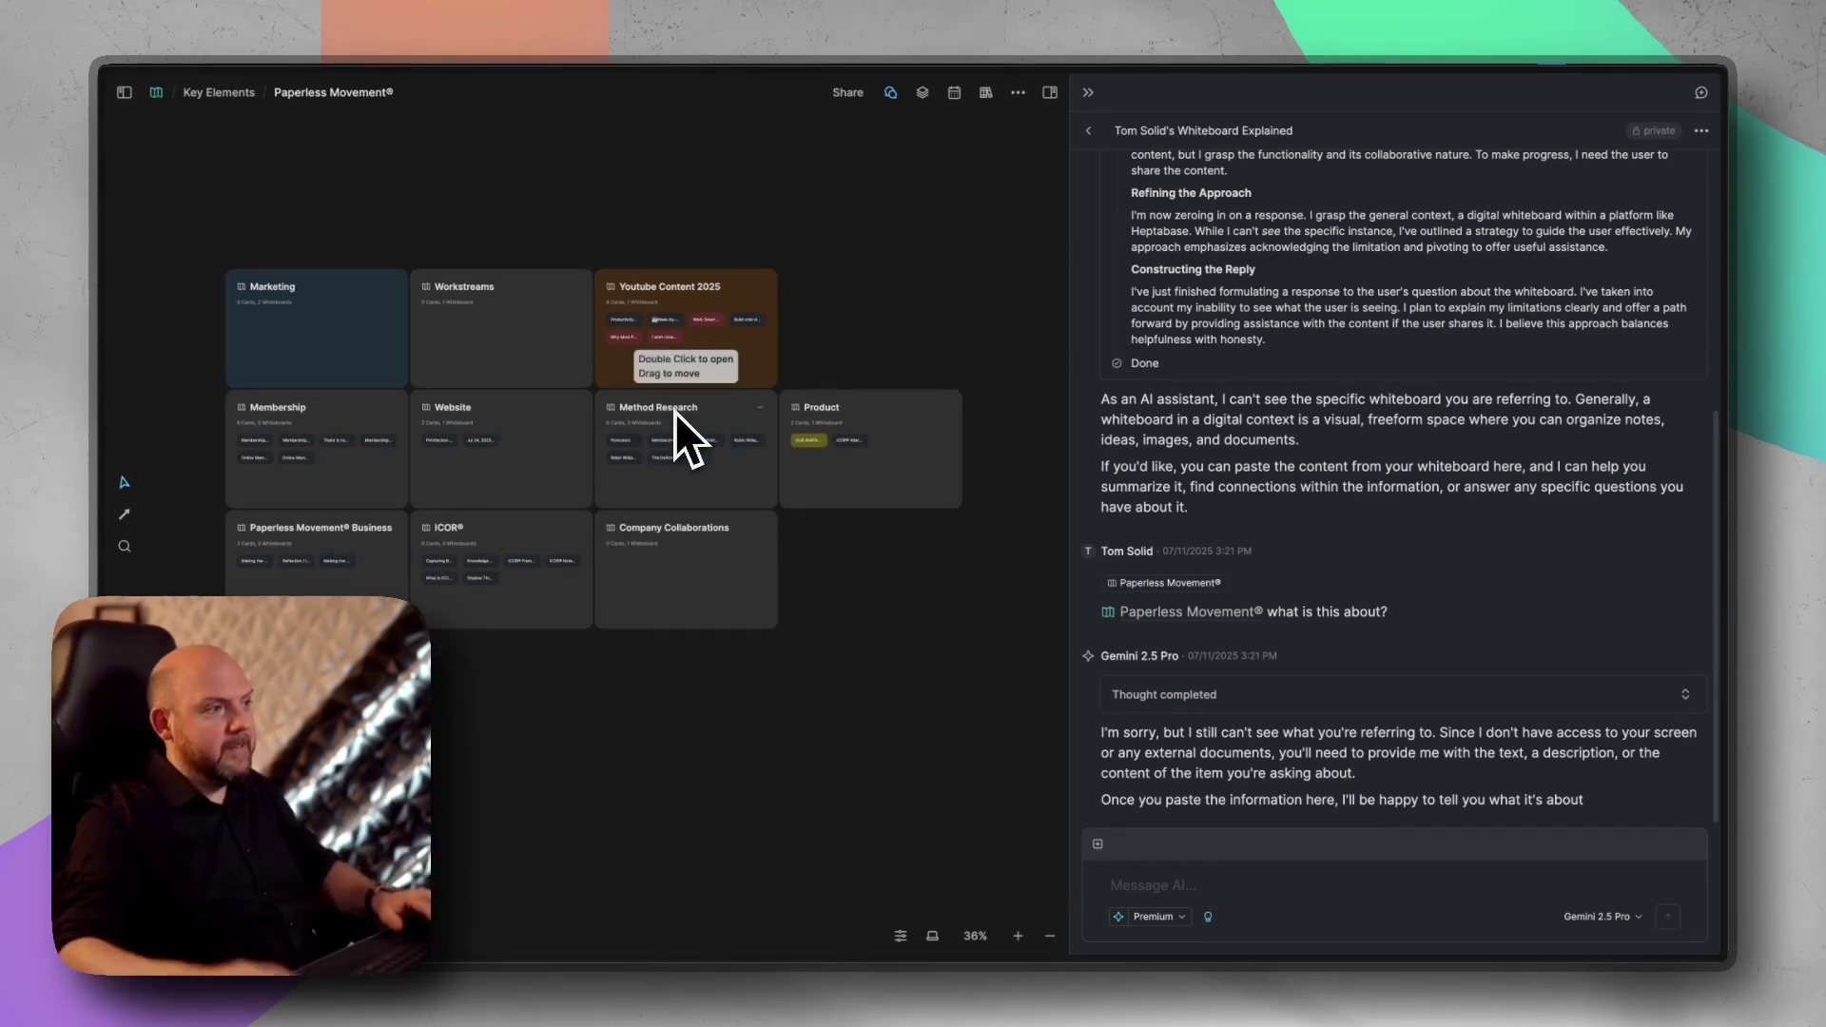
pyautogui.scroll(-3, 571, 618)
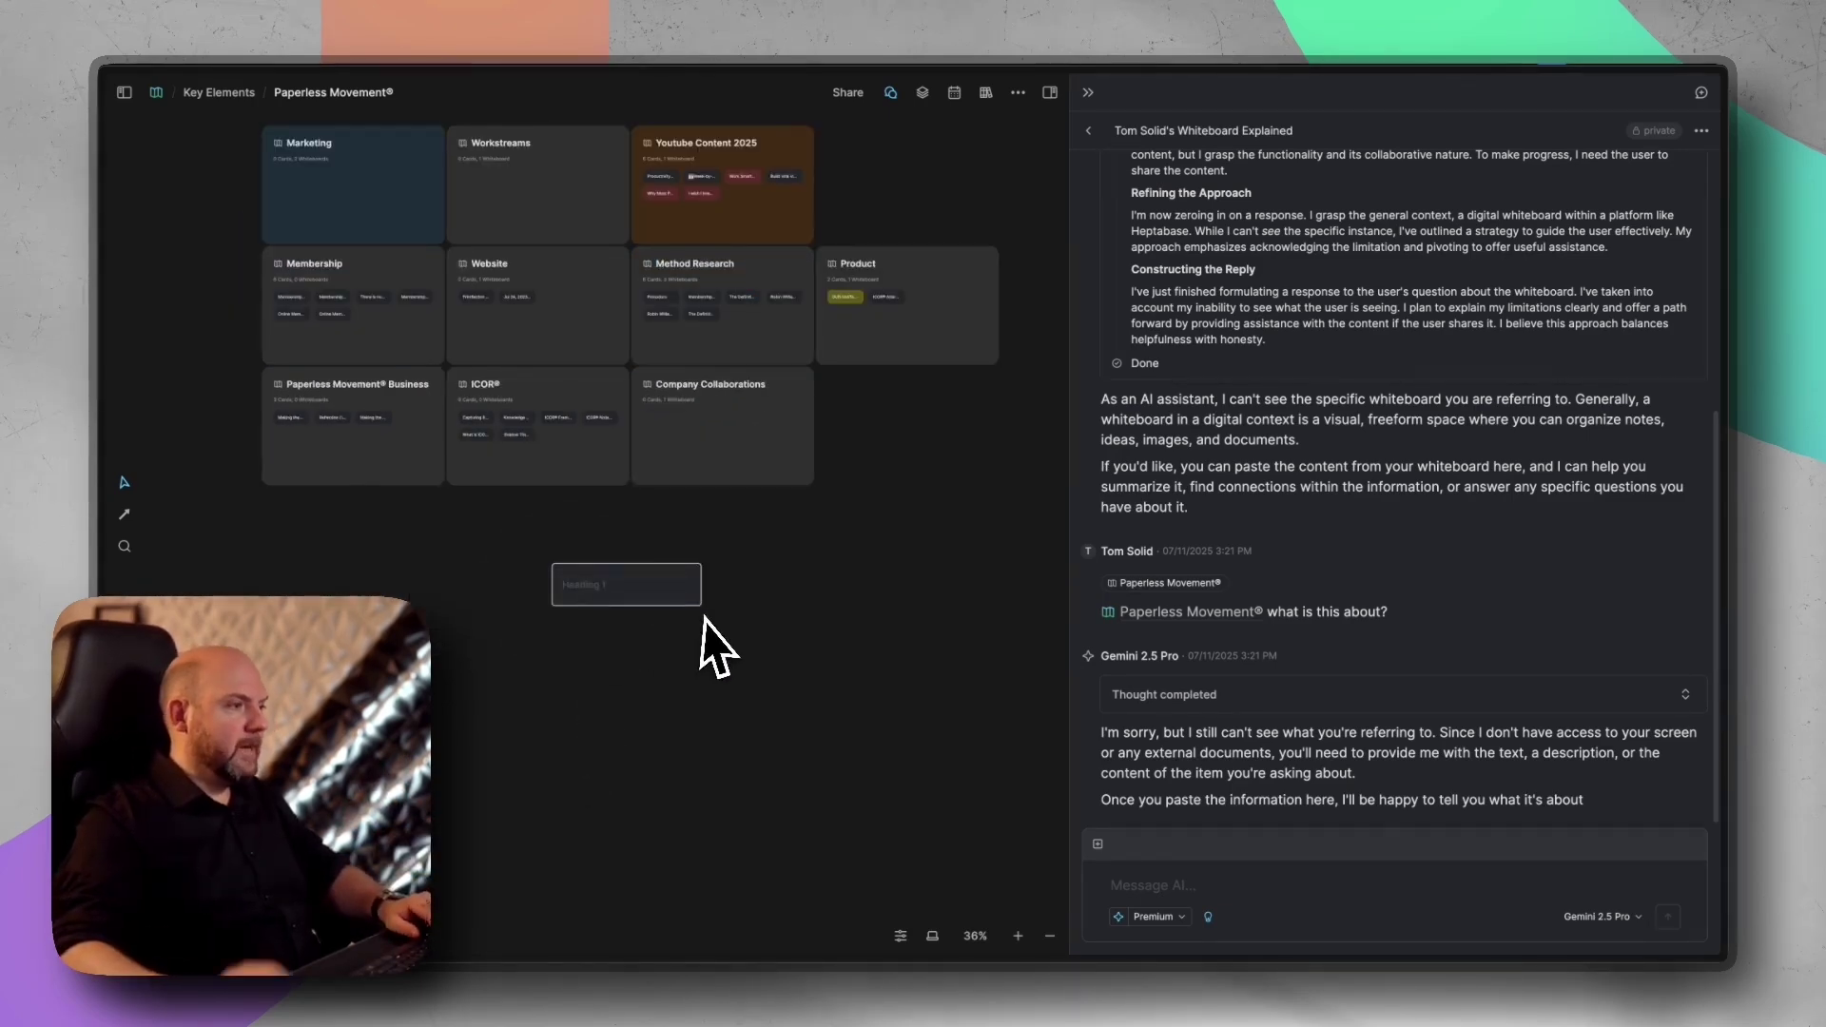
# - Title the new whiteboard card 'Test card for ai'
pyautogui.write('Test car')
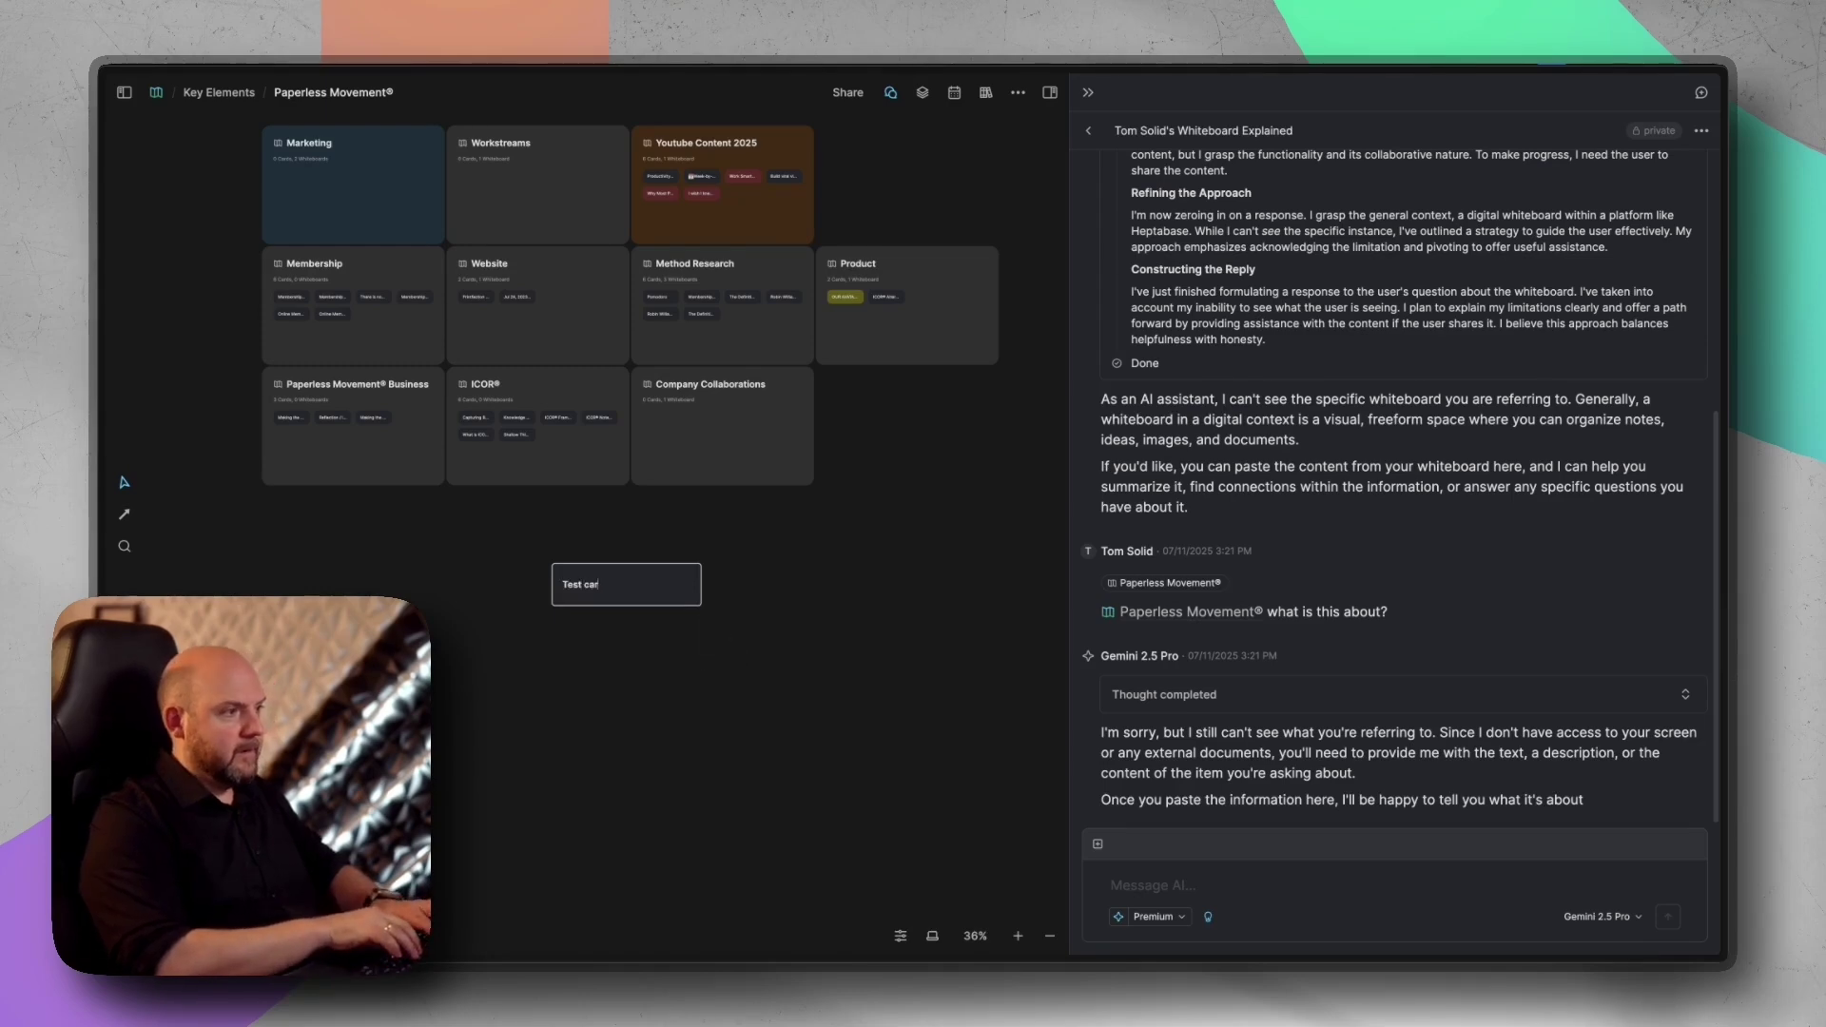
pyautogui.write('d for a')
pyautogui.write('i')
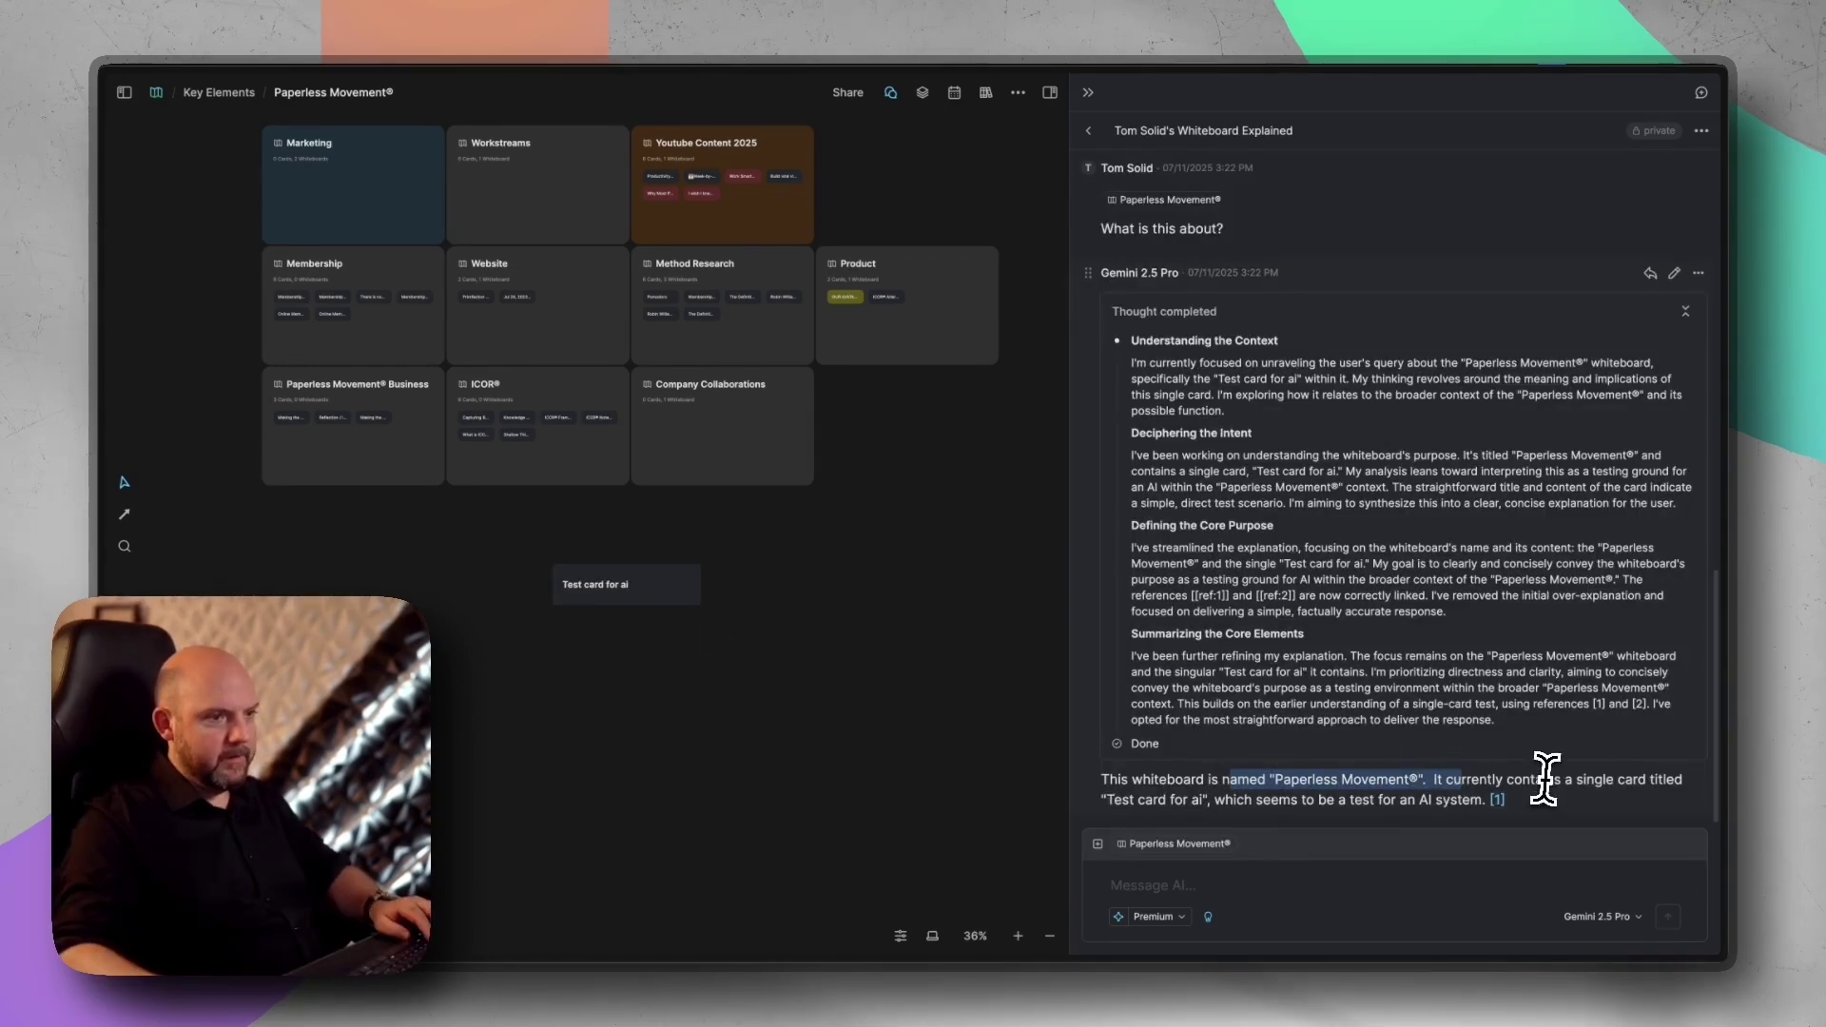
pyautogui.click(1545, 778)
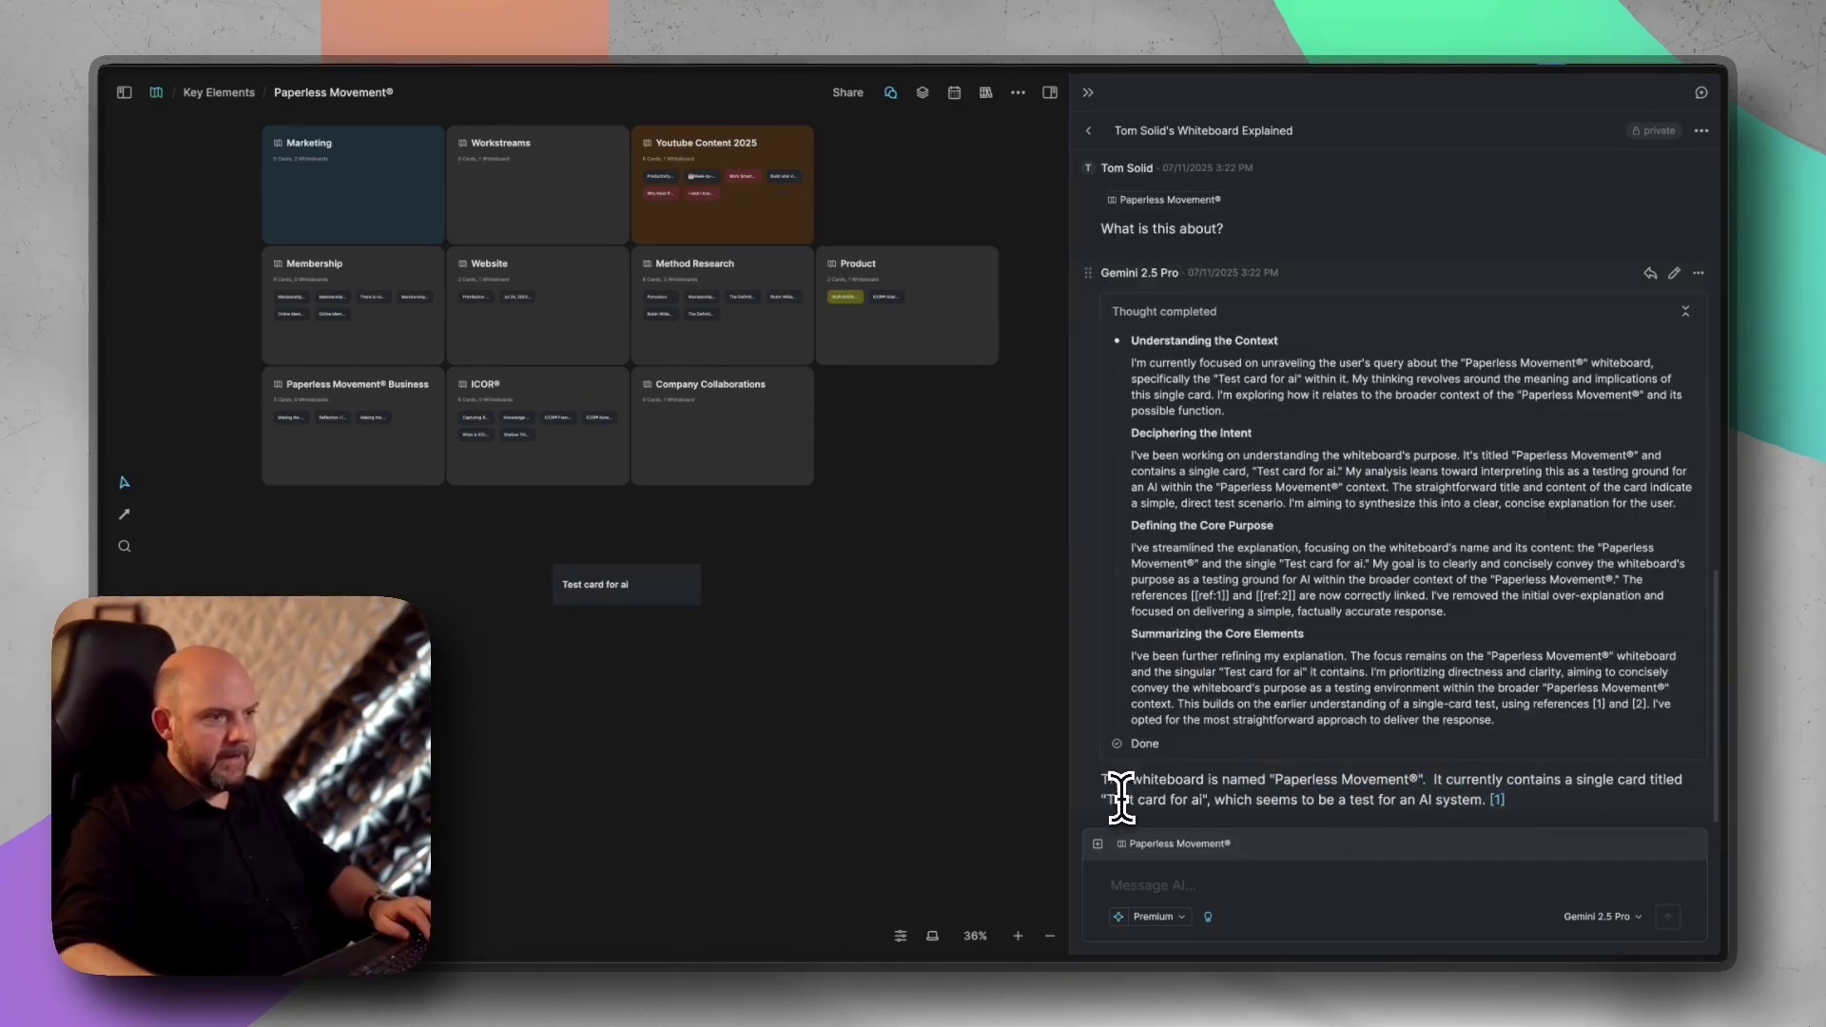
pyautogui.click(1501, 826)
# - Delete the 'Test card for ai' card from the whiteboard and confirm
pyautogui.moveTo(799, 375); pyautogui.dragTo(840, 456)
pyautogui.moveTo(1005, 598); pyautogui.dragTo(361, 225)
pyautogui.click(666, 647)
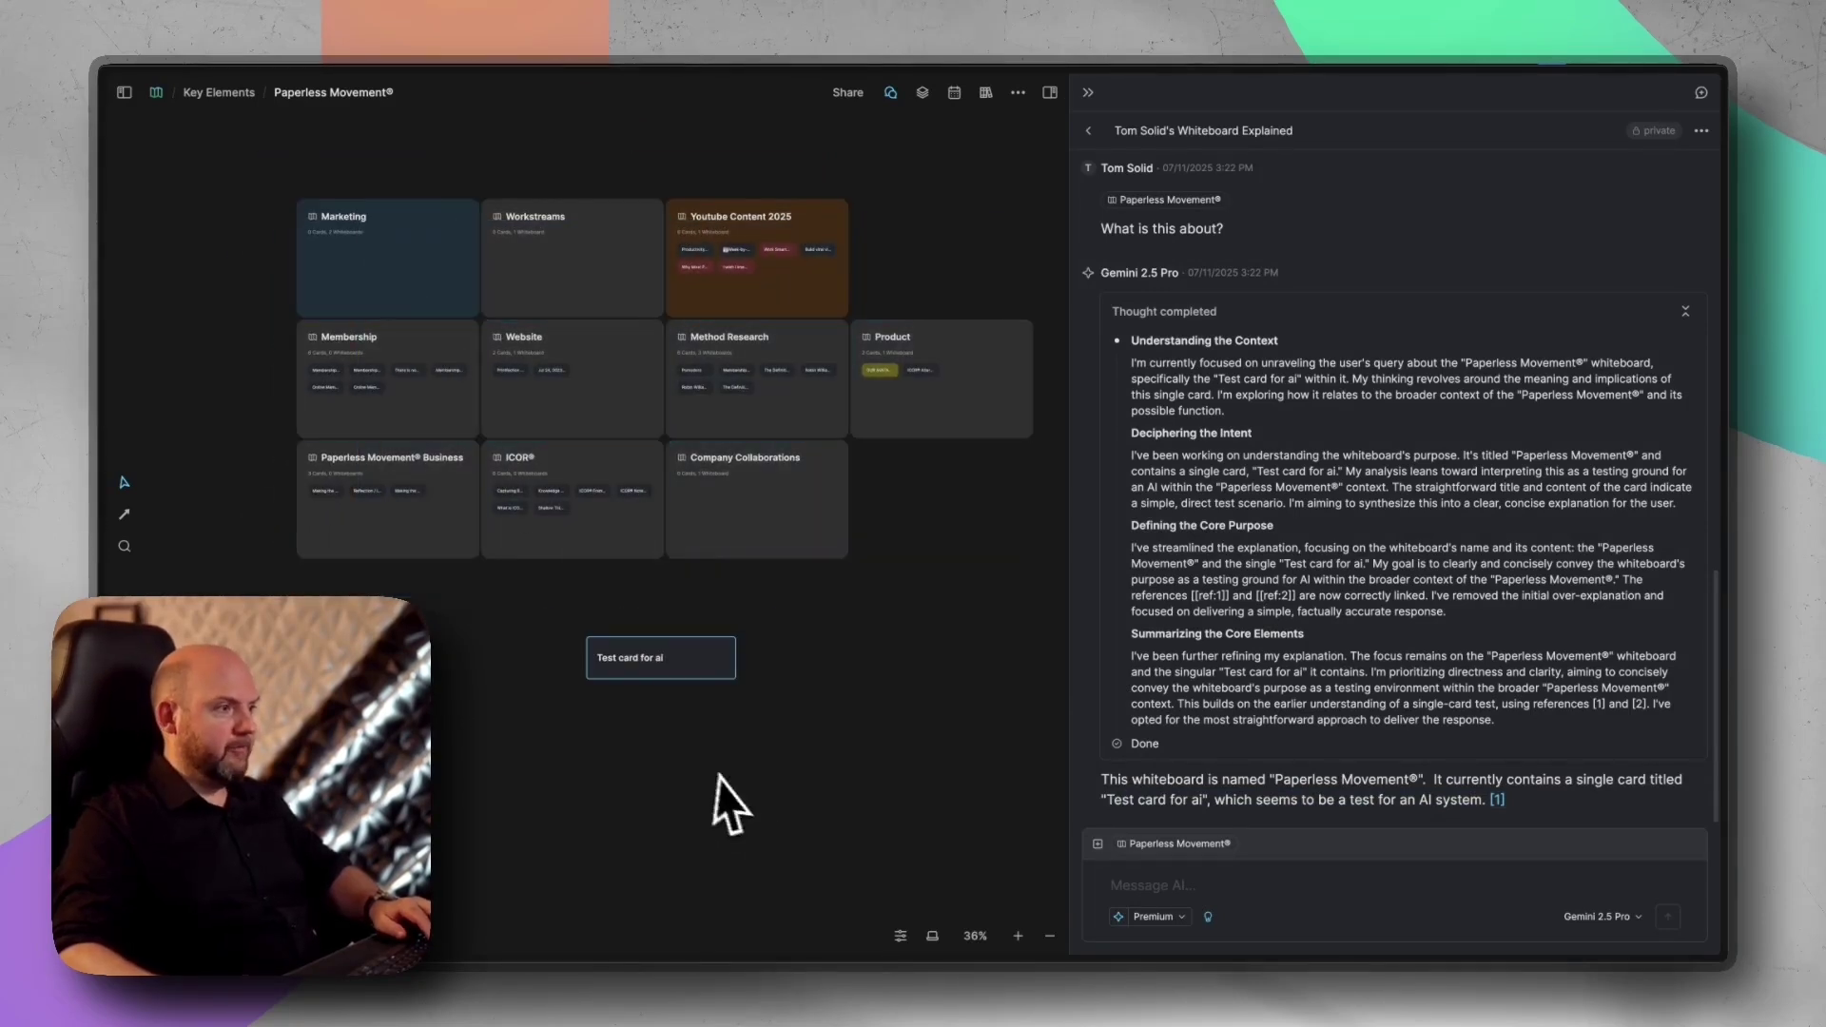
pyautogui.moveTo(715, 773); pyautogui.dragTo(561, 735)
pyautogui.rightClick(585, 644)
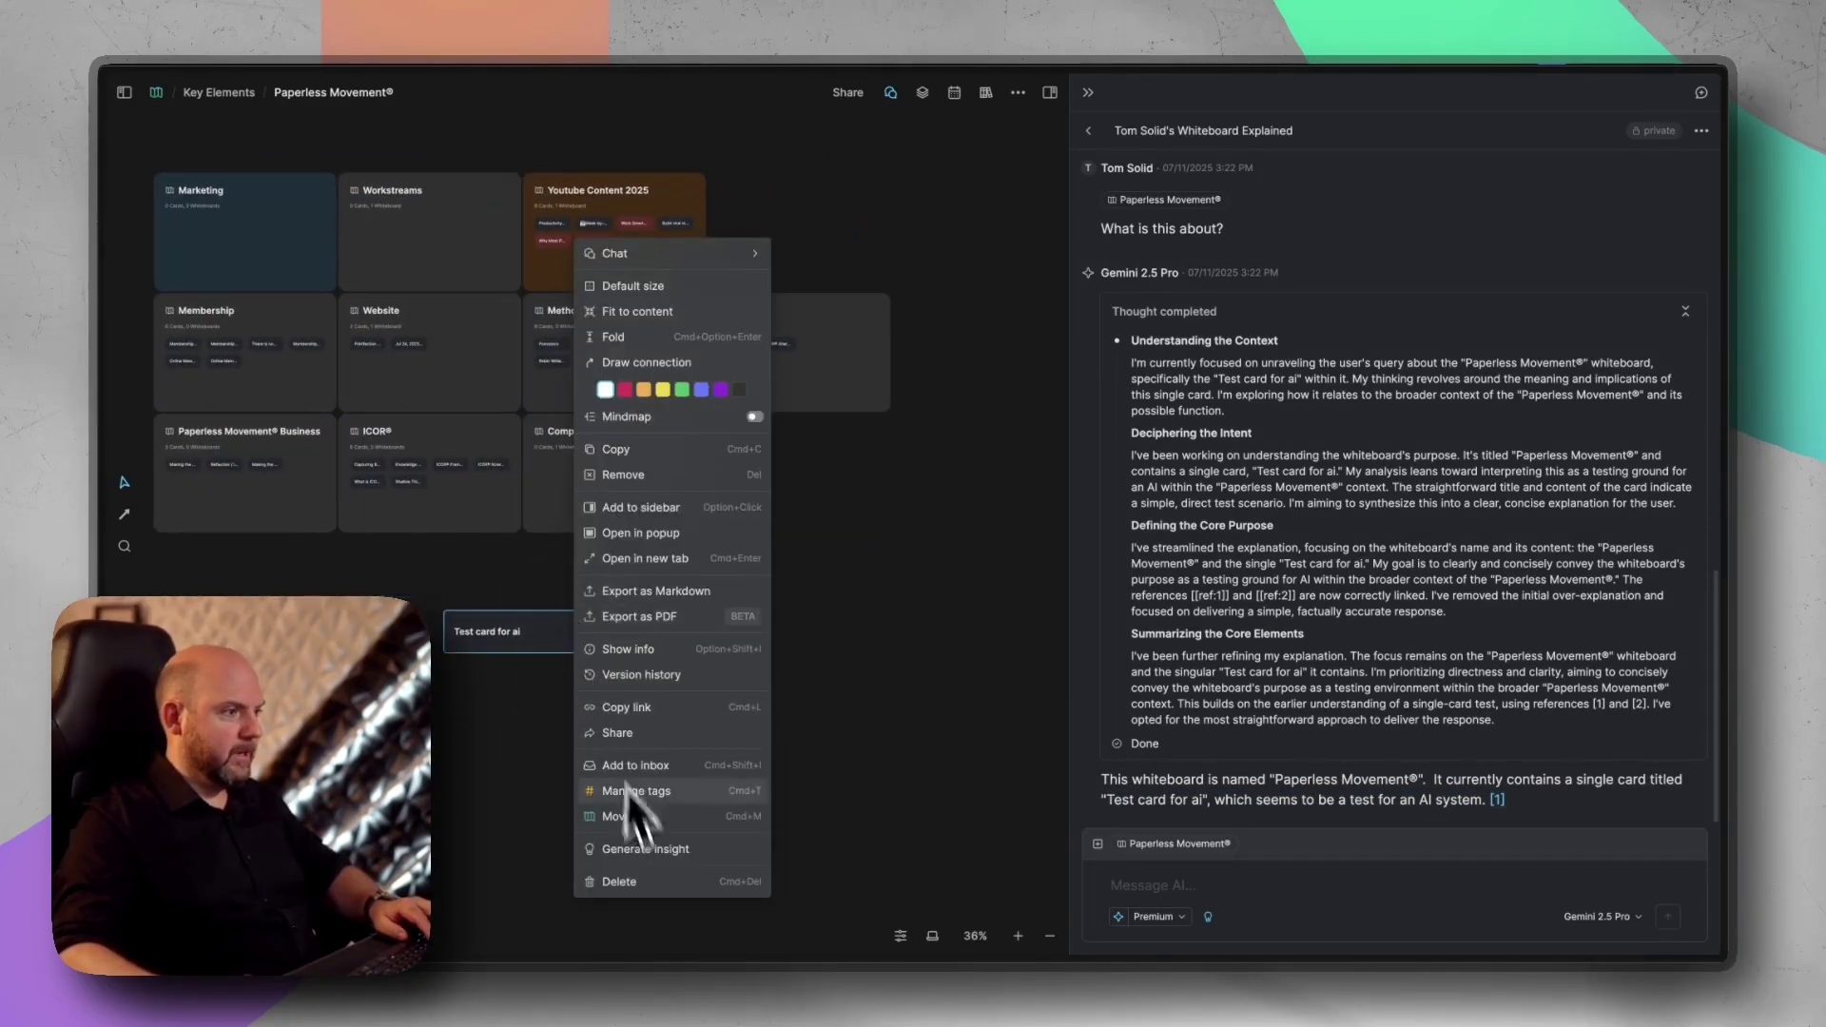
pyautogui.click(637, 856)
pyautogui.click(1064, 550)
# - Mention 'The Storytelling Expert' audio card with @ in the chat message box
pyautogui.scroll(1, 1196, 341)
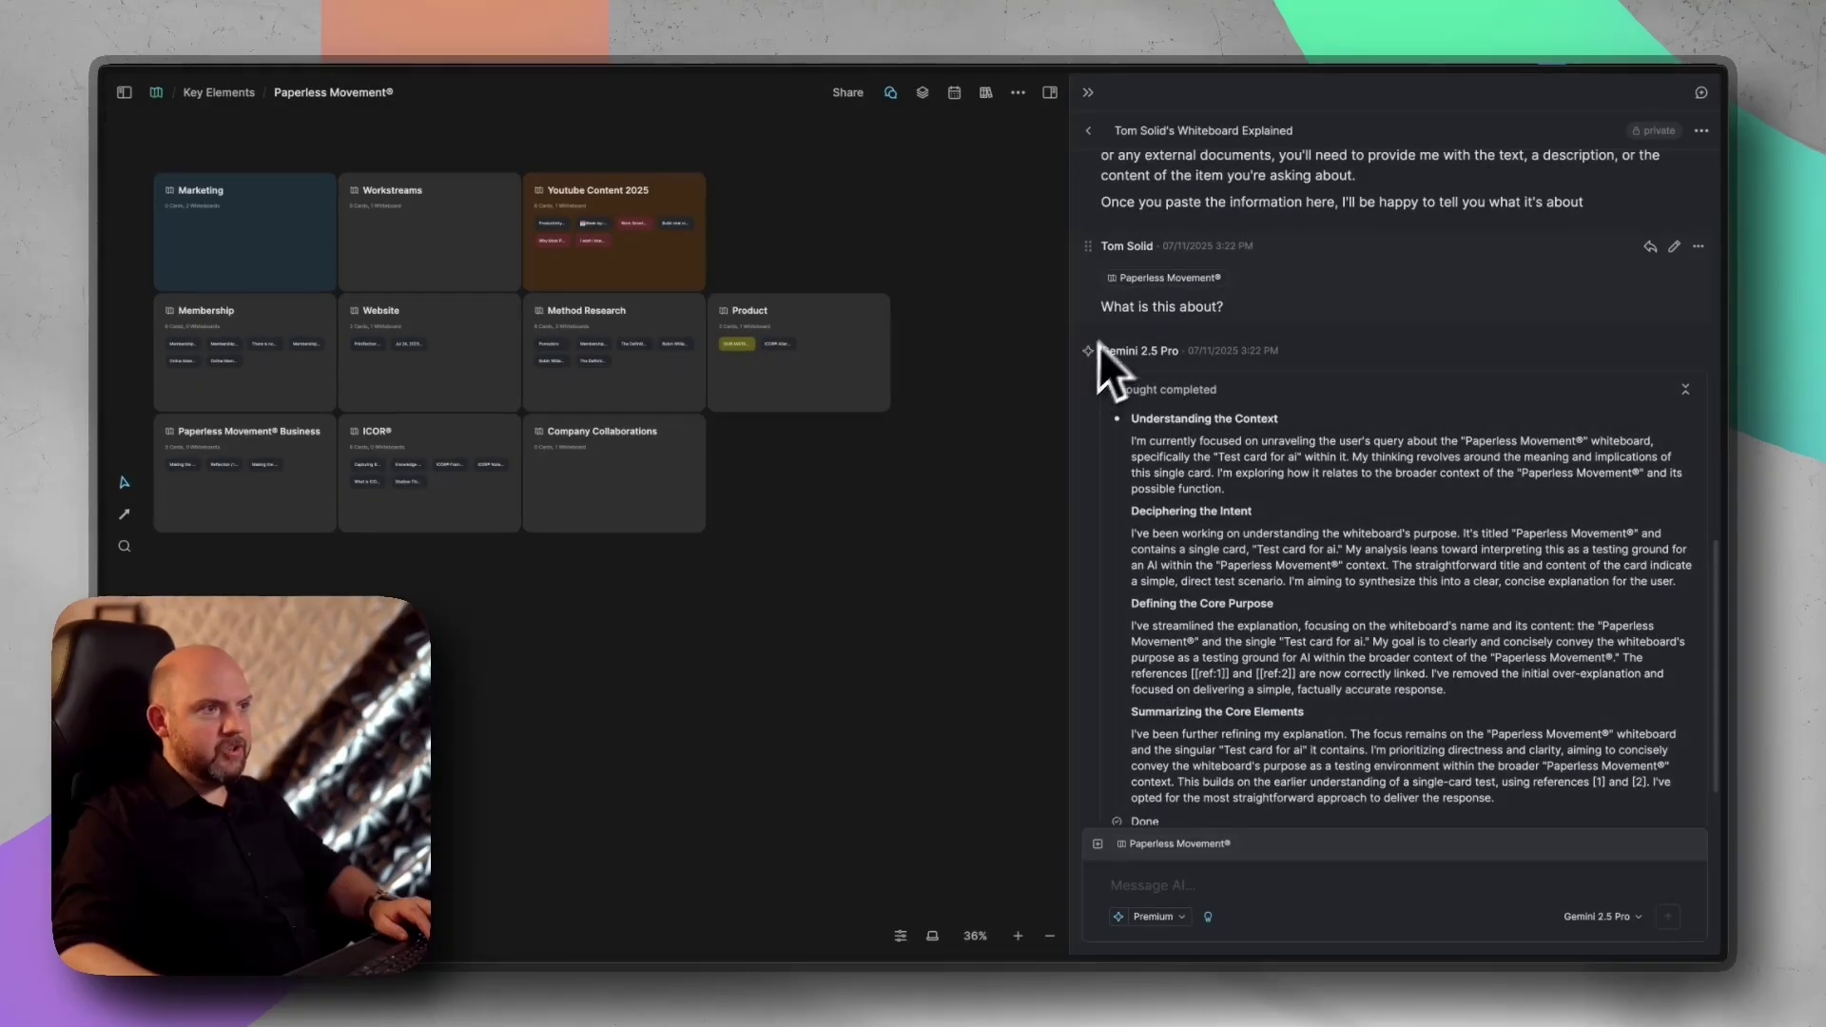
pyautogui.click(1099, 844)
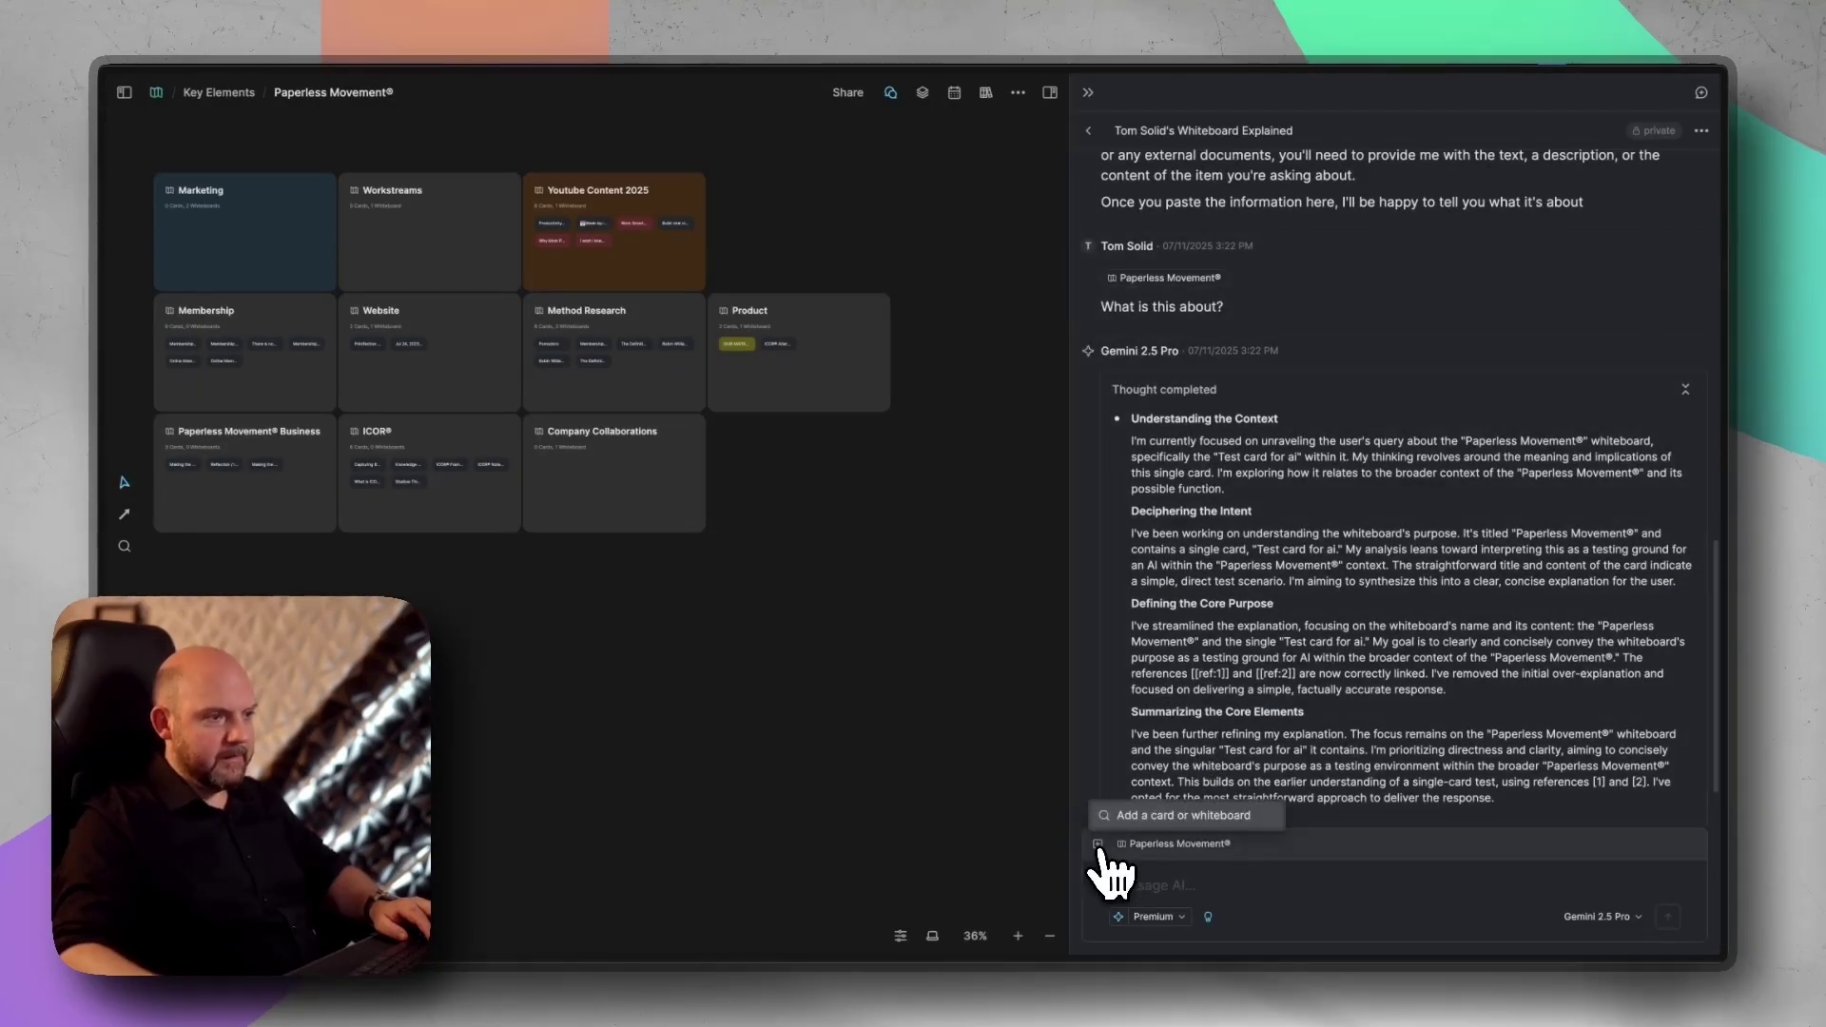
pyautogui.click(1098, 844)
pyautogui.click(1274, 784)
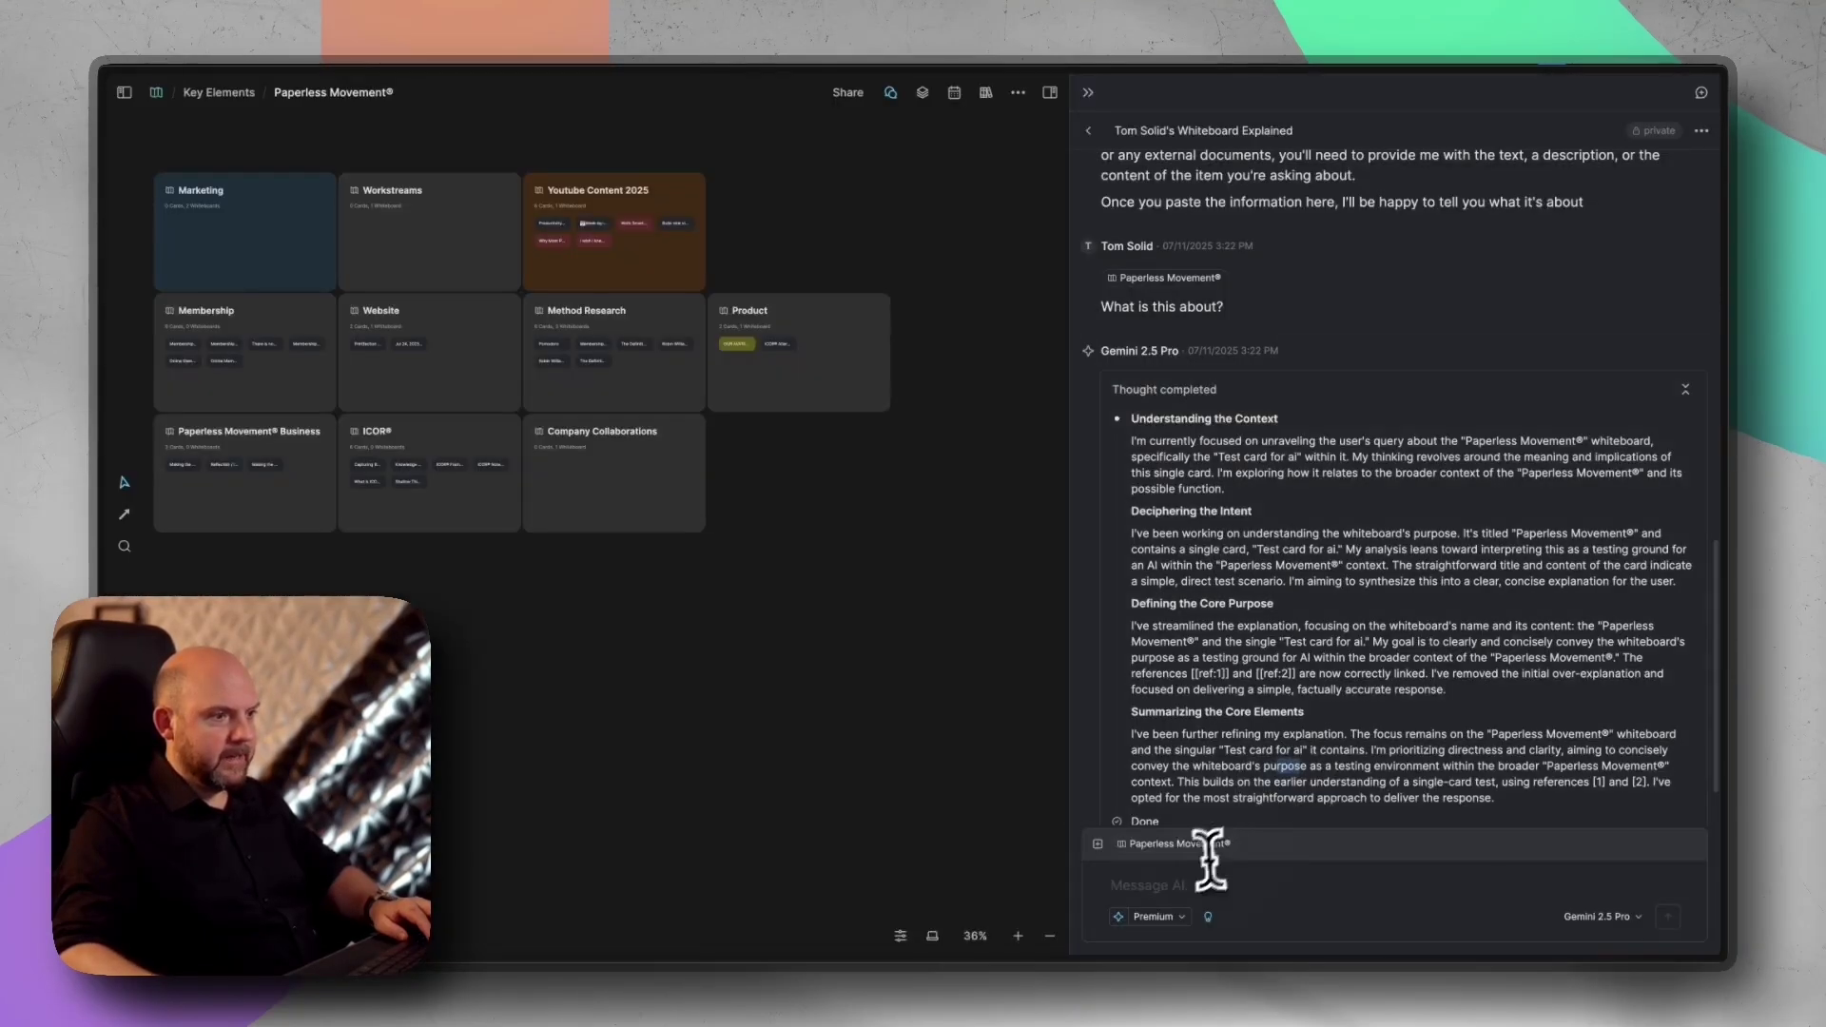
pyautogui.write('@')
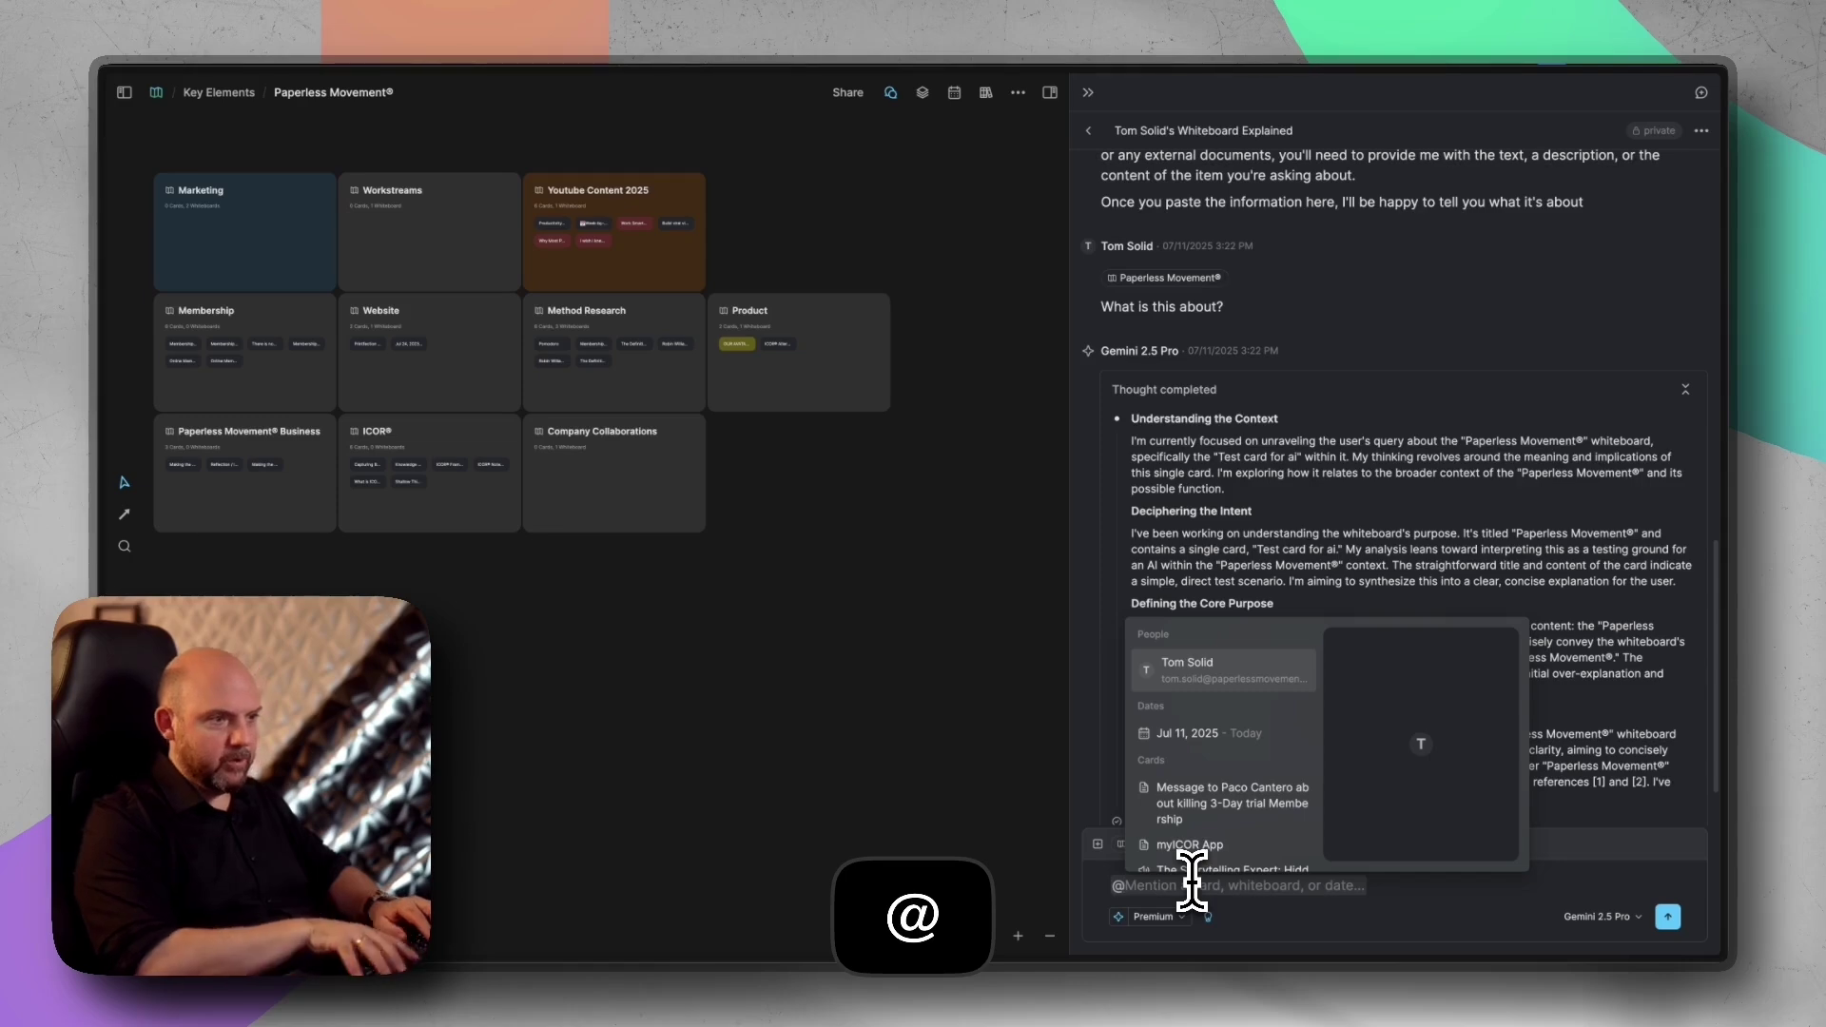
pyautogui.press('Down')
pyautogui.press('Down')
pyautogui.press('Down')
pyautogui.press('Down')
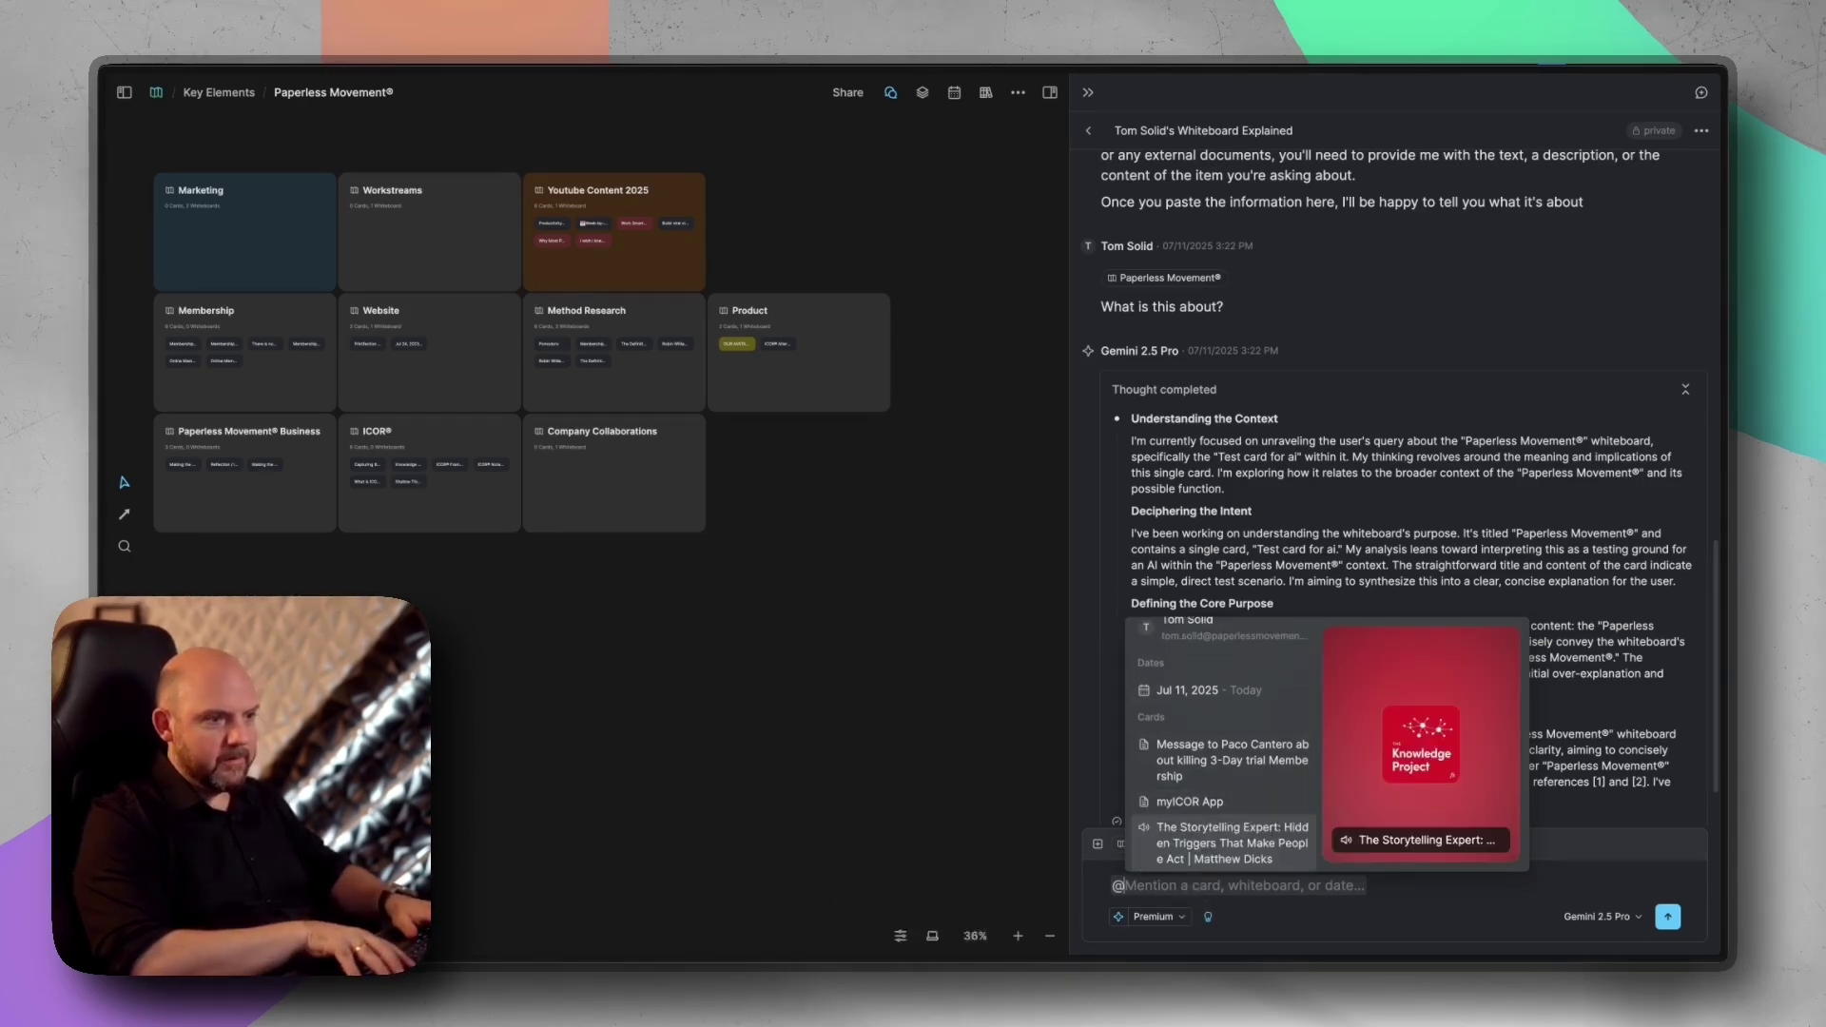
pyautogui.press('Return')
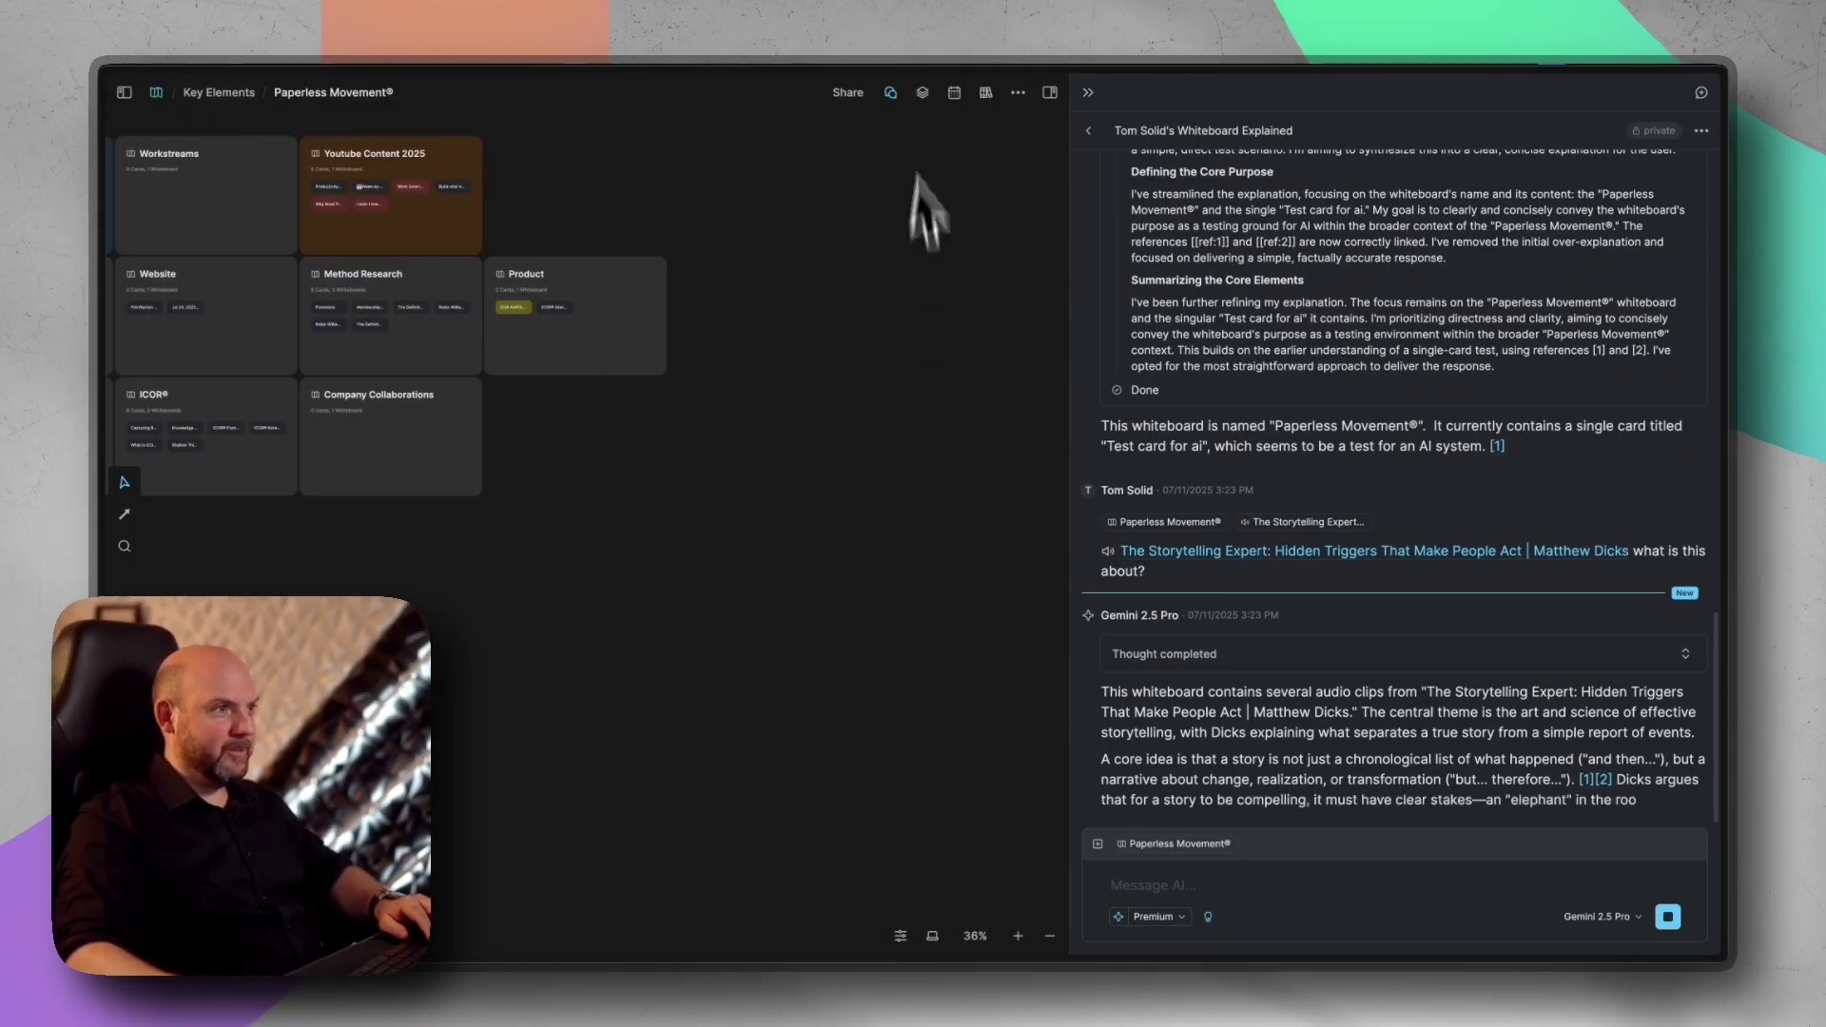
# - Jump to the audio positions cited by references [3] and [9] in the storytelling summary
pyautogui.scroll(2, 848, 533)
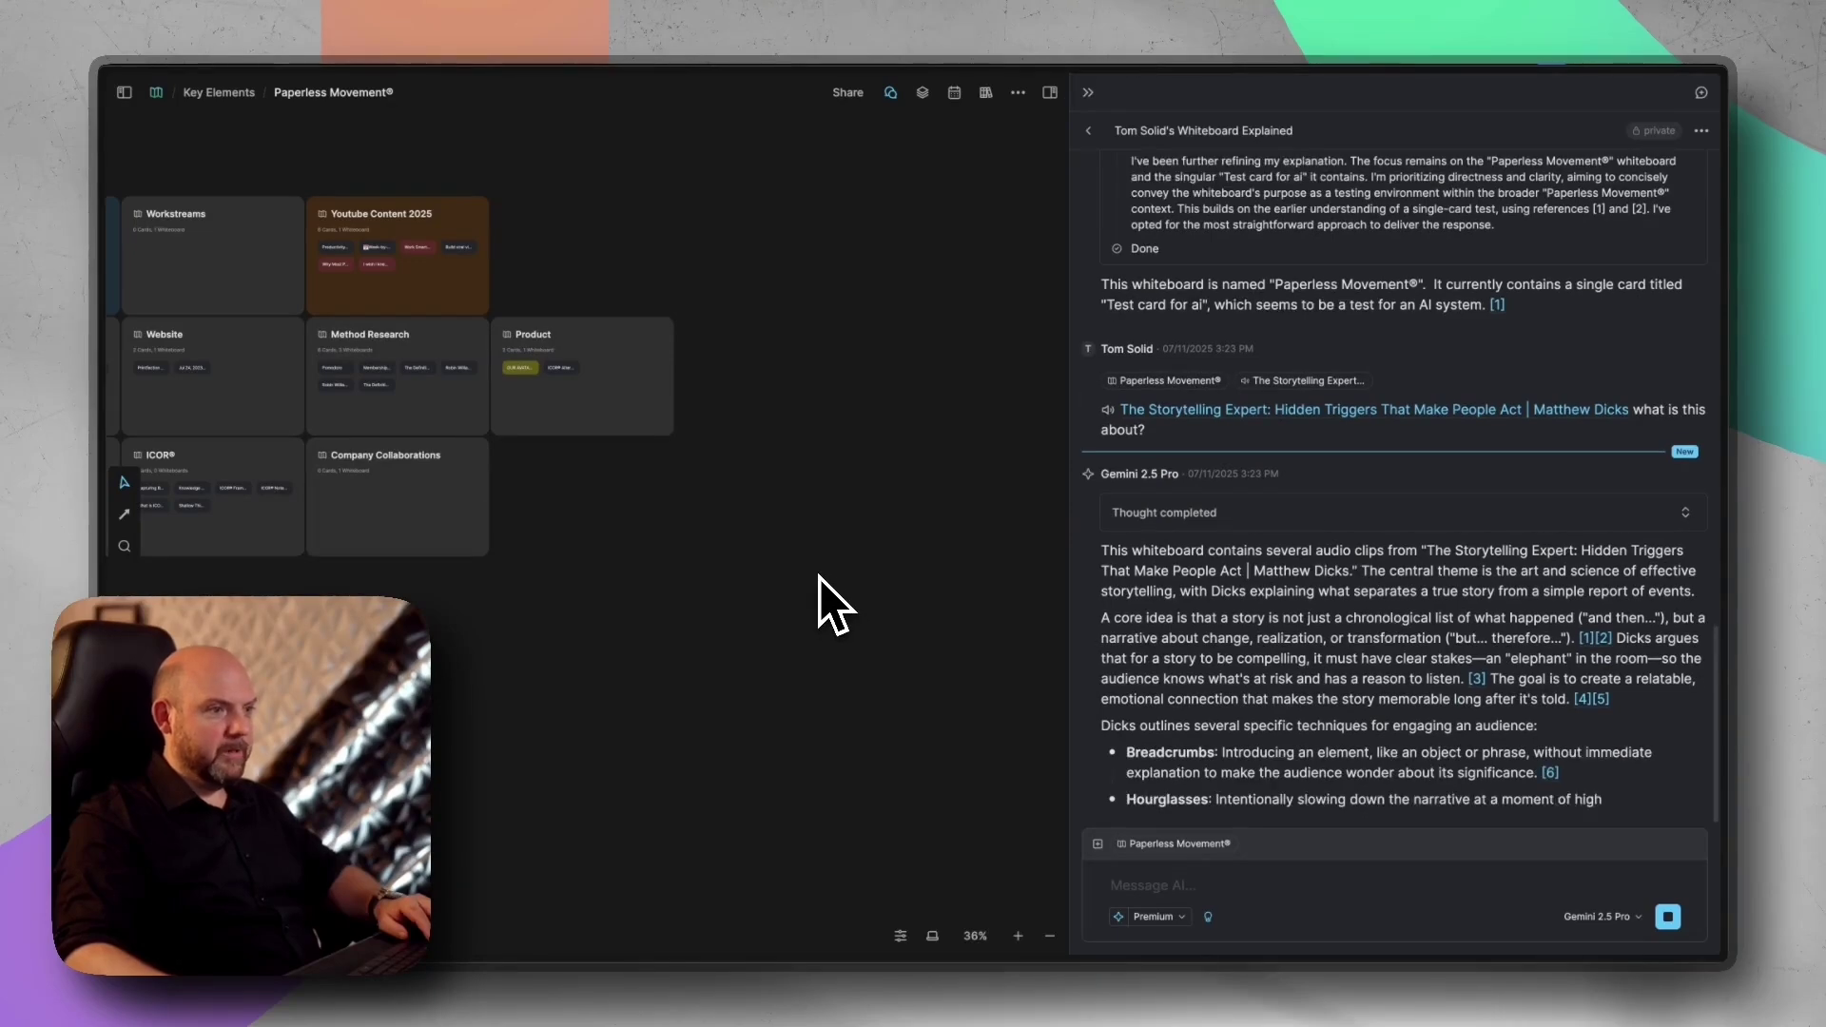
pyautogui.moveTo(1115, 504); pyautogui.dragTo(1243, 699)
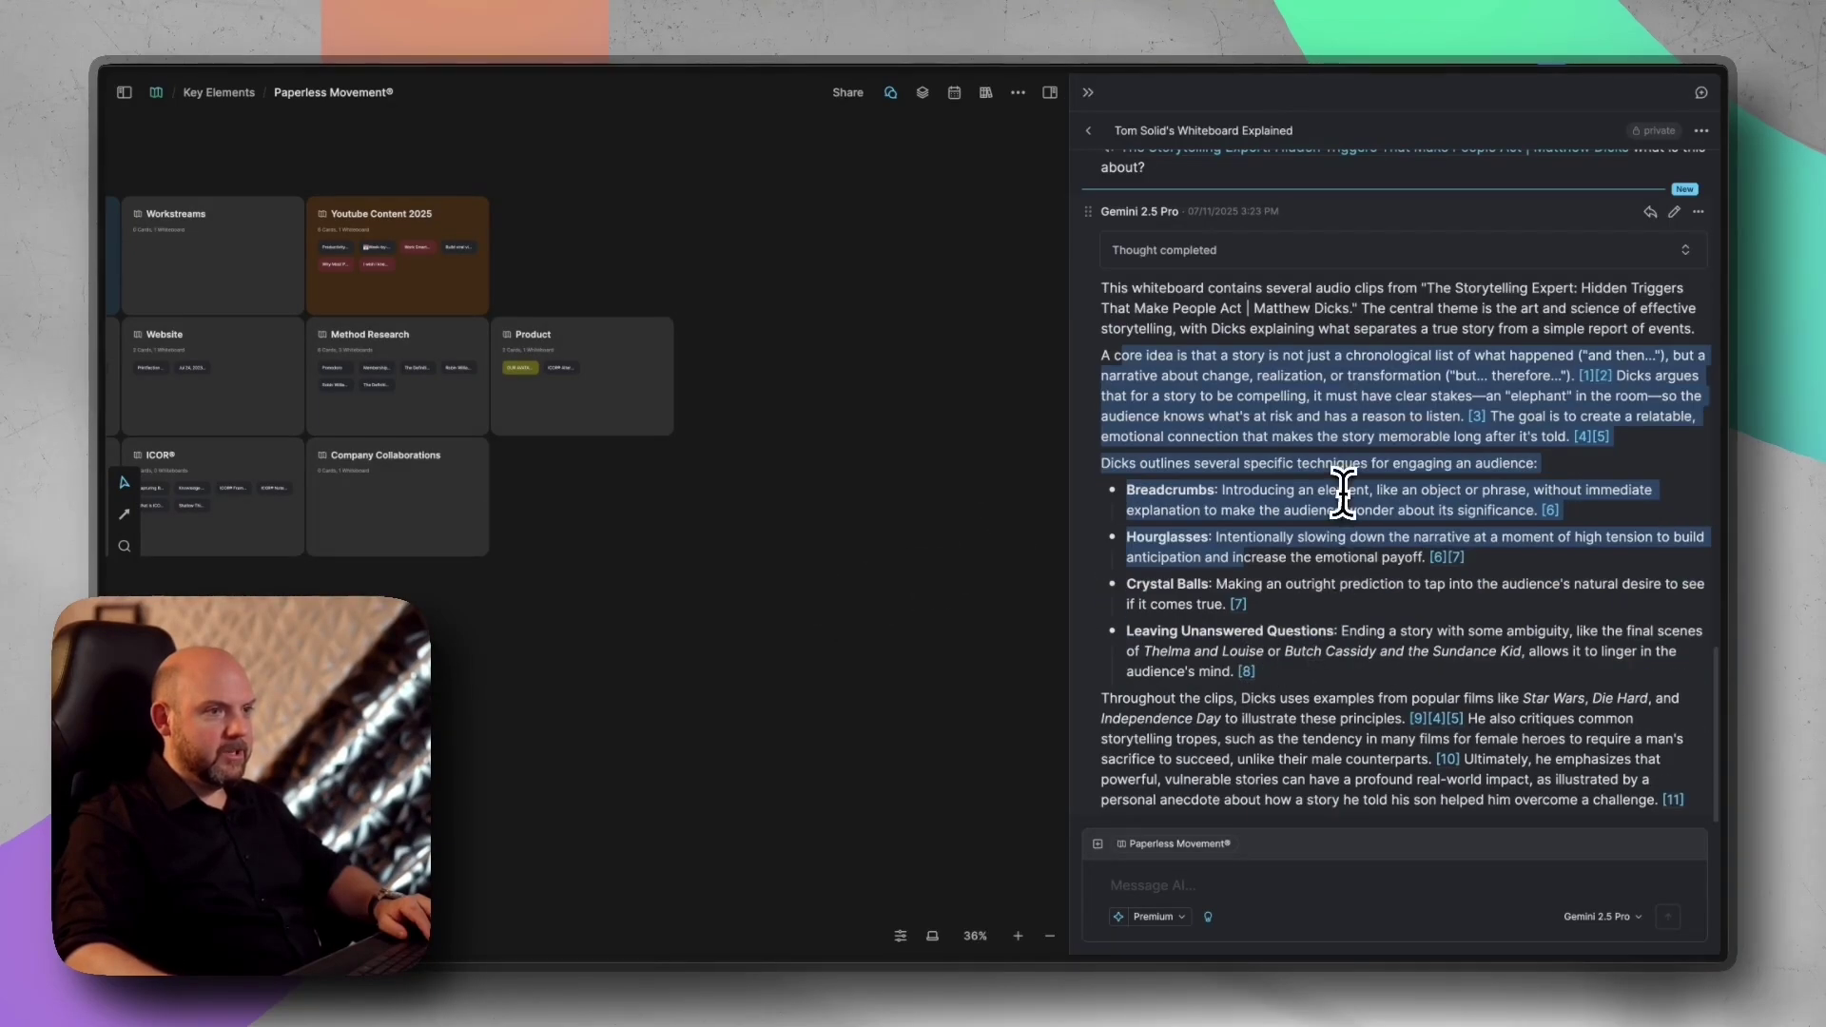
pyautogui.click(1342, 494)
pyautogui.click(1475, 419)
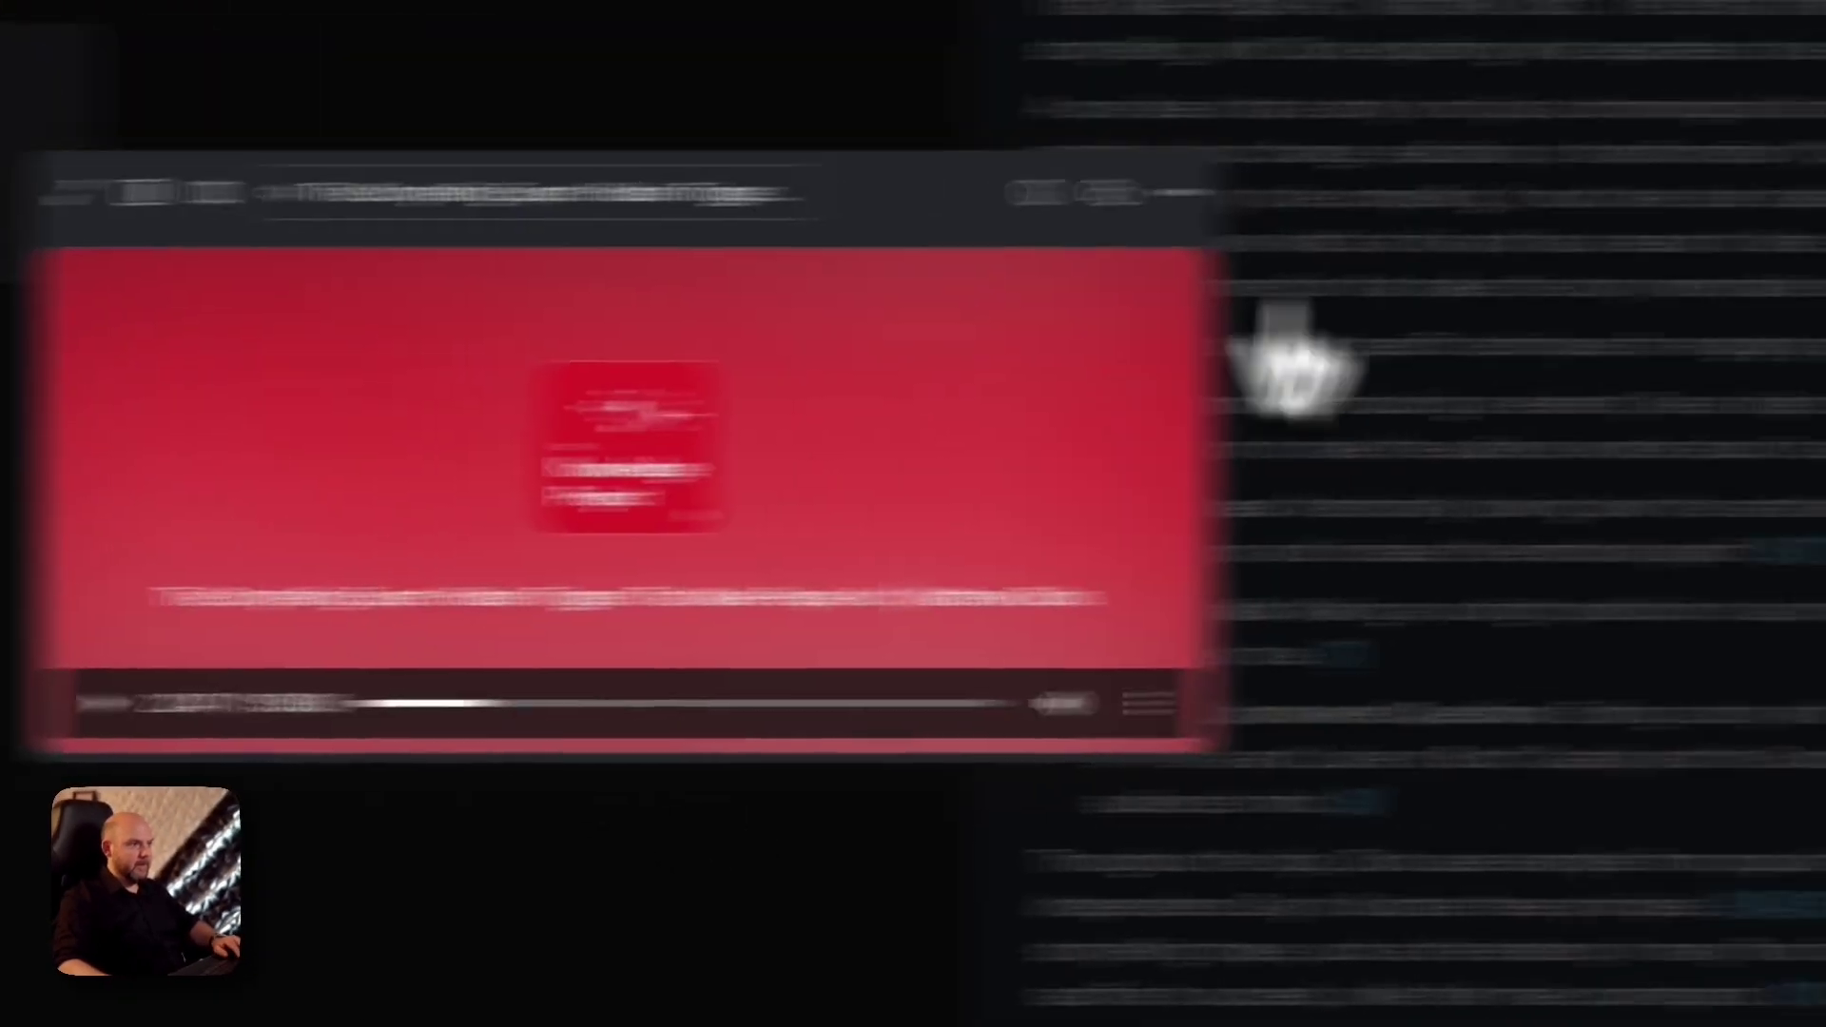
pyautogui.click(1683, 352)
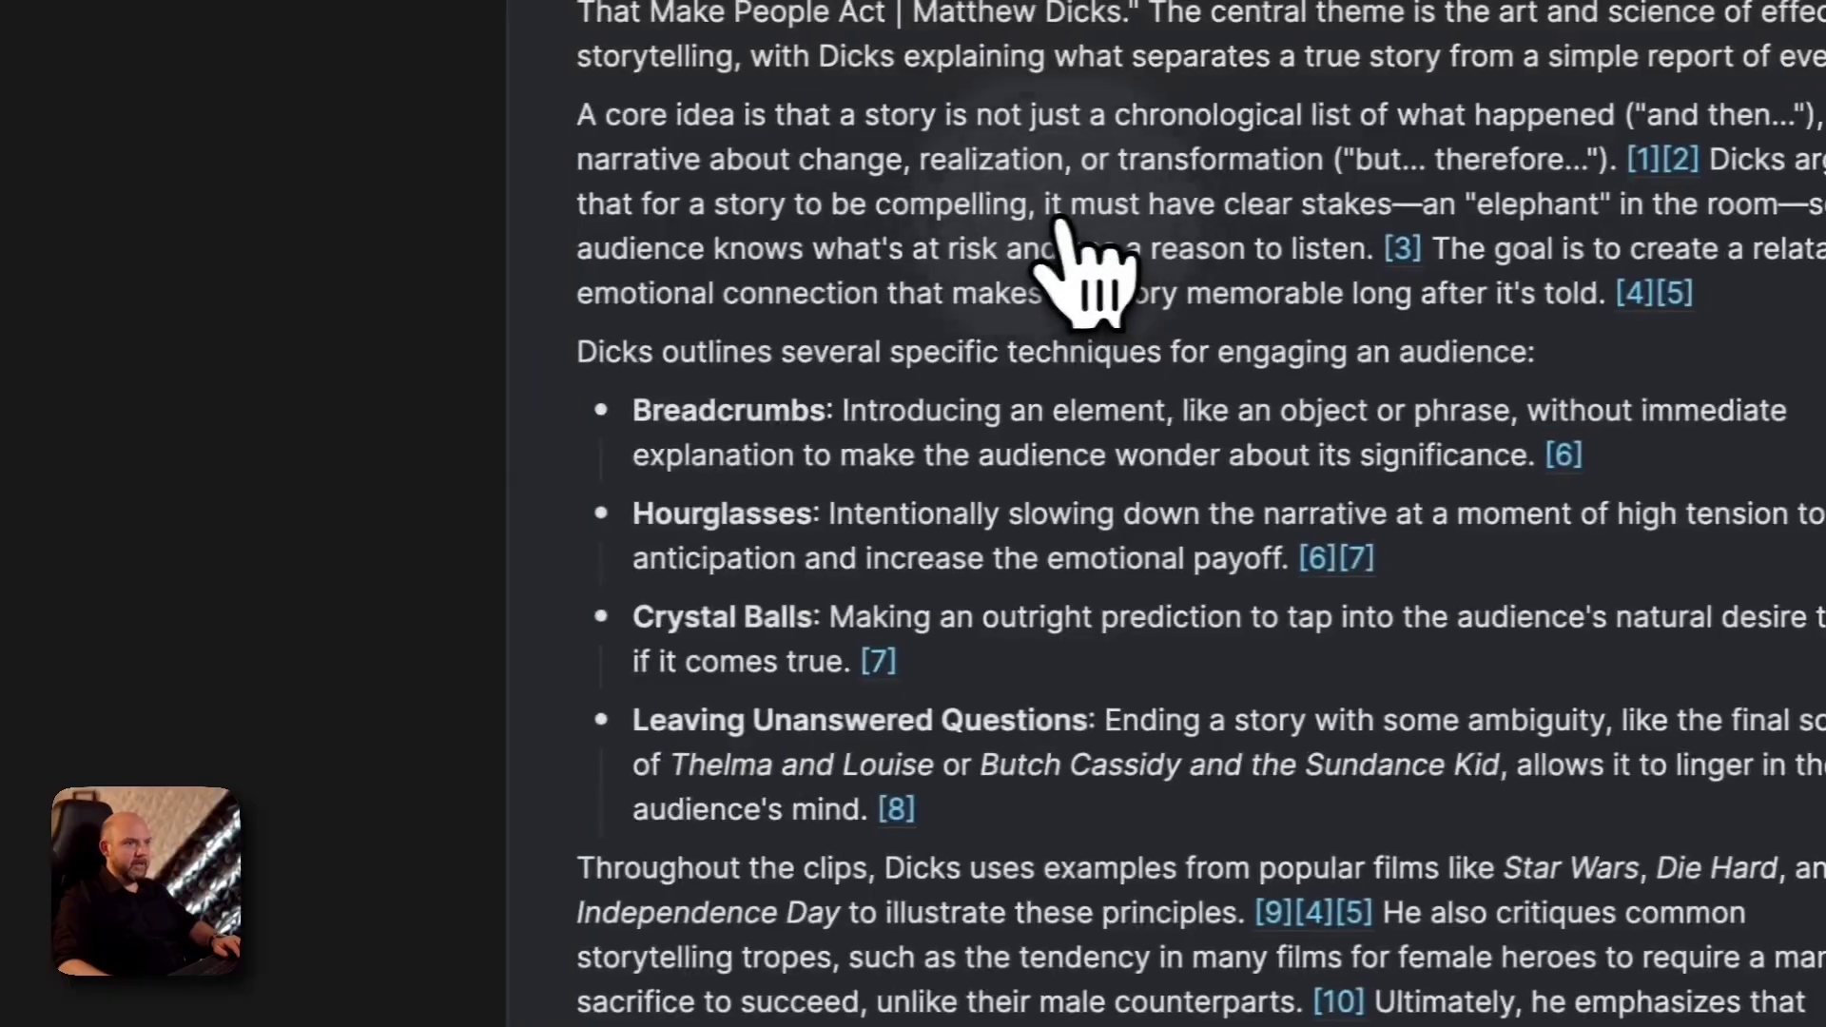
pyautogui.scroll(-5, 1081, 277)
pyautogui.click(1257, 516)
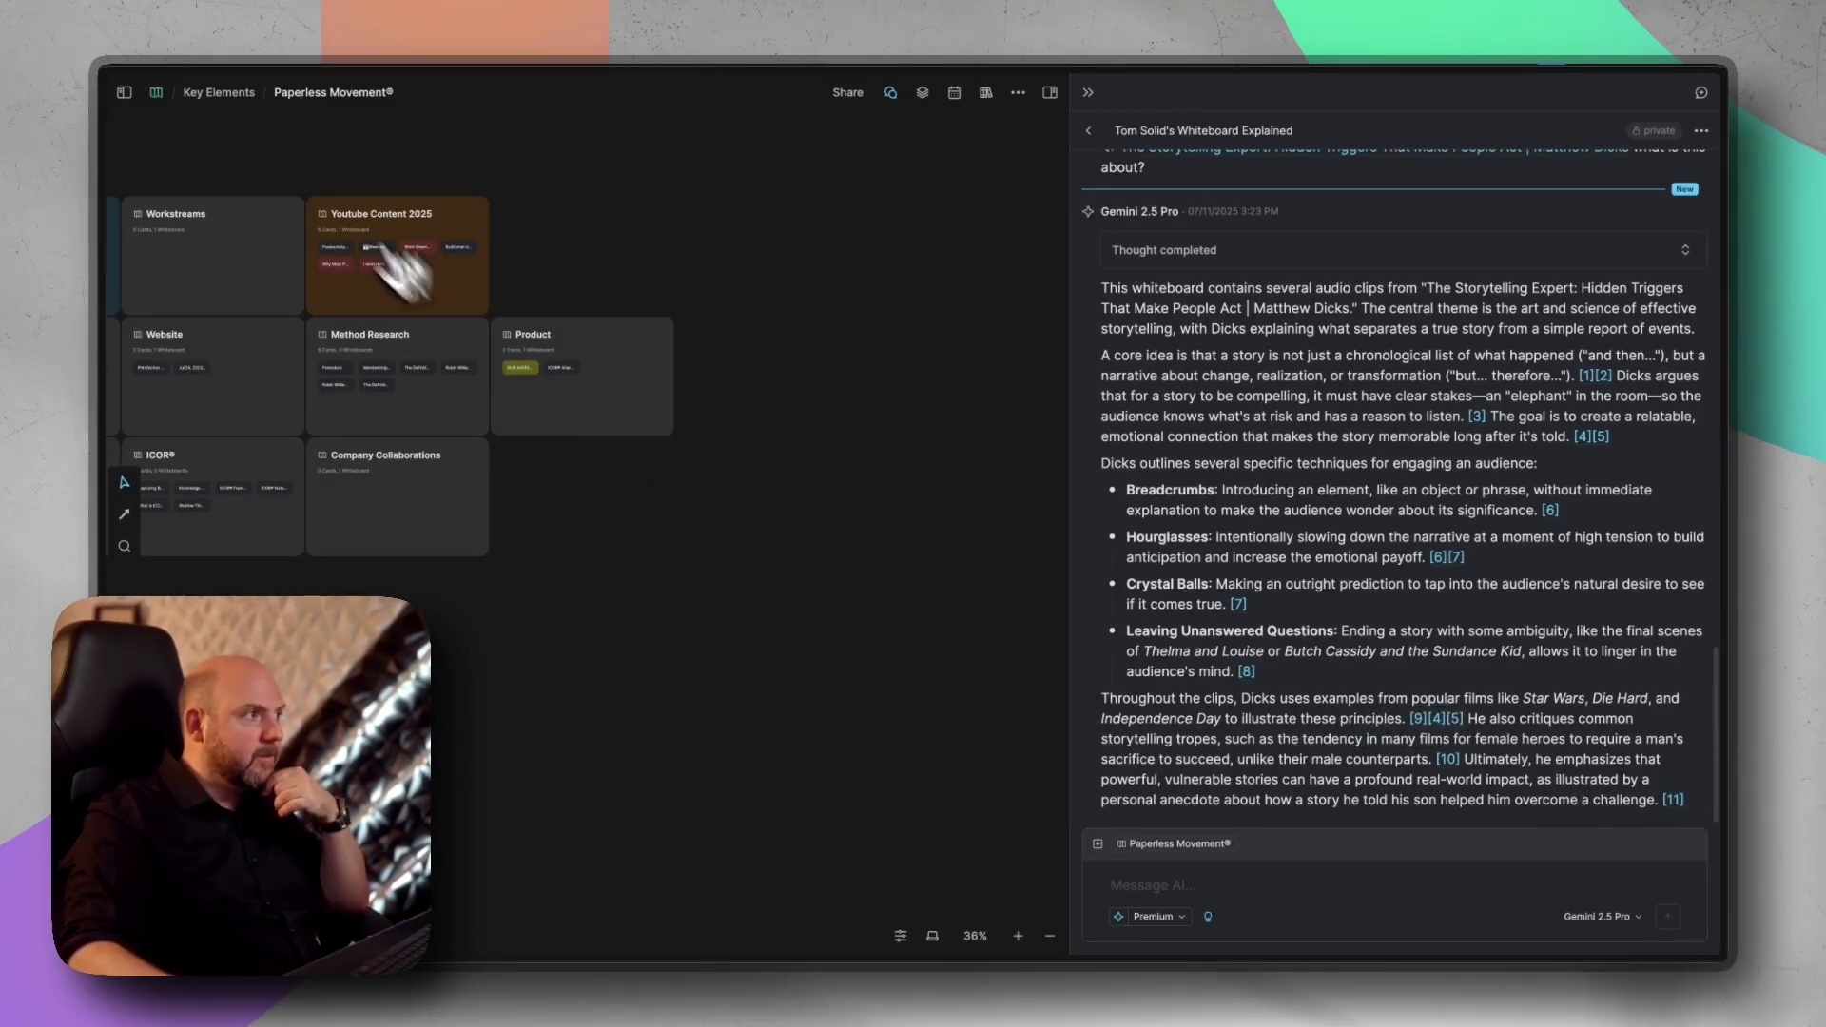
# - Open the Claude Code + GitHub WORKFLOW video card and jump to its 04:02 and 05:16 timestamps
pyautogui.click(125, 93)
pyautogui.click(171, 201)
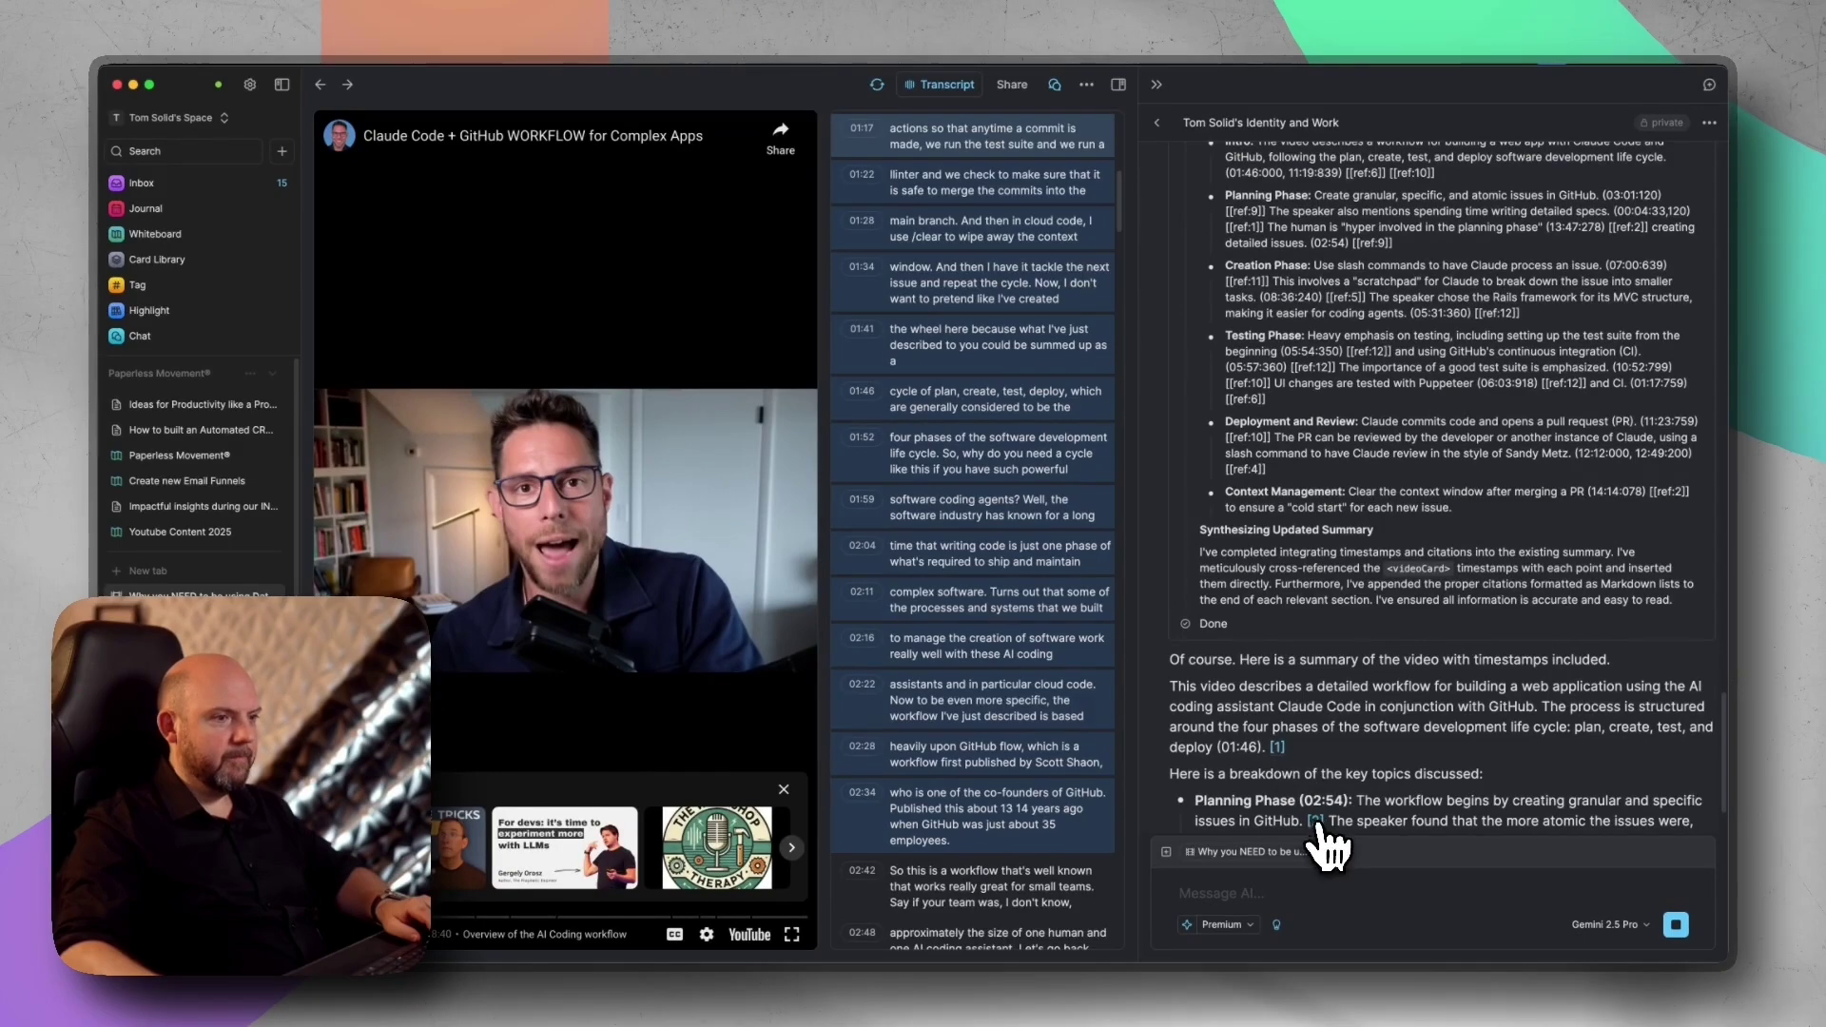
pyautogui.click(1317, 825)
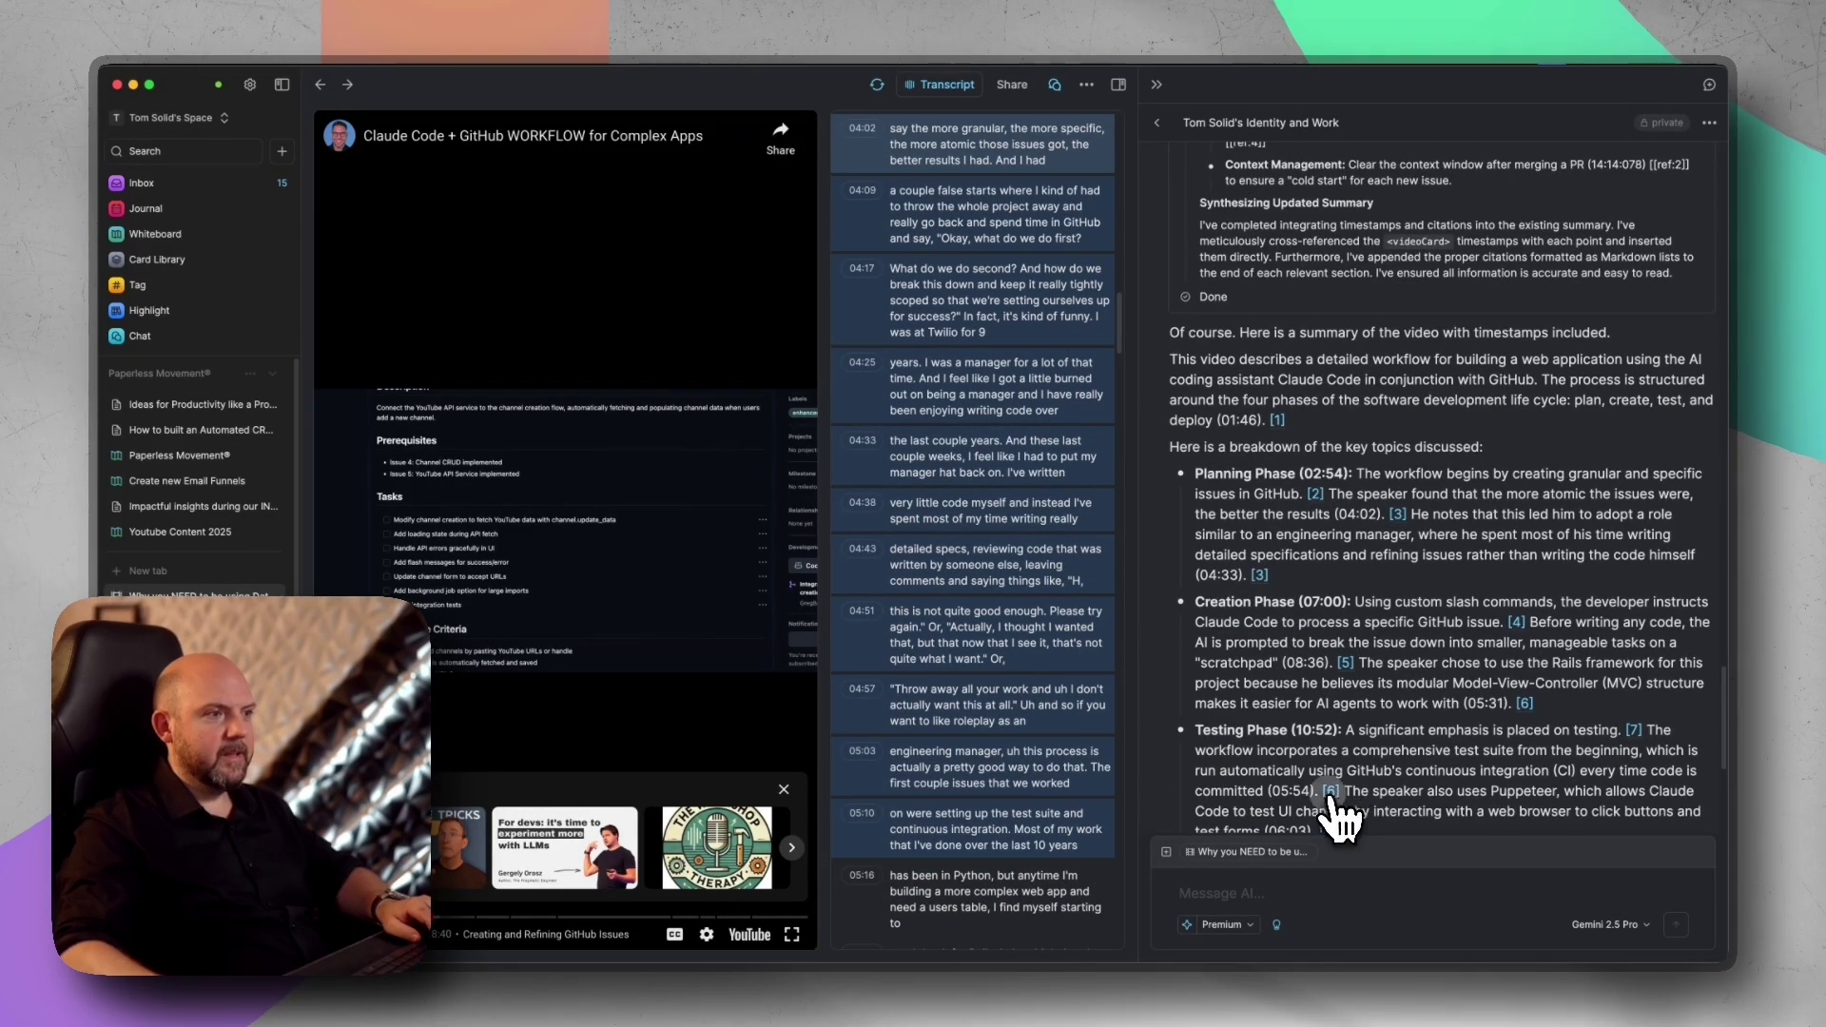
pyautogui.click(1326, 791)
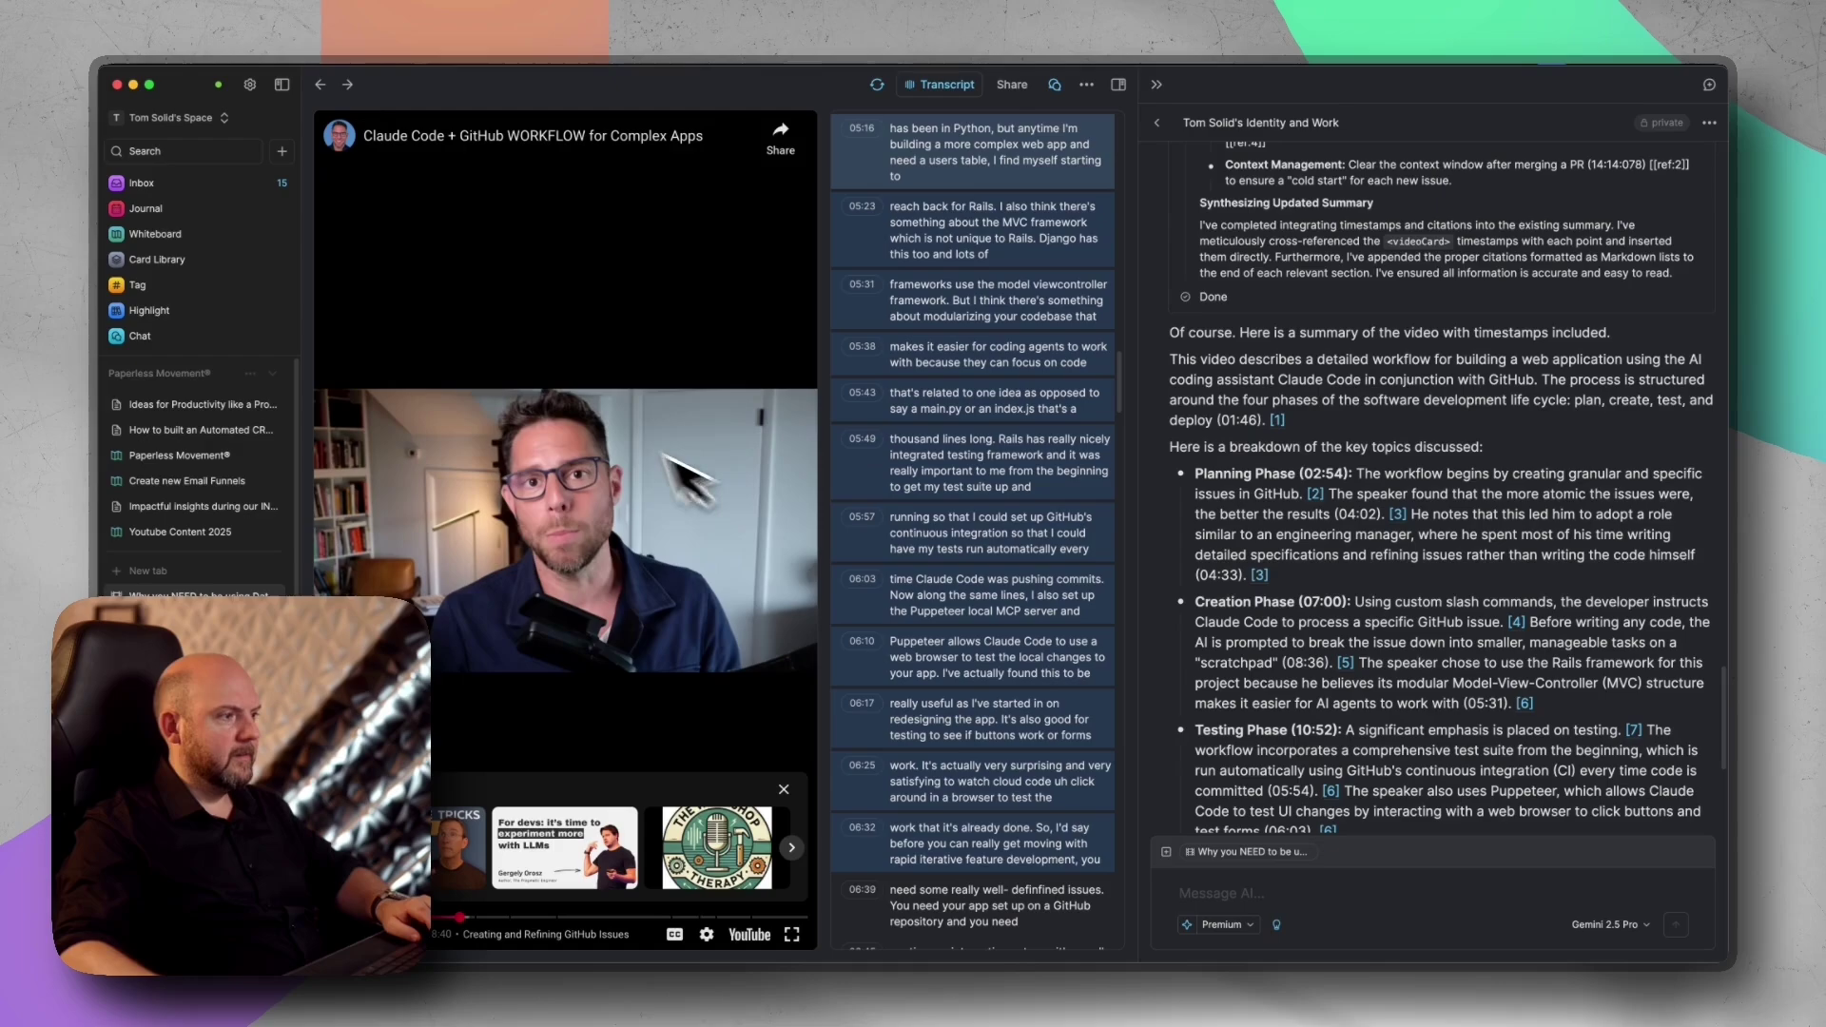